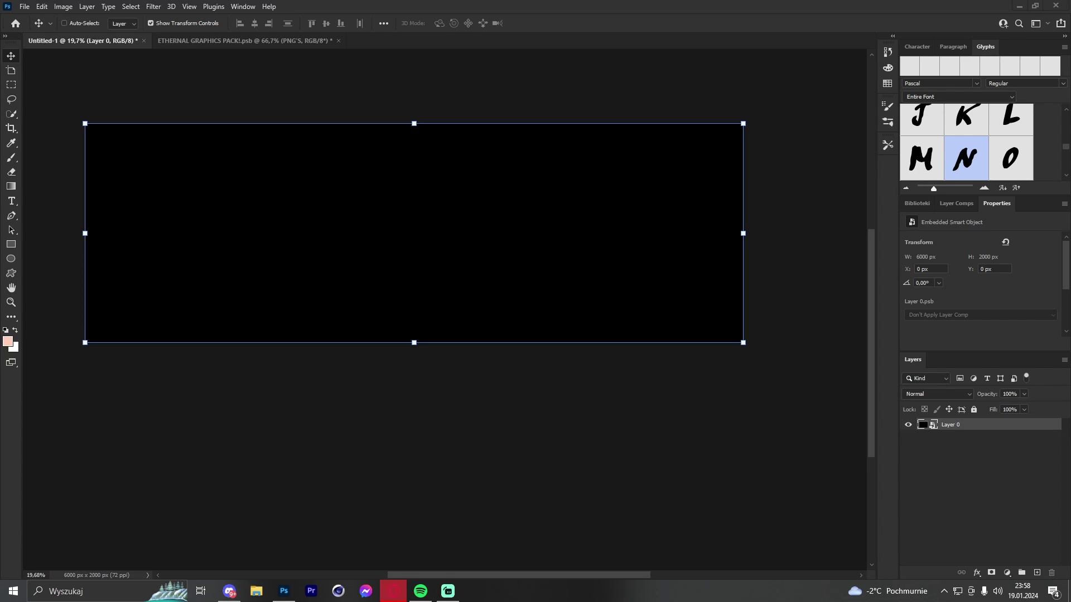
Place the anime girl render from its folder into the black 6000 × 2000 px banner.
scroll(480, 235, up, 1)
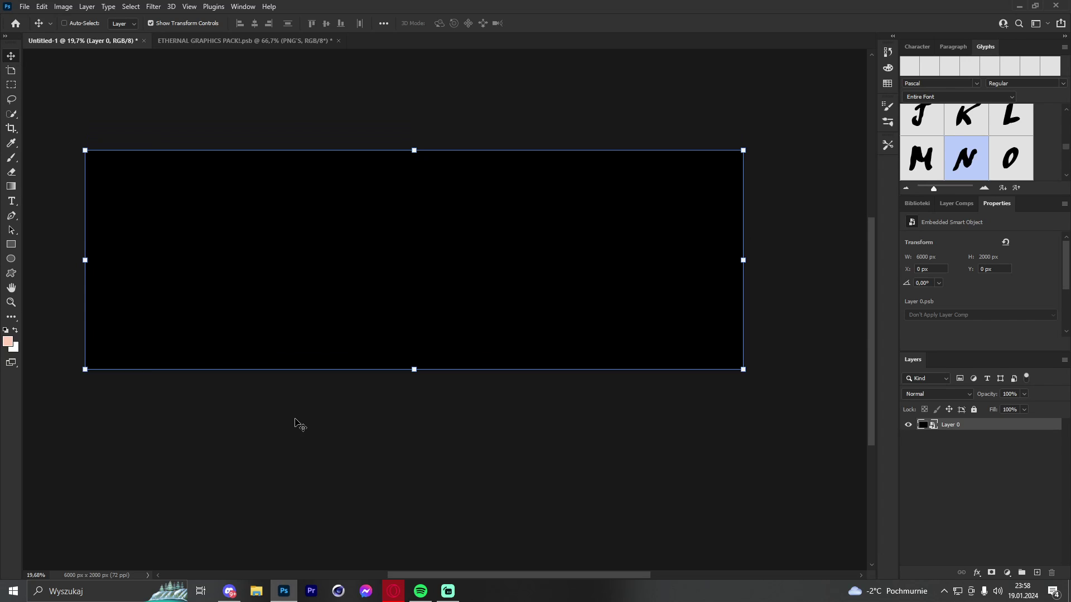
click(253, 590)
scroll(402, 333, down, 2)
scroll(402, 332, down, 2)
drag(401, 276, 157, 276)
Enlarge the render to the full 2000 px banner height and set it slightly right of centre at X 1956 px.
drag(413, 319, 413, 362)
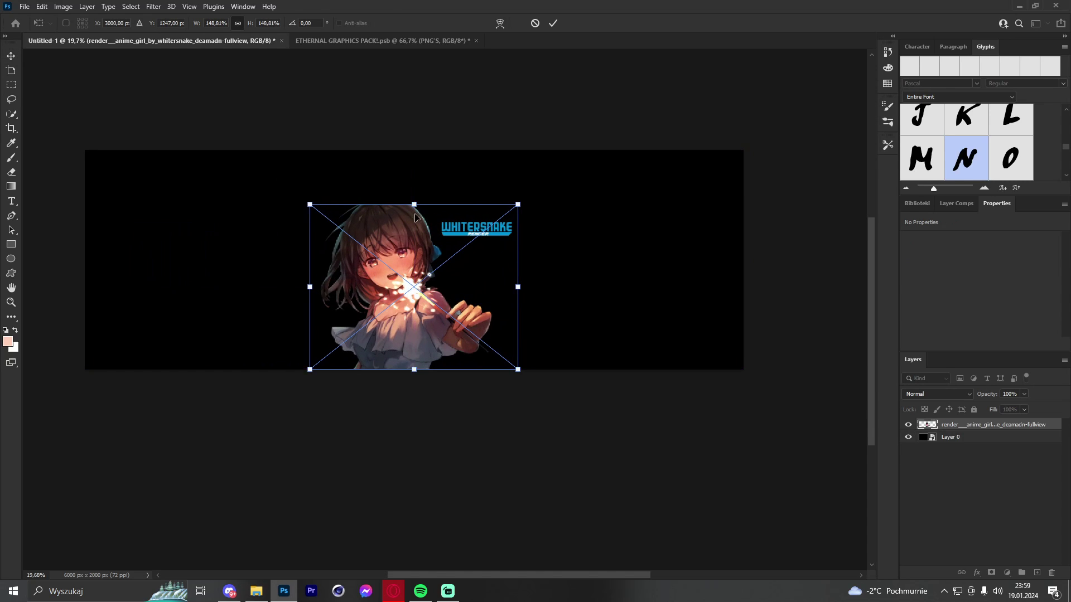
drag(414, 205, 416, 151)
click(553, 22)
drag(461, 216, 473, 214)
Rasterize the render layer and erase the blue WHITERSNAKE RENDER watermark with a hard eraser of about 422 px.
click(11, 172)
click(531, 231)
click(531, 231)
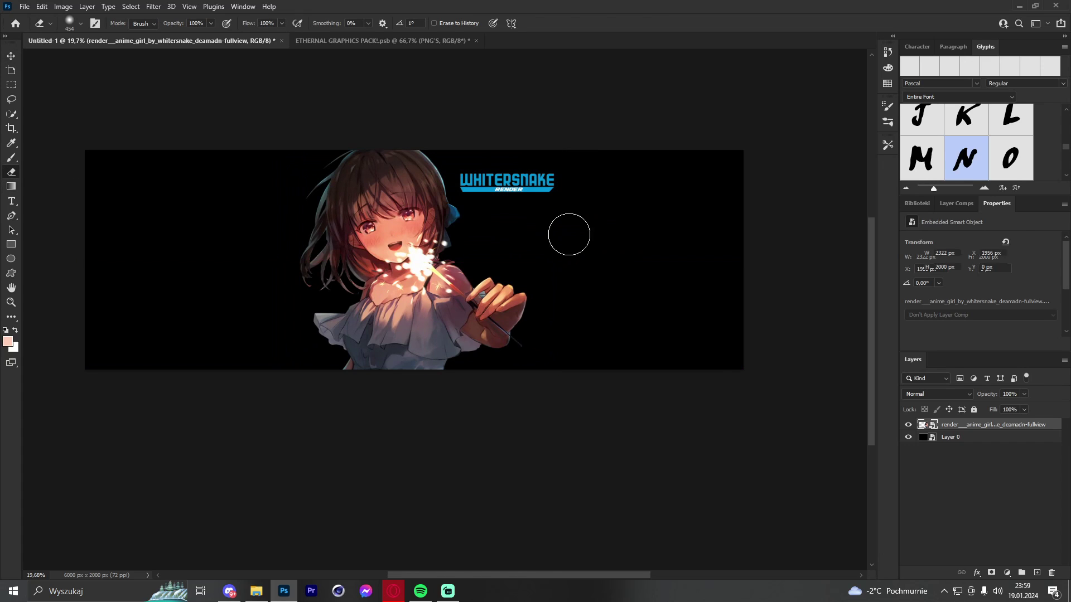
right_click(563, 226)
drag(622, 275, 688, 276)
mouse_move(517, 183)
mouse_down()
mouse_move(524, 194)
mouse_move(480, 182)
mouse_up()
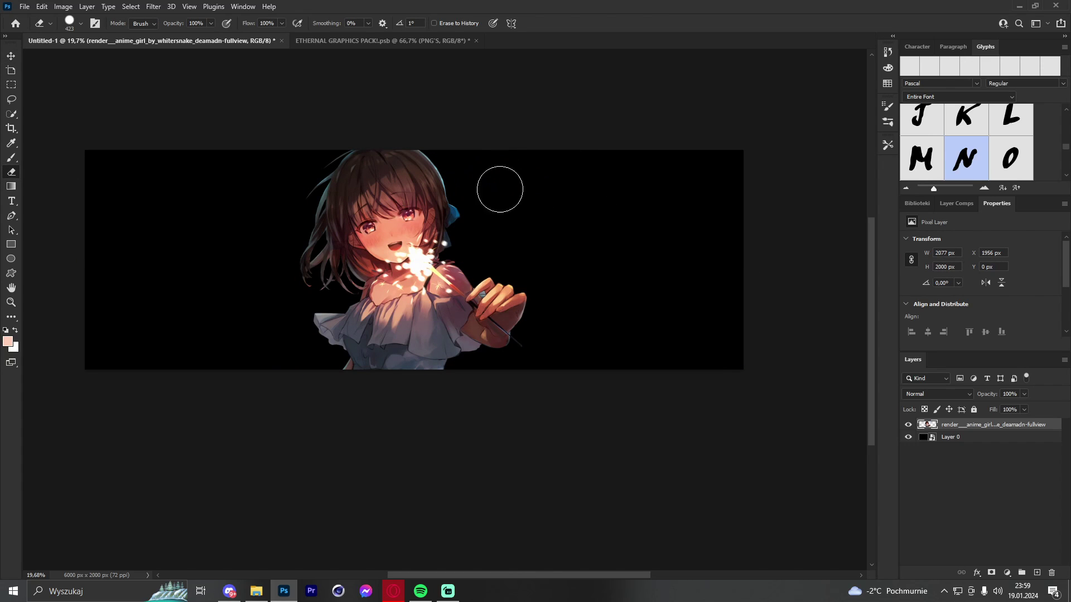
Shift the render layer slightly to X 1962 px.
click(10, 59)
drag(411, 219, 323, 175)
click(11, 302)
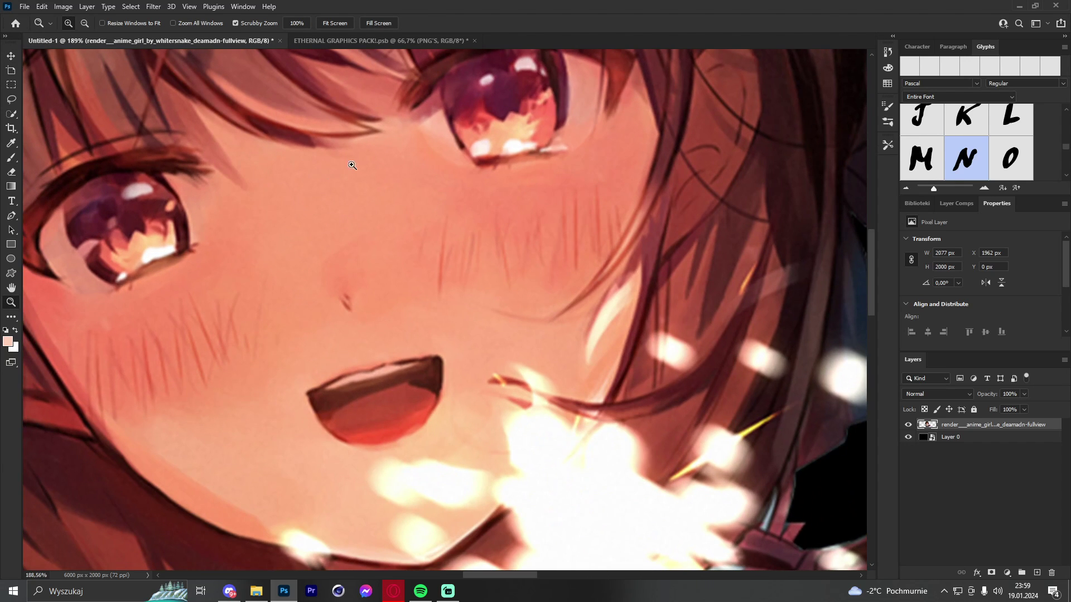
drag(388, 173, 46, 59)
click(12, 55)
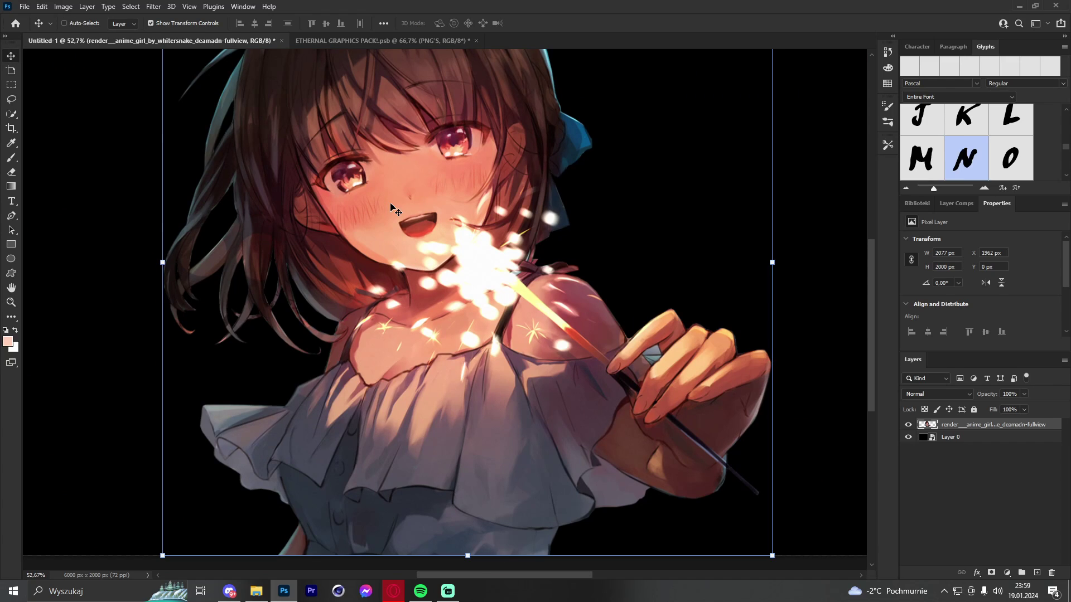
Apply the Camera Raw filter to the render with Texture +50, Clarity +62 and an increased Detail setting.
key(ctrl)
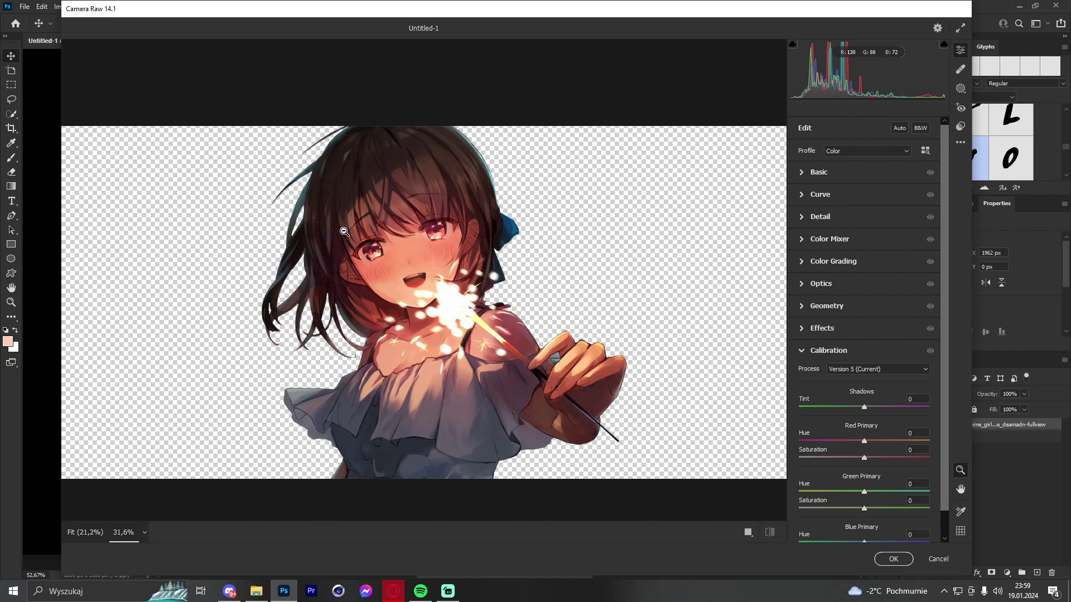
scroll(345, 229, up, 3)
click(799, 173)
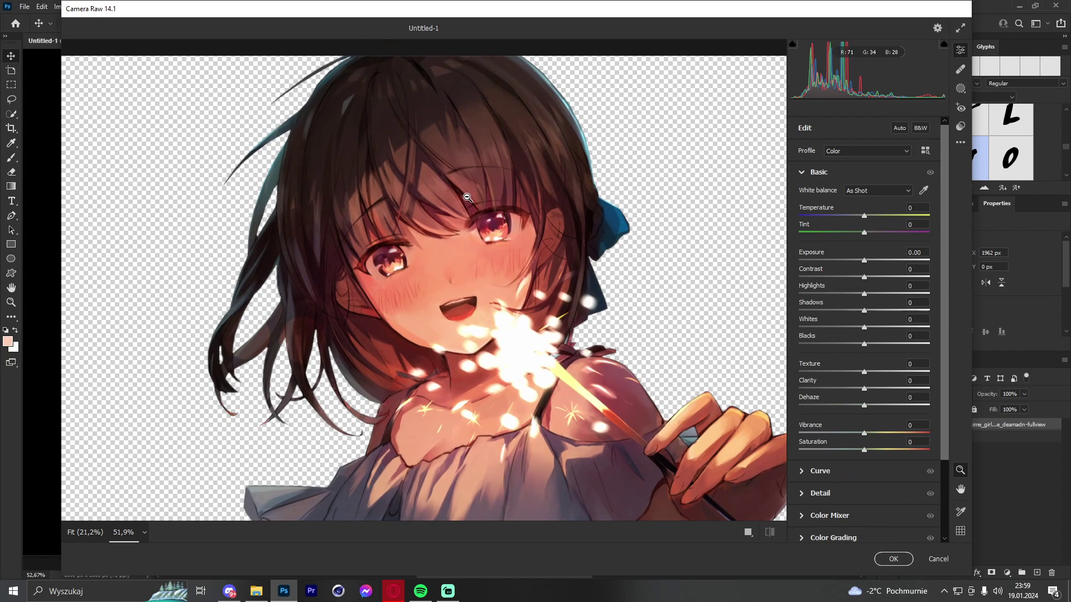
scroll(483, 222, up, 3)
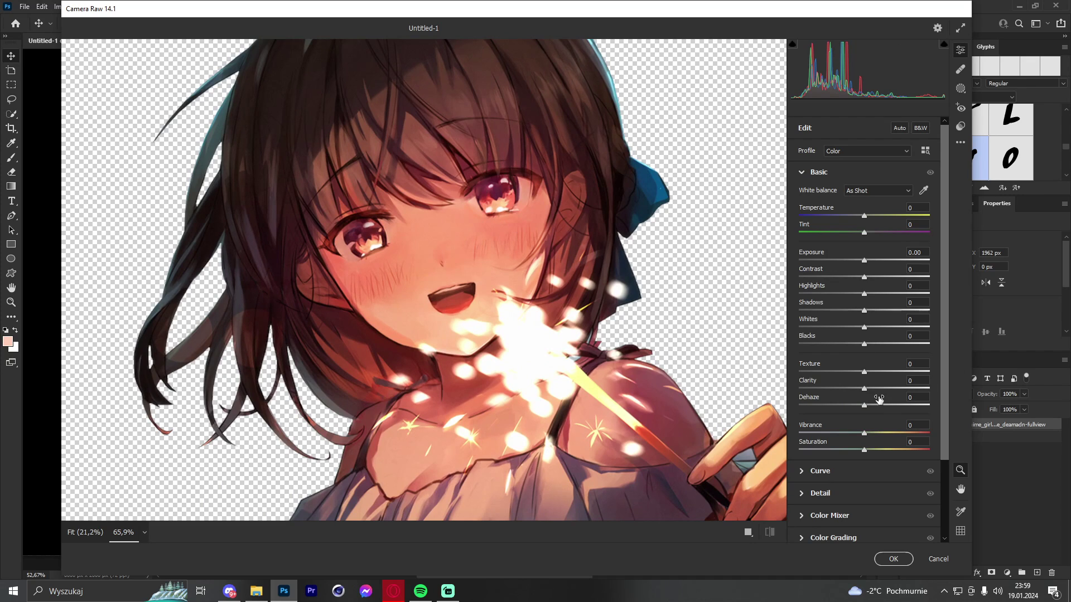
click(903, 389)
click(896, 372)
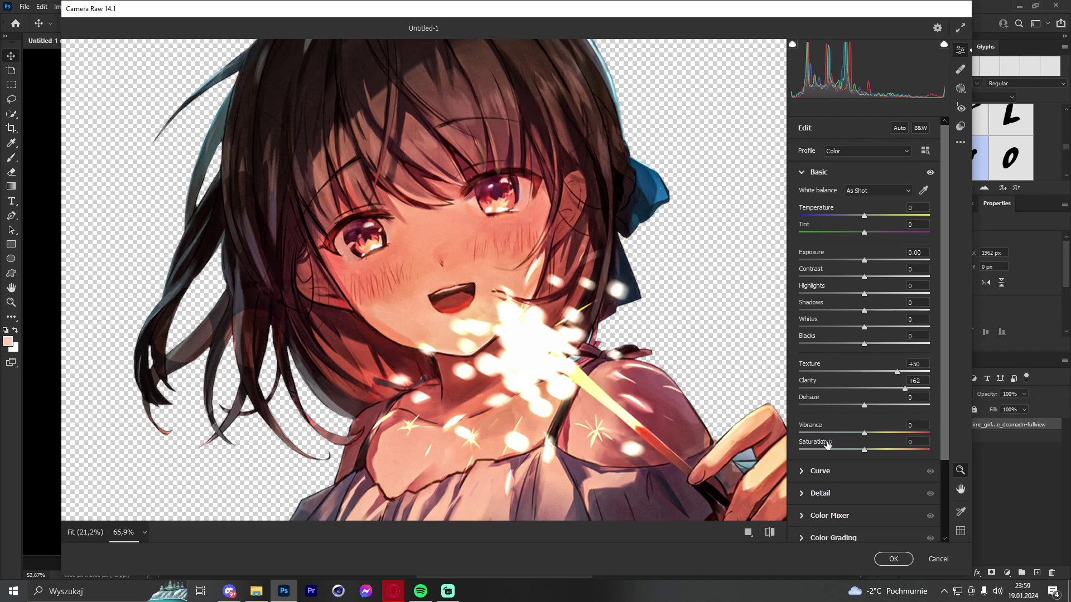
click(803, 494)
drag(857, 266, 976, 262)
click(894, 559)
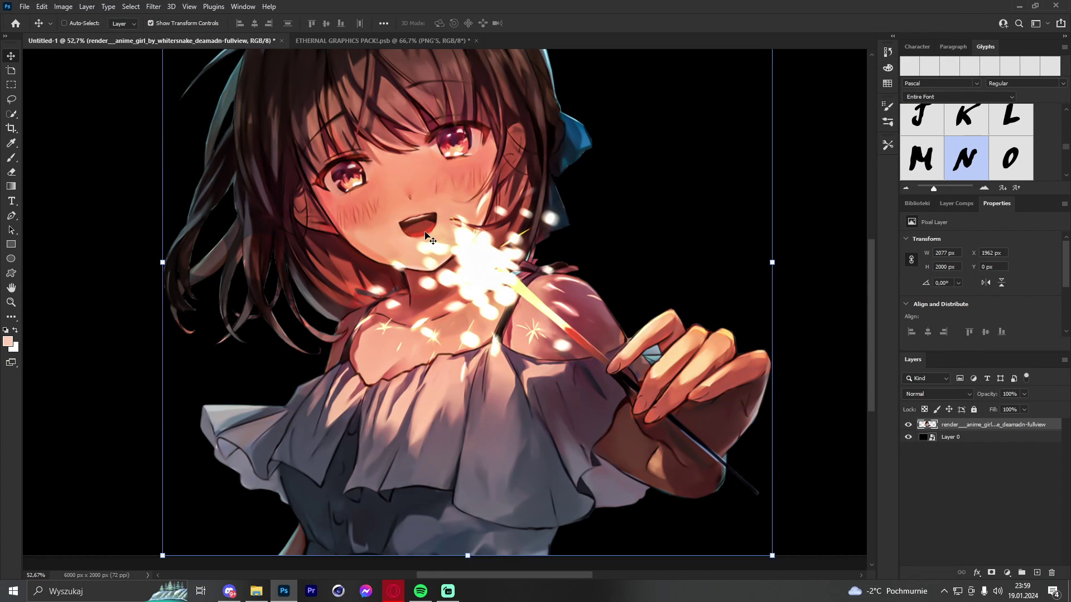
Start a text layer beside the girl's shoulder in the Pascal font and set its colour to white.
click(10, 302)
drag(439, 180, 506, 163)
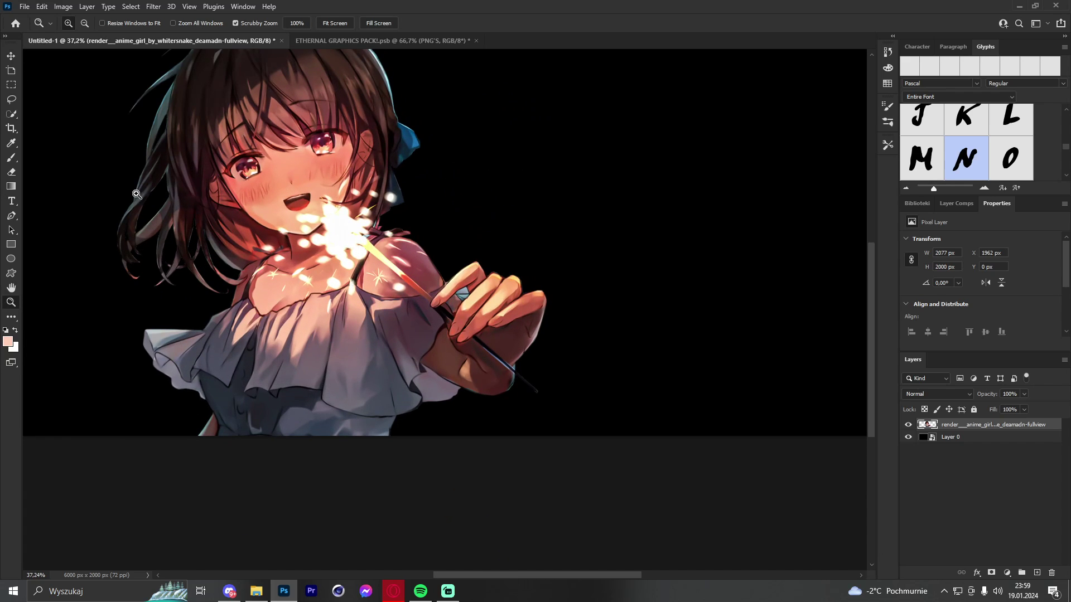
drag(468, 208, 452, 208)
click(11, 200)
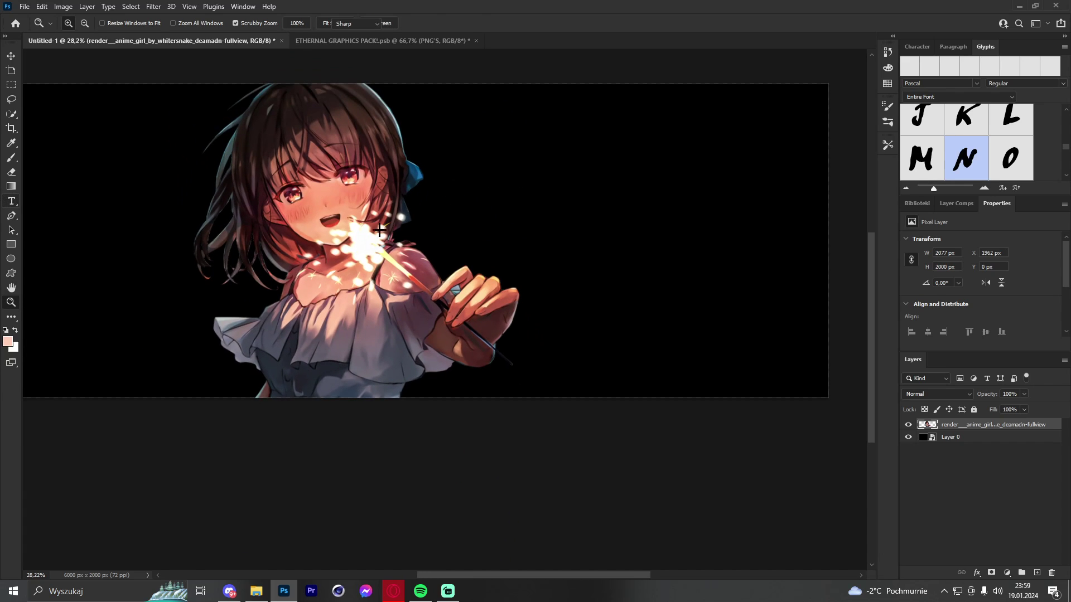
click(457, 243)
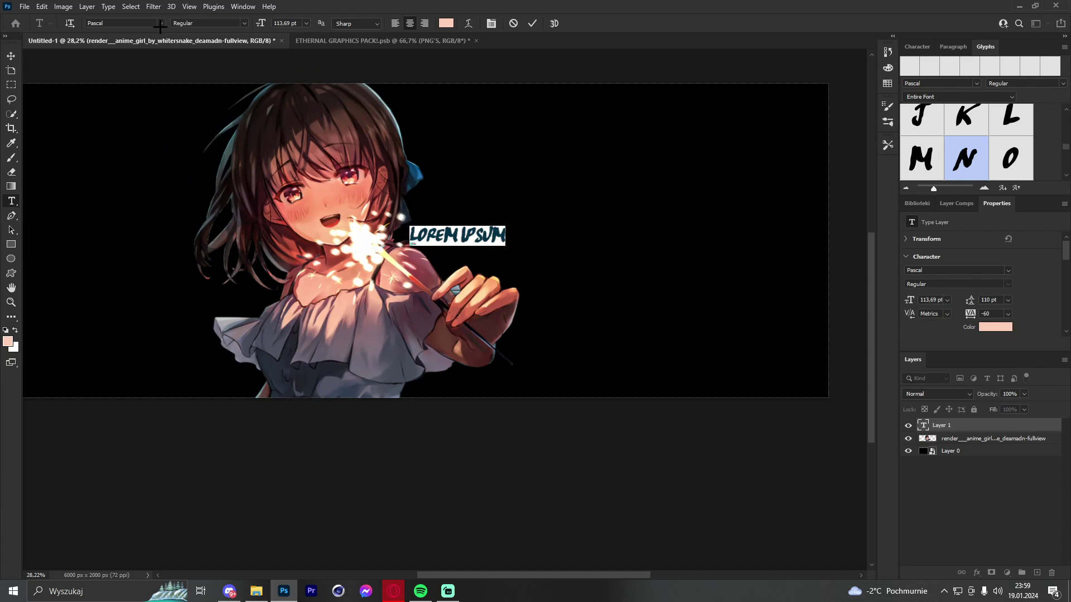
click(161, 23)
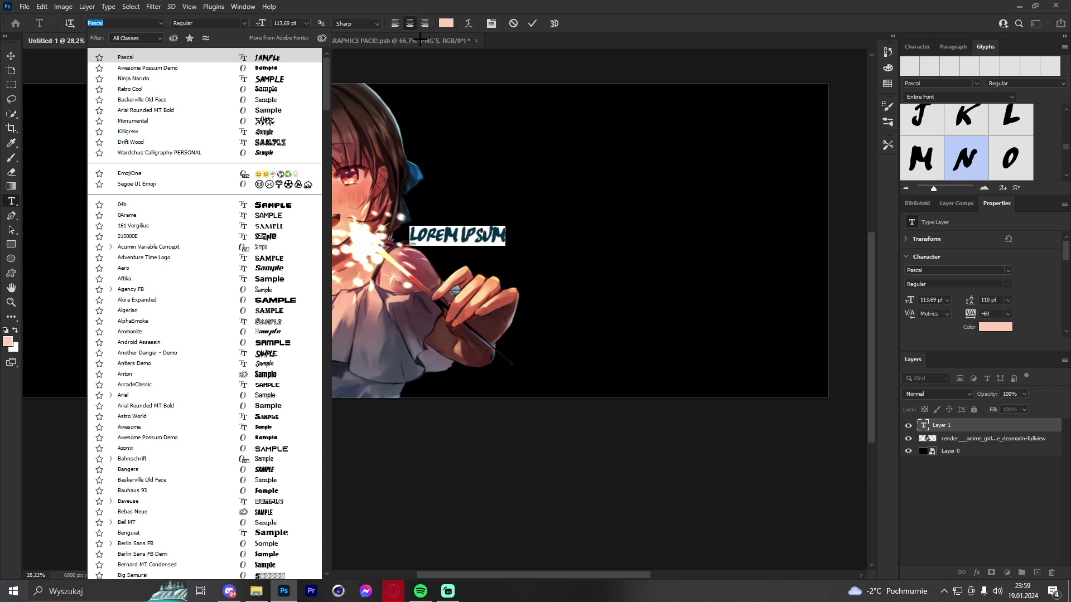
click(445, 24)
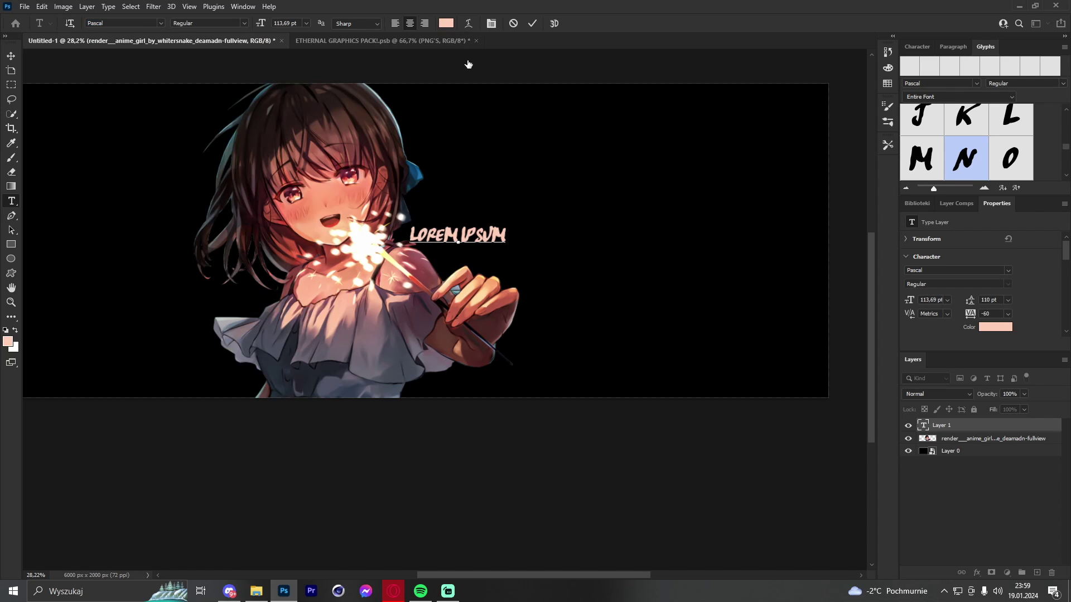
click(445, 24)
click(757, 382)
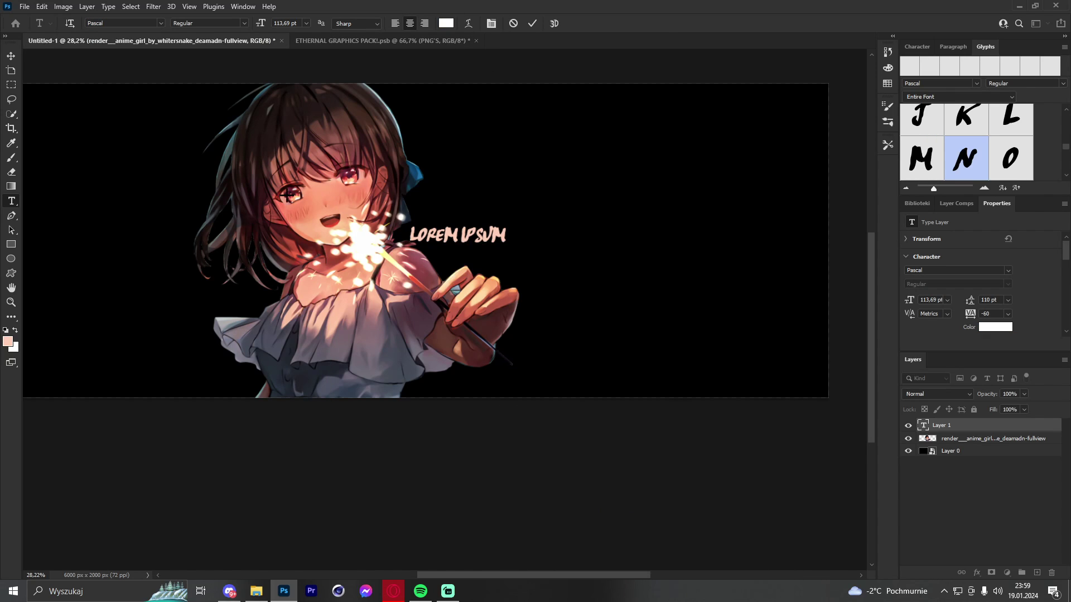
Replace the placeholder text with the letter "J".
key(Caps_Lock)
key(ctrl+a)
text(J)
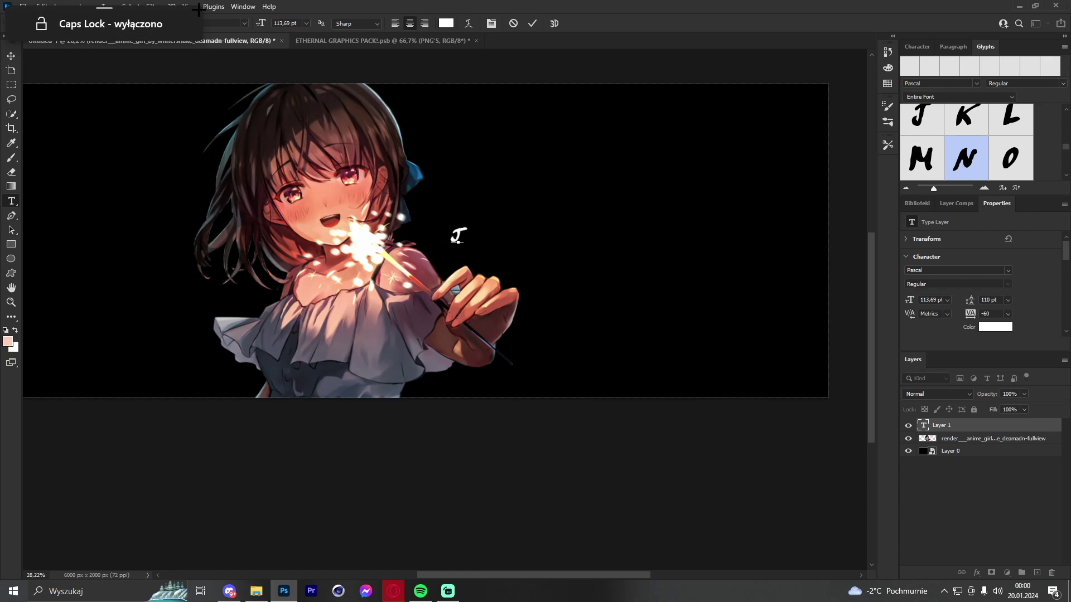
text(J)
key(ctrl+Return)
Enlarge the "J" to about 874 pt, tilt it and place it beside the girl's face over the sparkler.
key(v)
drag(473, 234, 597, 187)
drag(536, 236, 453, 225)
drag(510, 158, 521, 172)
click(552, 23)
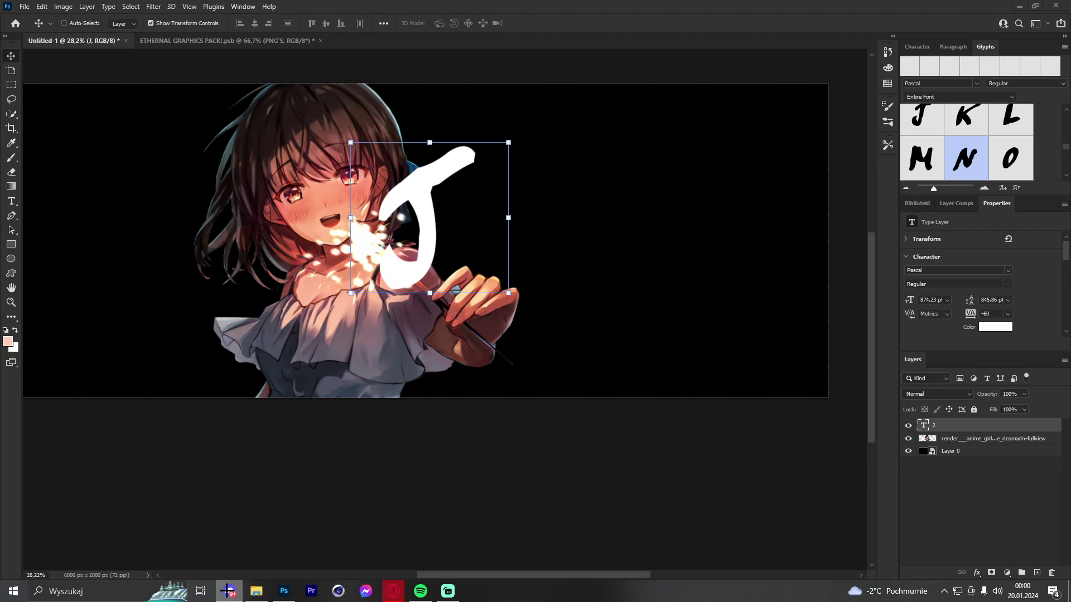
Close the Spotify window.
right_click(409, 591)
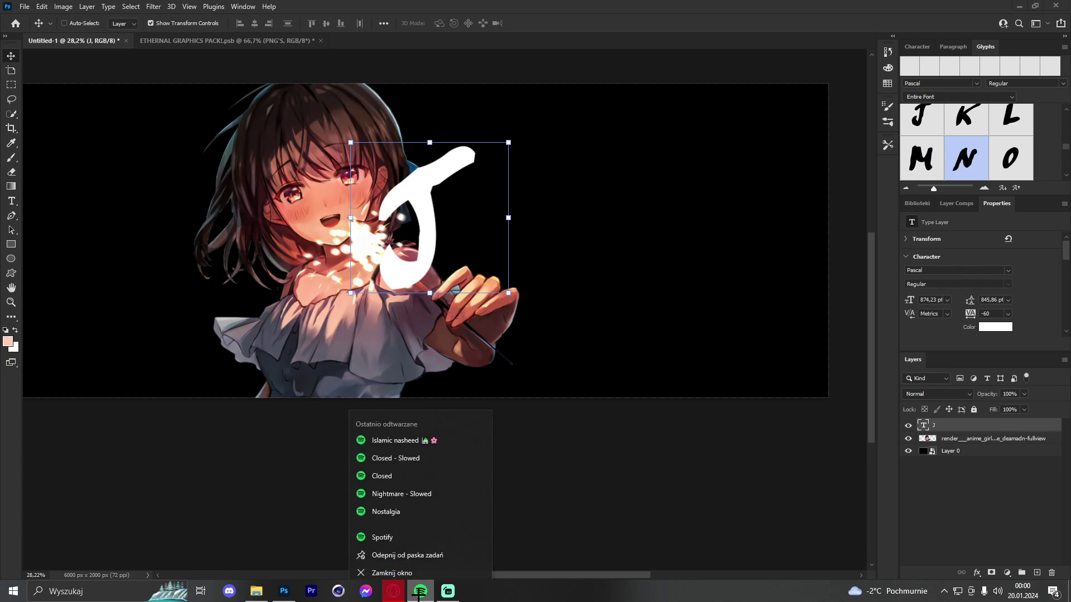
click(400, 567)
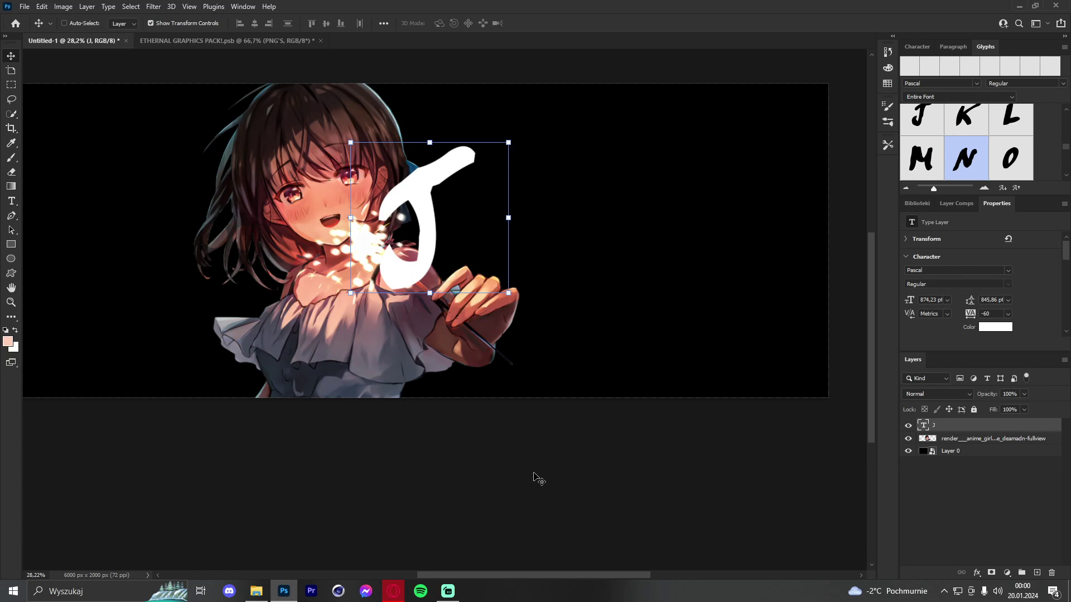
Enlarge the "J" to about 972 pt and move it slightly right above the raised hand.
drag(440, 233, 463, 251)
drag(529, 234, 503, 243)
click(552, 22)
Duplicate the "J" layer, offset the copy to the right and change its text to "a".
drag(603, 163, 637, 159)
key(ctrl+j)
double_click(923, 425)
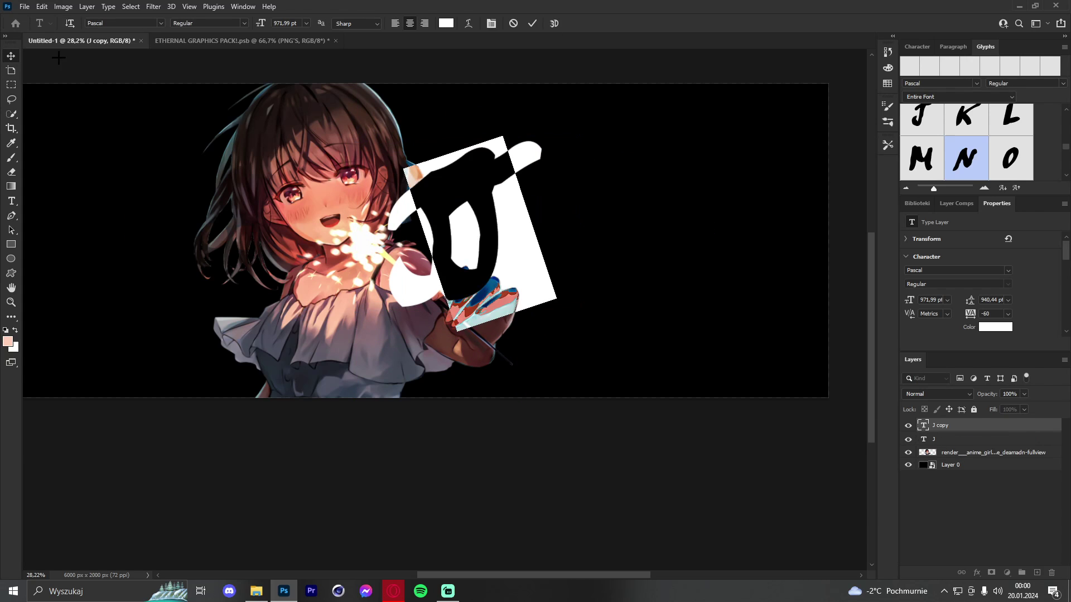
text(JA)
key(ctrl+Return)
Scale the "a" to 67.45%, rotate it 1.63° and fit it against the right side of the "J".
key(ctrl+t)
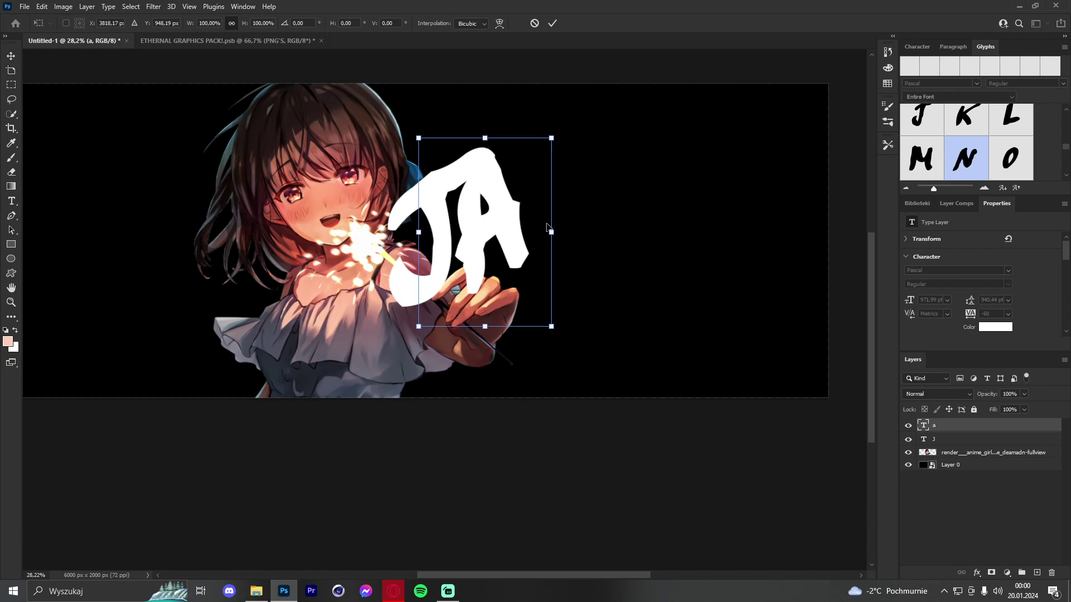
drag(554, 235, 497, 244)
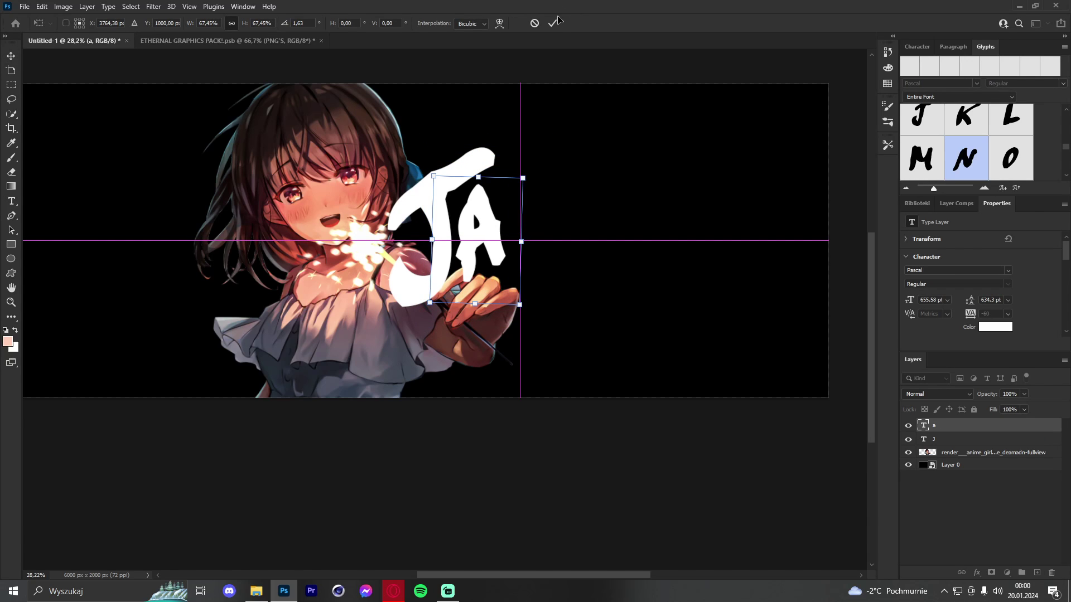
click(552, 23)
key(Return)
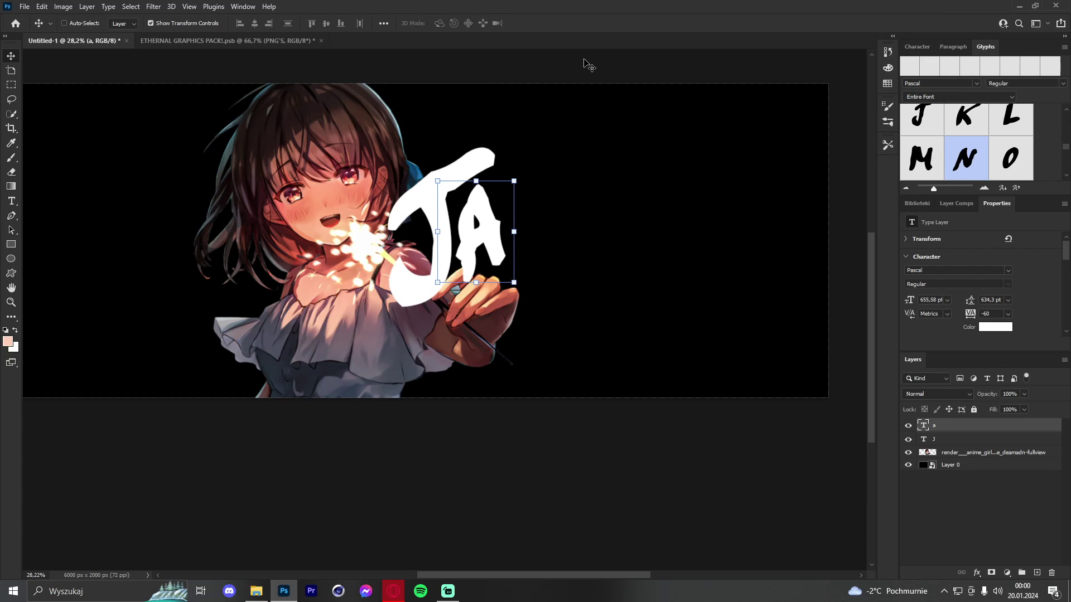
Duplicate the "a" layer up and to the right and change the copy's text to "n".
drag(616, 143, 660, 128)
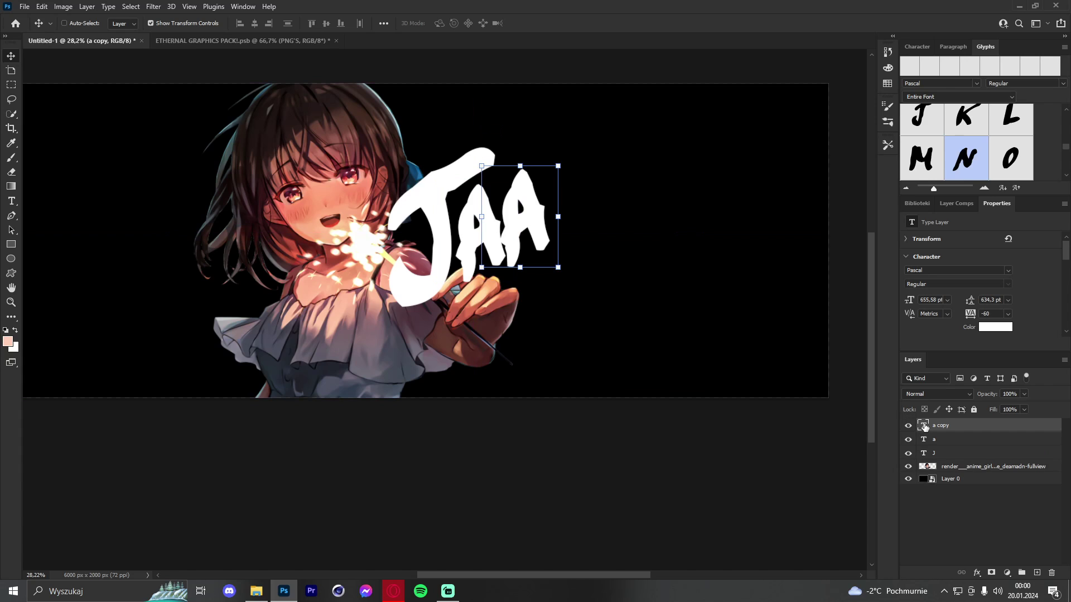
double_click(923, 427)
text(n)
key(ctrl+Return)
Scale the "n" to 94.47%, rotate it -16.57° and place it close beside the "a".
drag(568, 154, 578, 141)
drag(596, 210, 602, 187)
drag(565, 220, 564, 209)
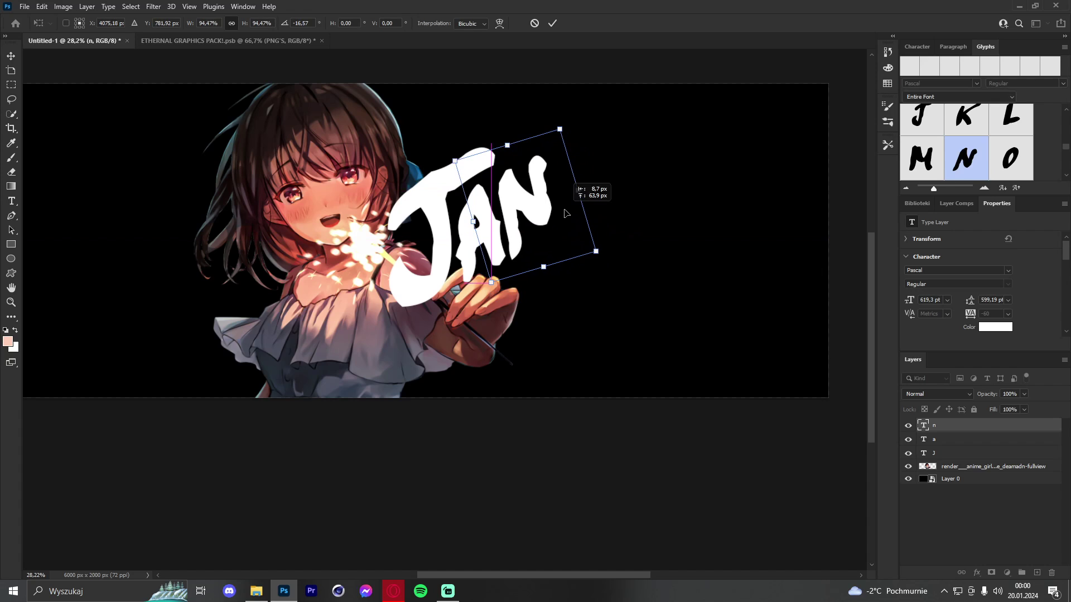
click(552, 23)
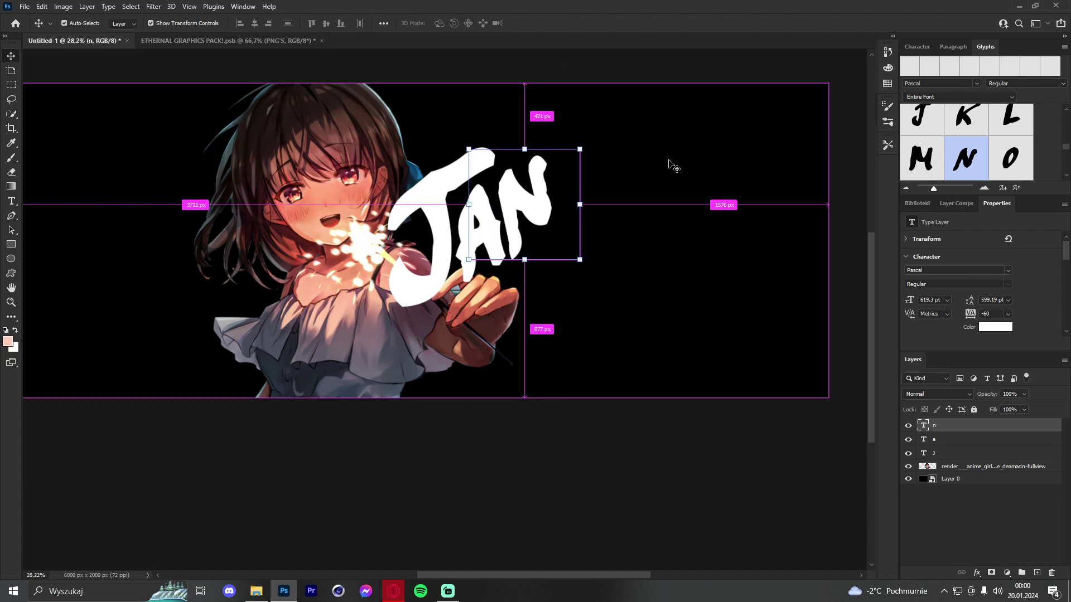
Duplicate the "n" layer to the right and change the copy's text to "e".
key(ctrl+j)
drag(555, 212, 612, 240)
double_click(924, 425)
text(e)
key(ctrl+Return)
Enlarge the "e" to about 696 pt and place it next to the "n" to complete the lettering.
key(ctrl+t)
drag(656, 215, 630, 204)
click(552, 24)
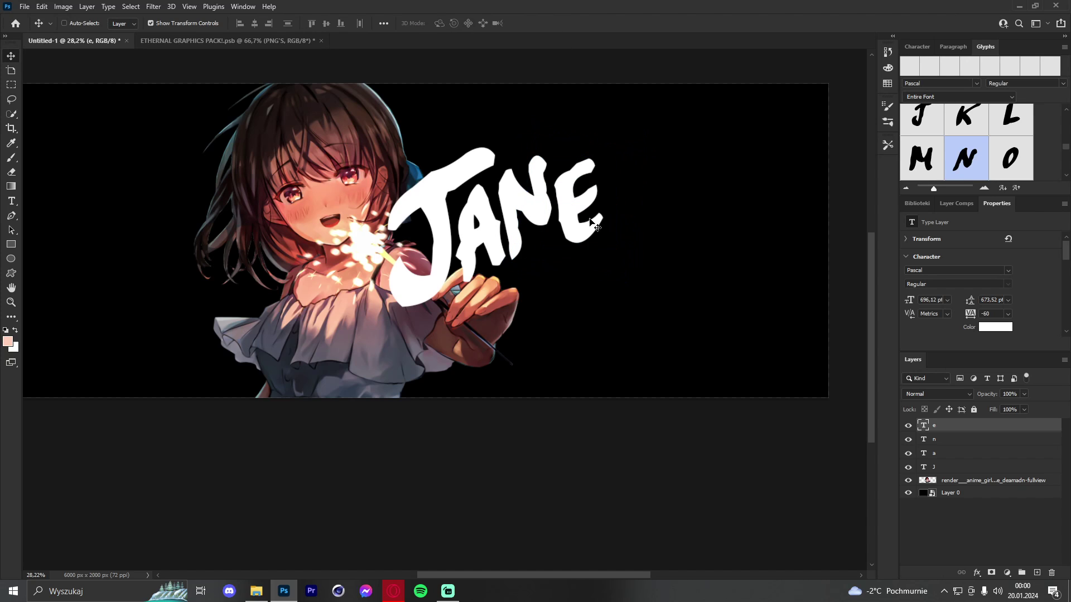
click(11, 302)
drag(528, 160, 532, 185)
key(v)
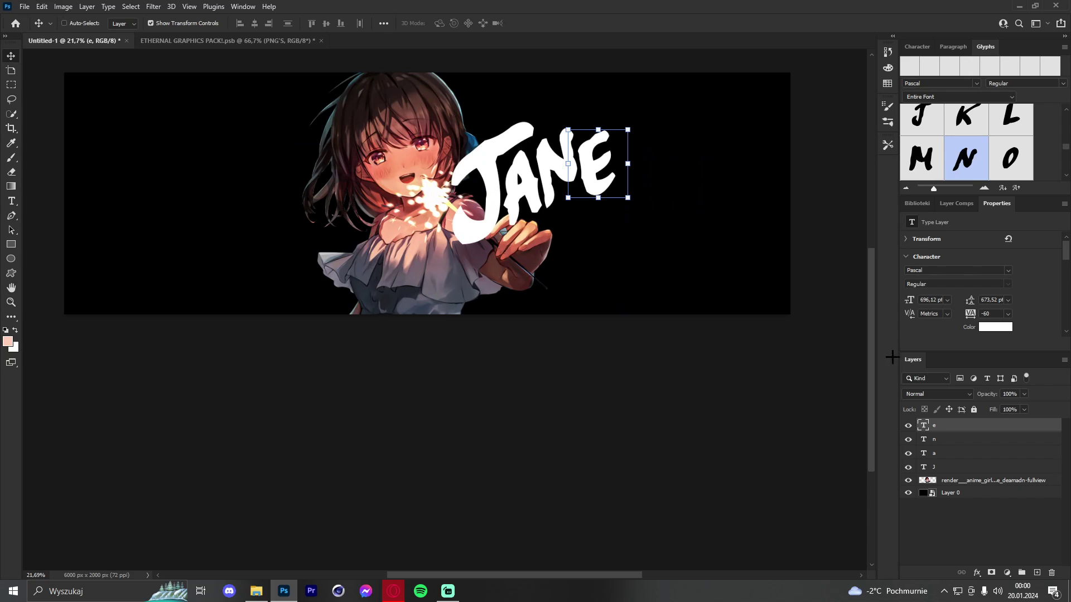
shift+click(947, 467)
click(1021, 572)
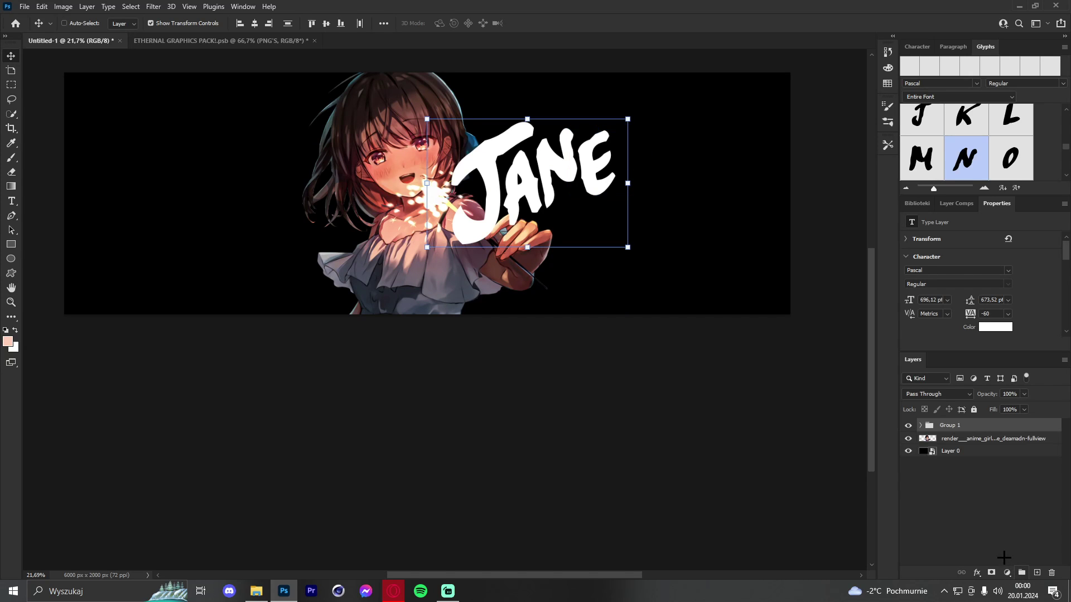
key(ctrl+z)
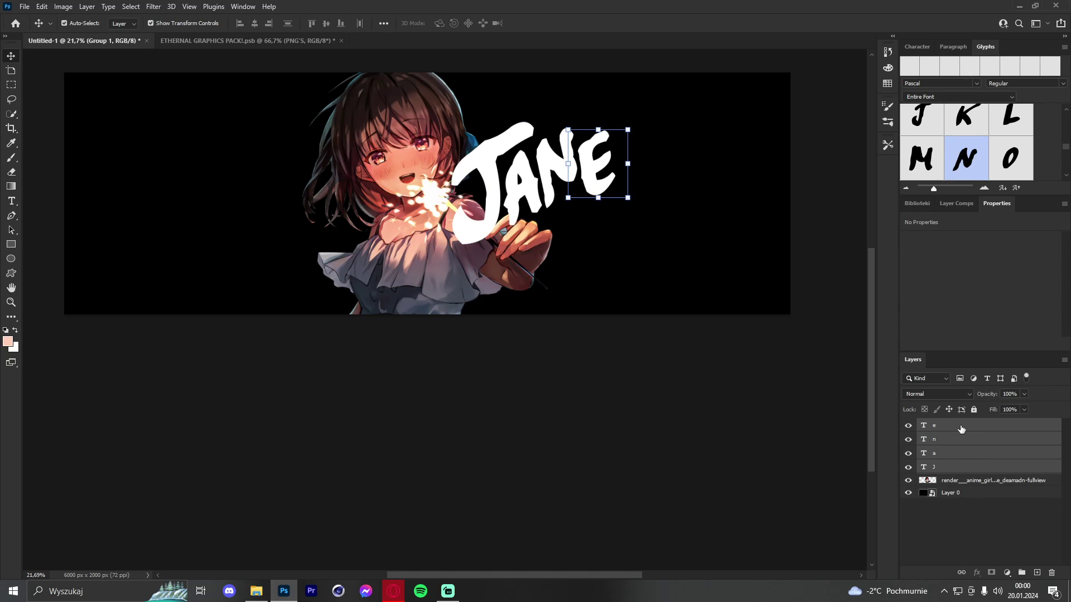
Group the four letter layers "e", "n", "a" and "J".
click(961, 426)
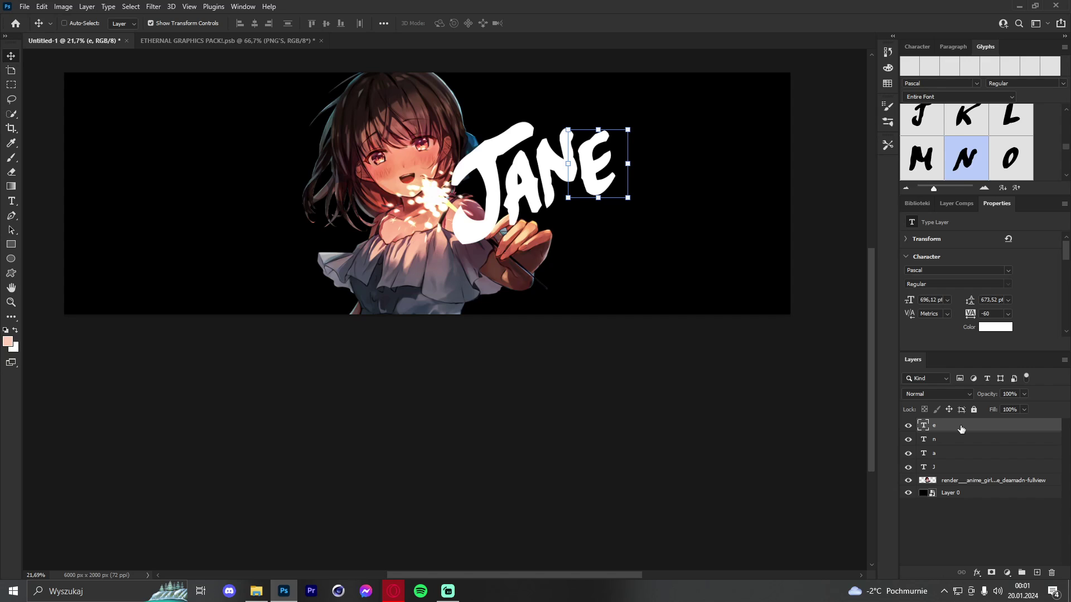
shift+click(948, 470)
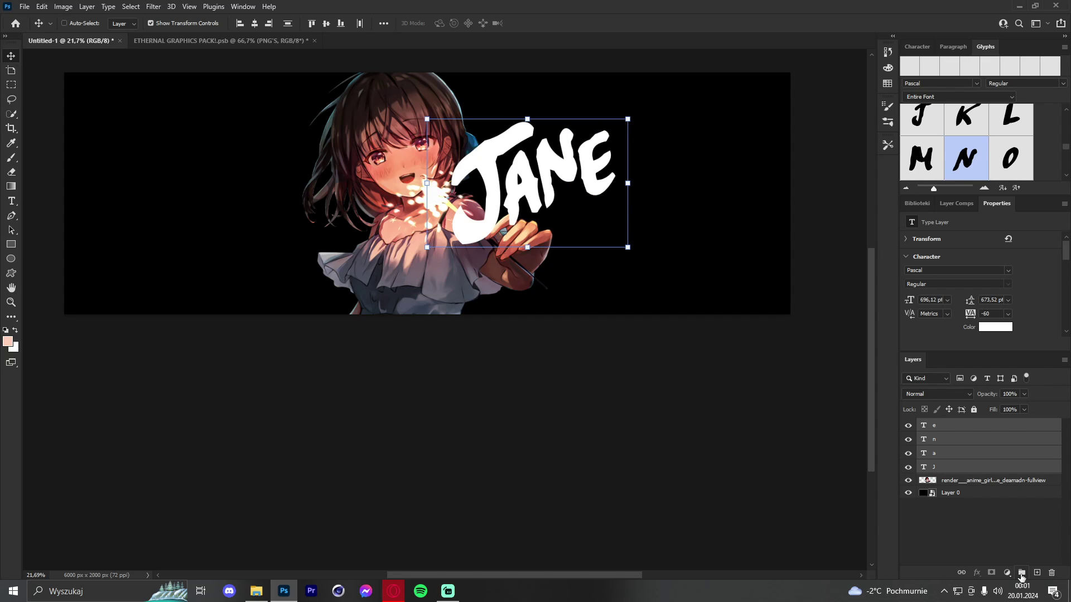
click(1022, 573)
Scale the lettering group up to 113.43% and move it slightly down and closer to the girl.
drag(529, 120, 526, 95)
drag(550, 137, 532, 154)
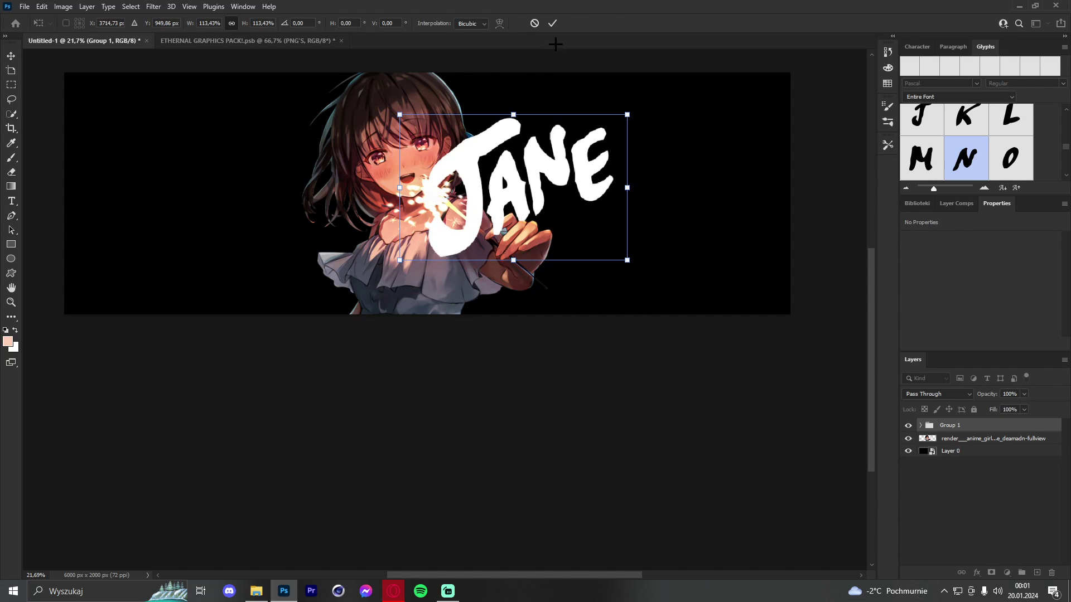
click(552, 22)
Move the anime girl render slightly to the left behind the lettering.
click(961, 444)
drag(413, 232, 397, 232)
click(11, 302)
drag(403, 166, 508, 162)
key(v)
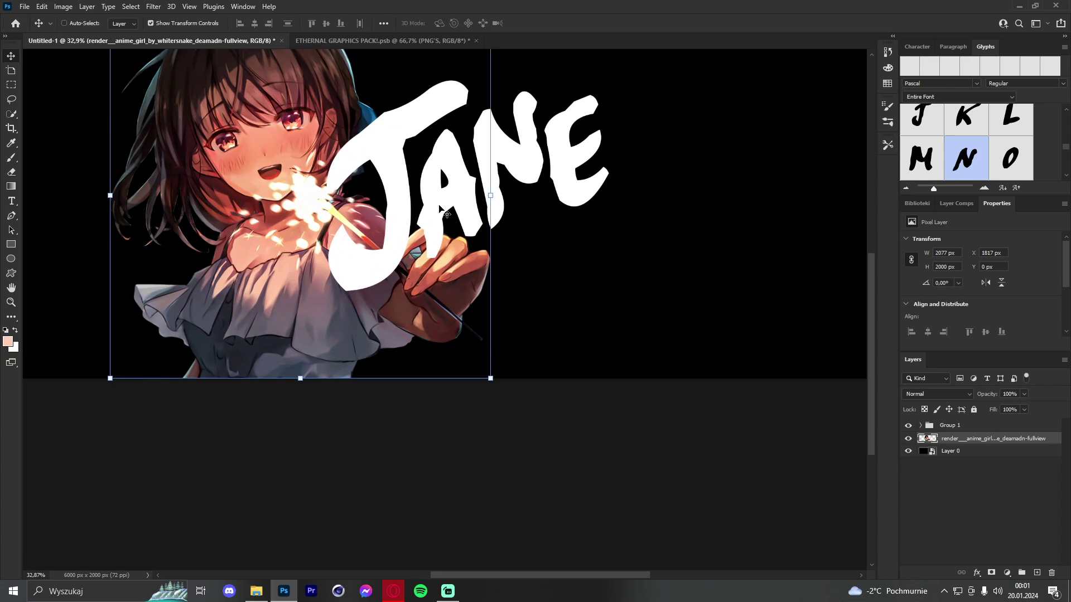
Expand the lettering group and convert its "J" and "a" layers into one smart object.
click(971, 426)
scroll(720, 373, up, 1)
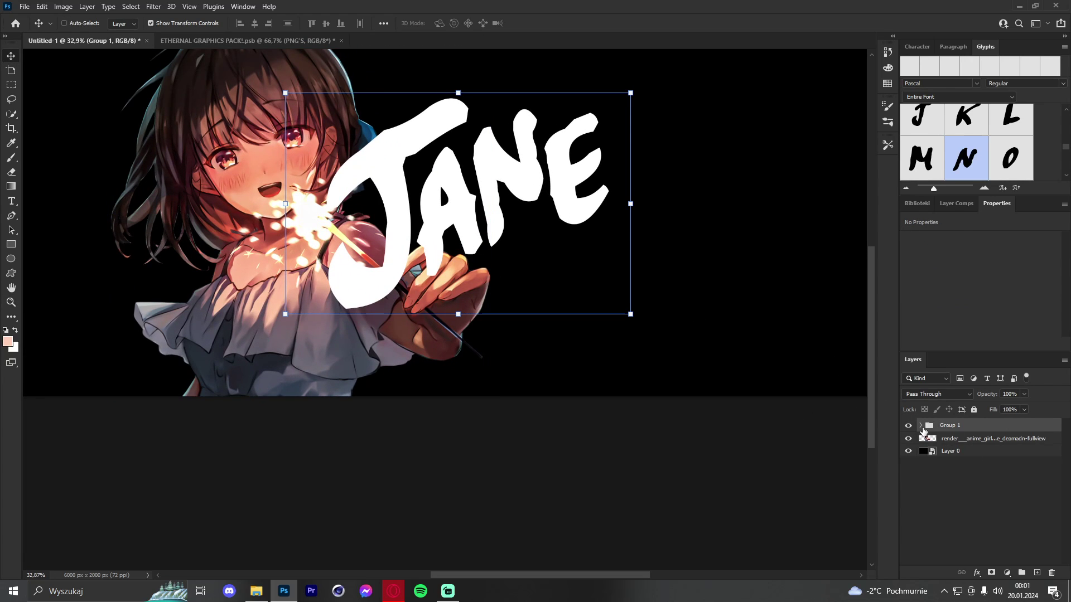
click(920, 425)
key(alt+bracketleft)
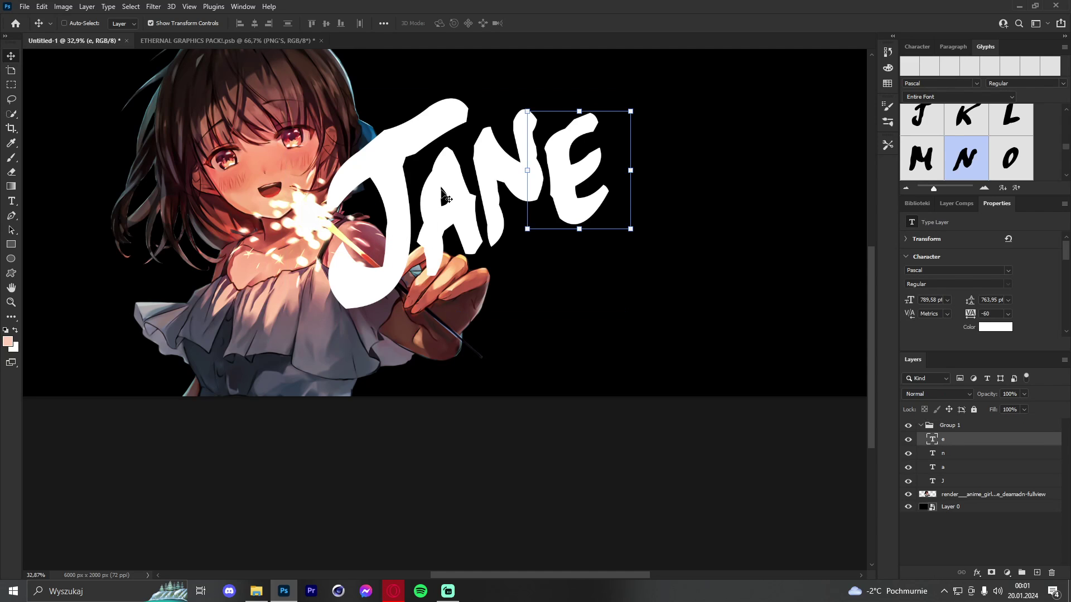
click(951, 480)
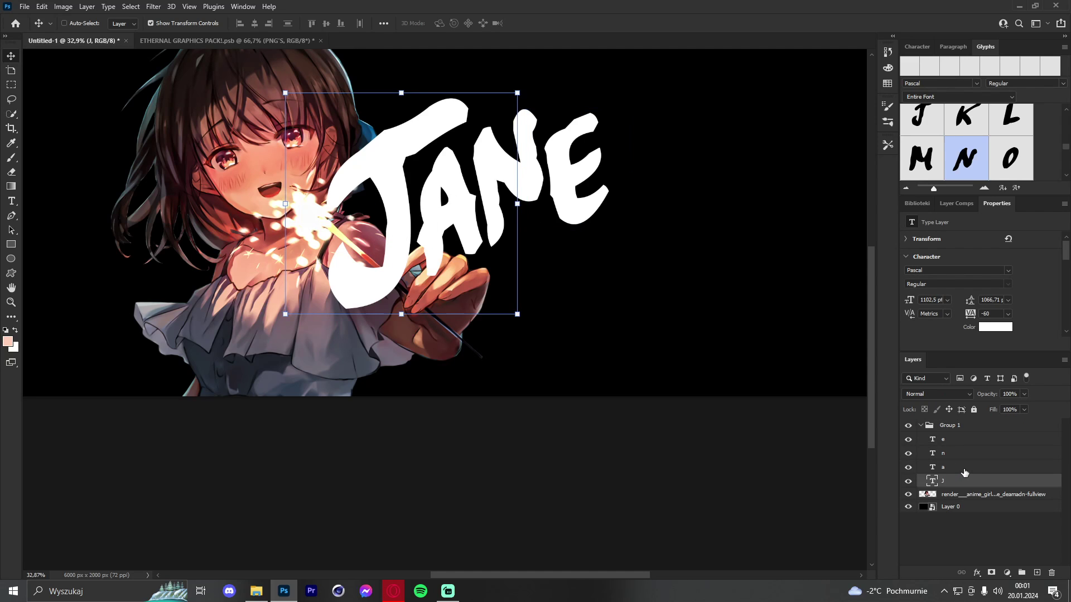
ctrl+click(964, 468)
right_click(964, 467)
click(839, 211)
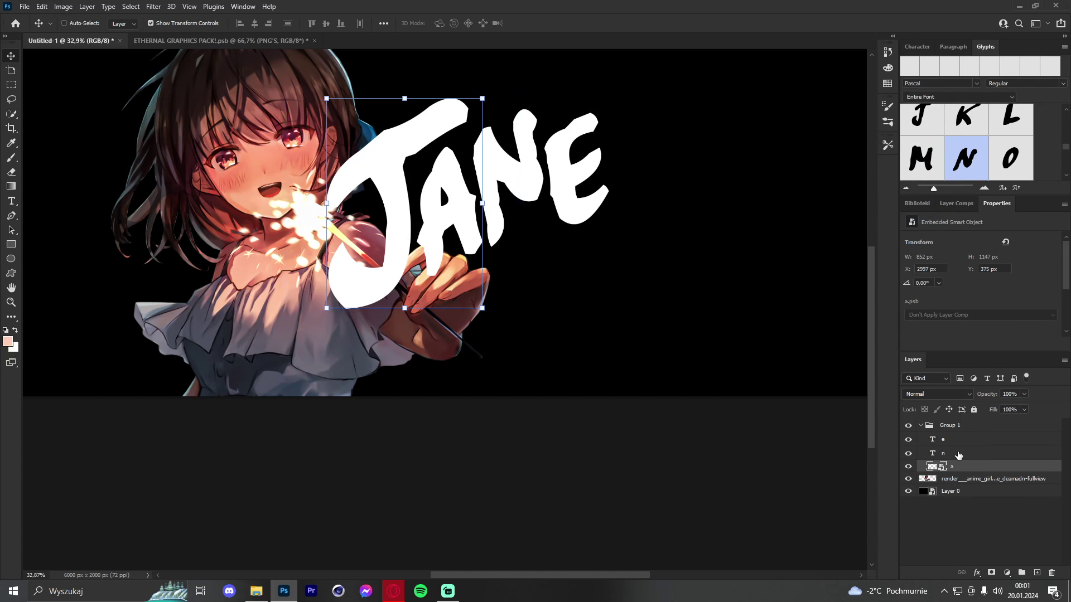
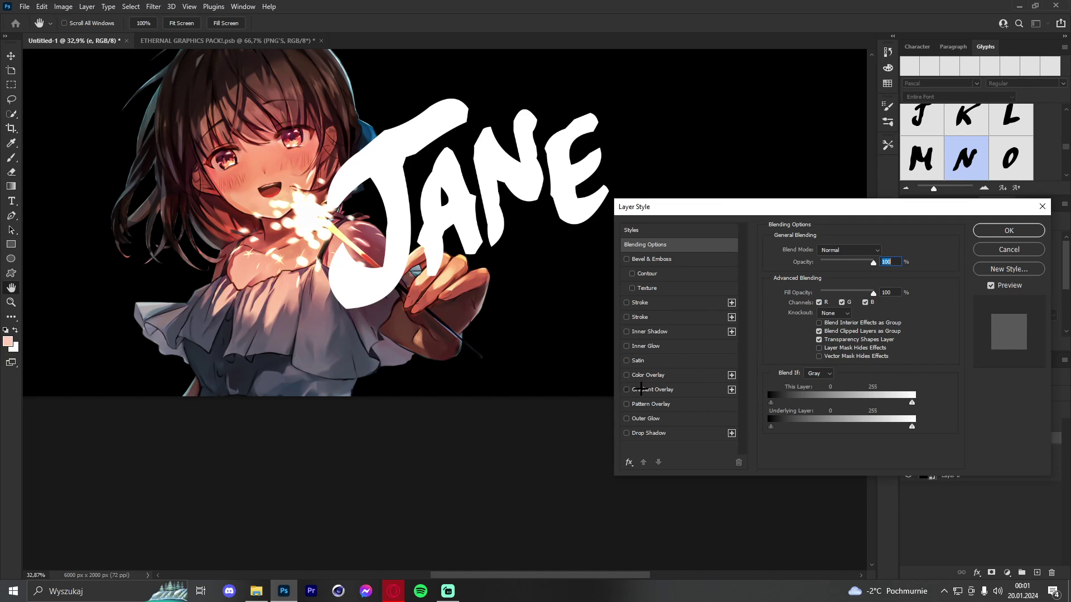
Add a Gradient Overlay with the Niebieski_03 preset from the Niebieskie folder to the "n" and "e" smart object.
click(627, 389)
click(824, 274)
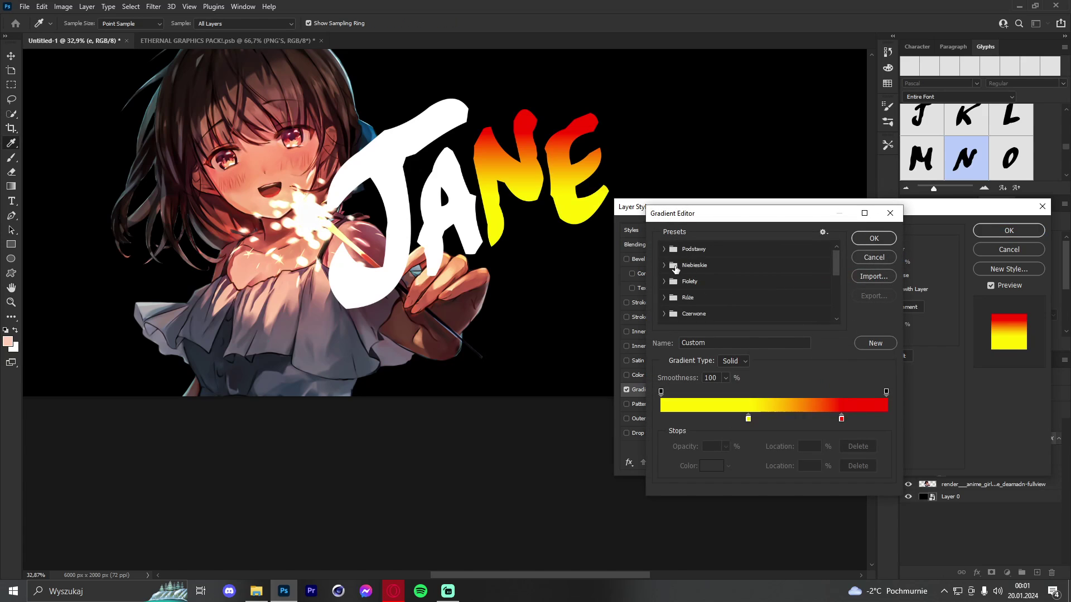
click(663, 265)
click(711, 283)
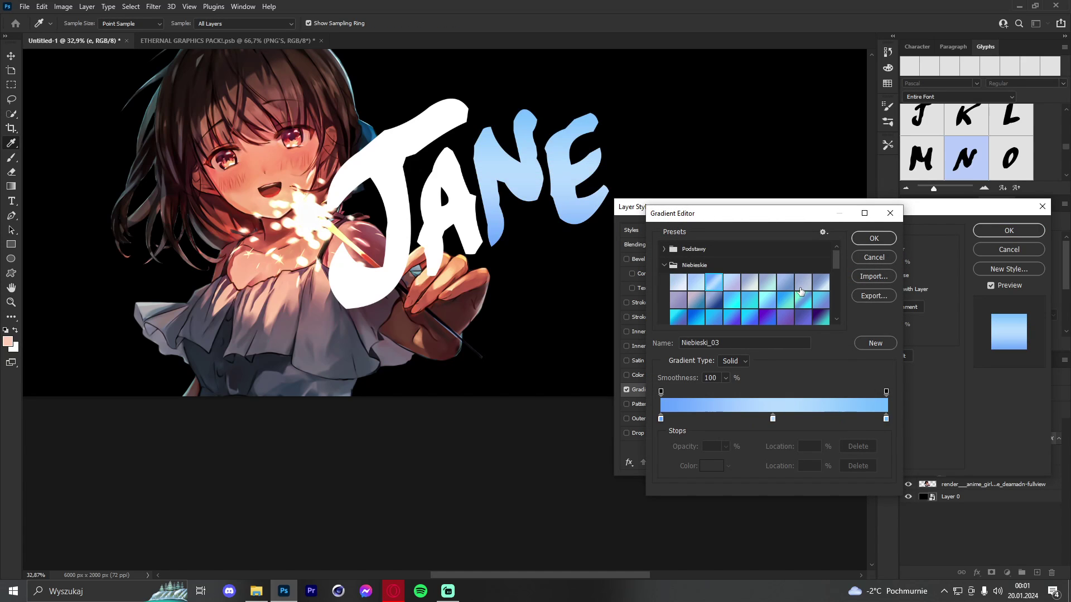
drag(746, 213, 774, 216)
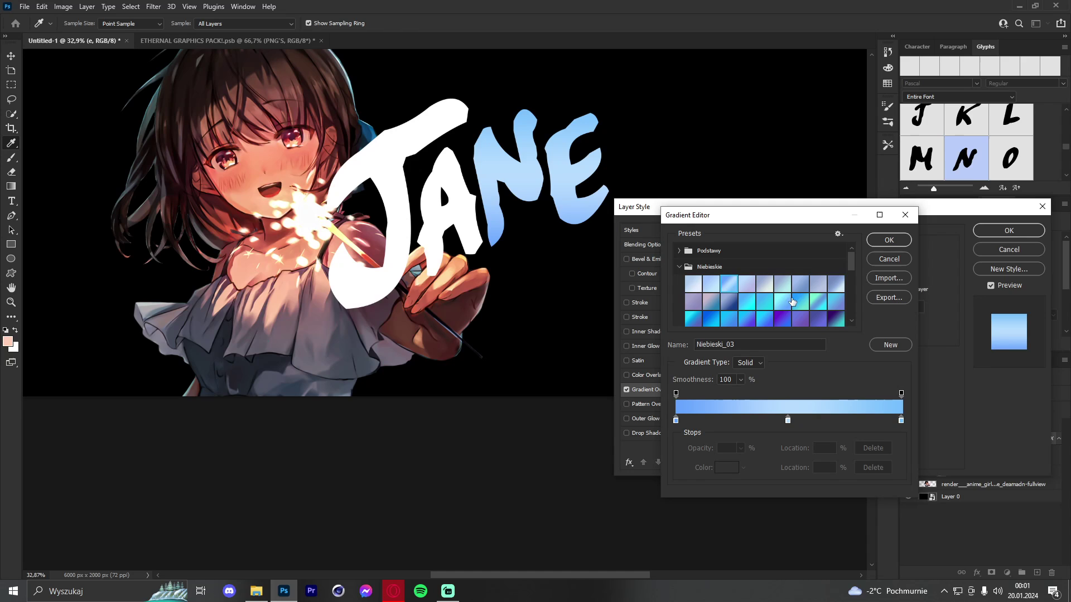
scroll(732, 287, down, 1)
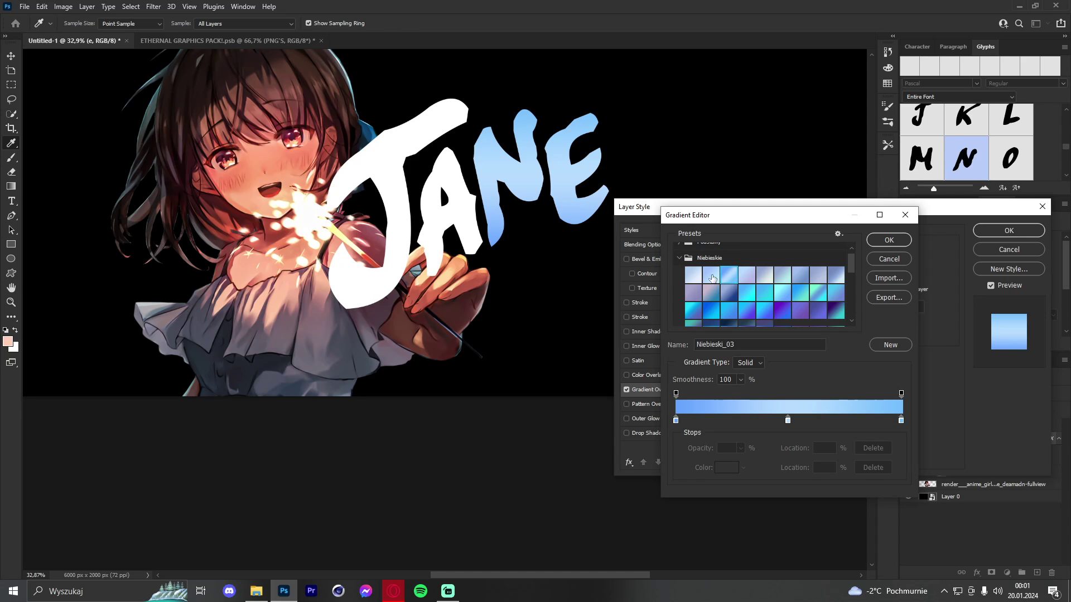
click(889, 240)
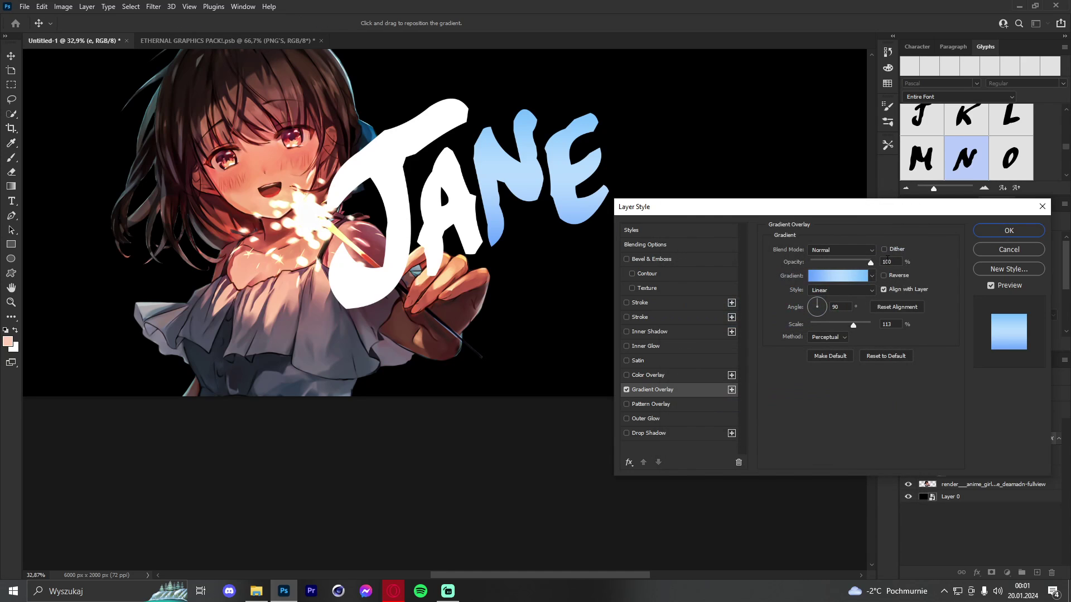
Add an Inner Shadow with 44% opacity, 50 px distance and 21 px size, and enable Bevel & Emboss.
click(625, 331)
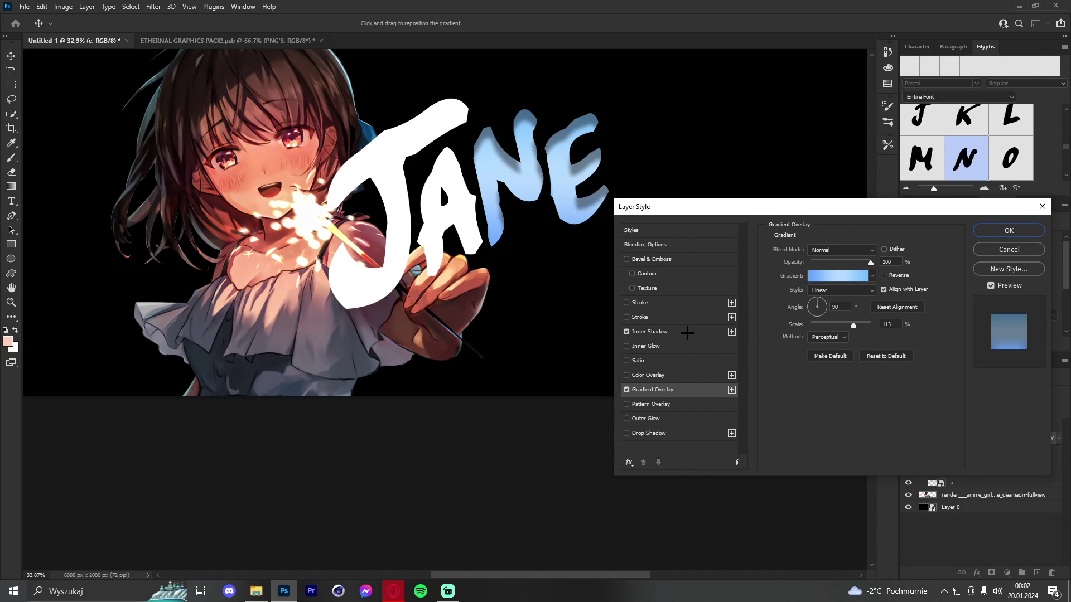
click(691, 333)
drag(842, 300, 817, 324)
drag(832, 266, 833, 264)
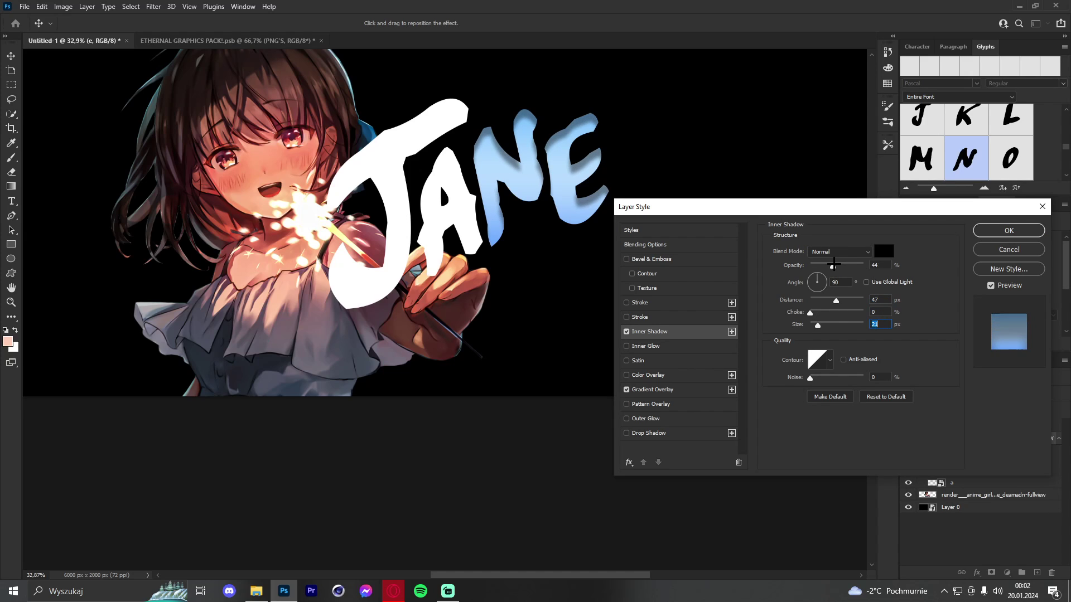
drag(836, 300, 837, 300)
click(626, 259)
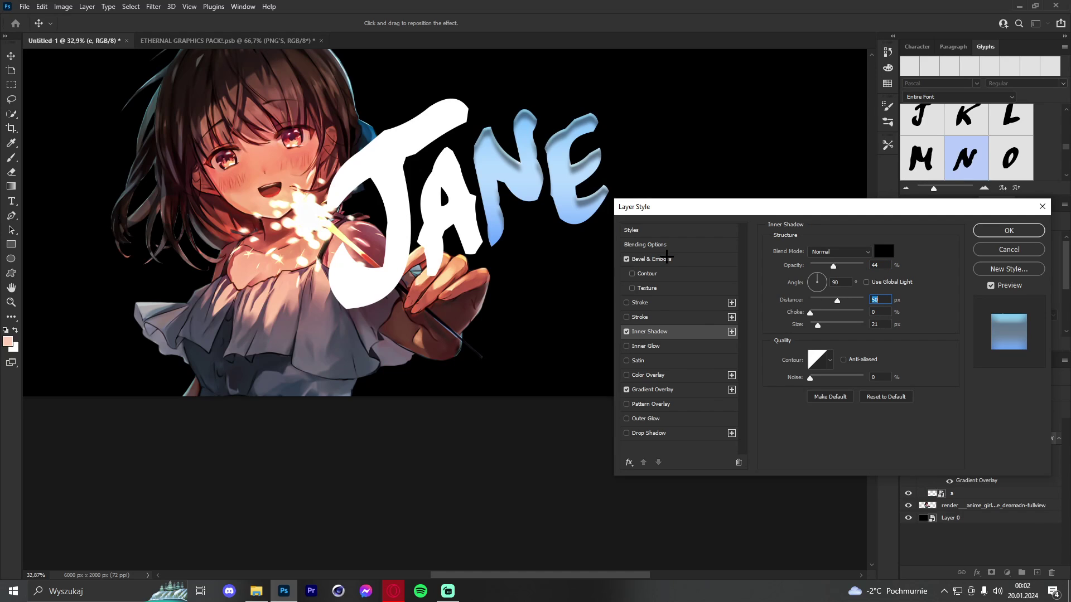
Add a 21 px outside Stroke in colour 329bc6 to the "n" and "e" letters and apply the layer style.
click(625, 302)
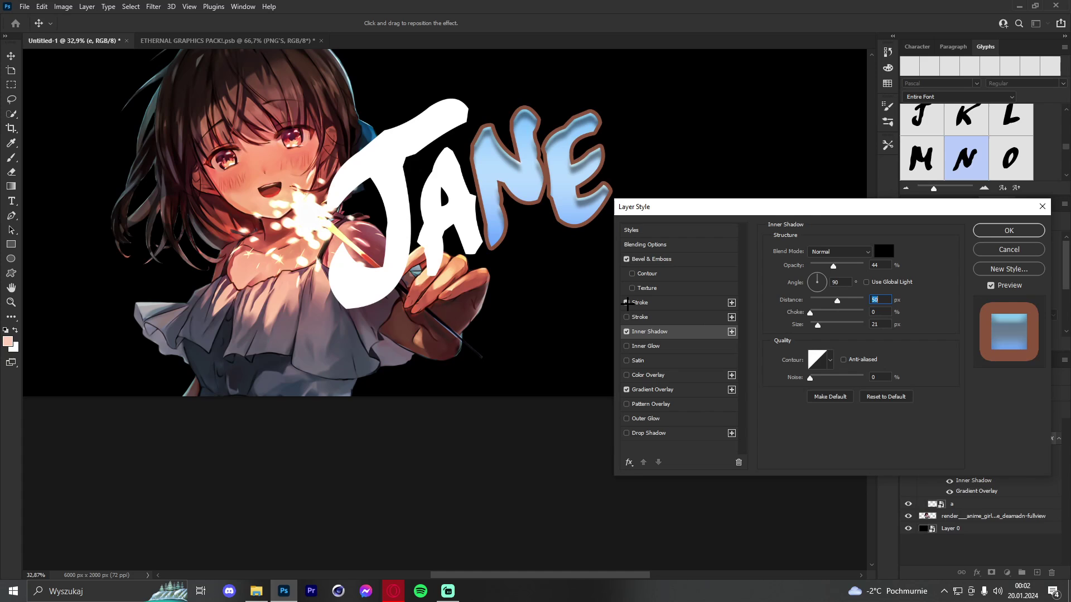
click(626, 302)
click(625, 317)
click(626, 316)
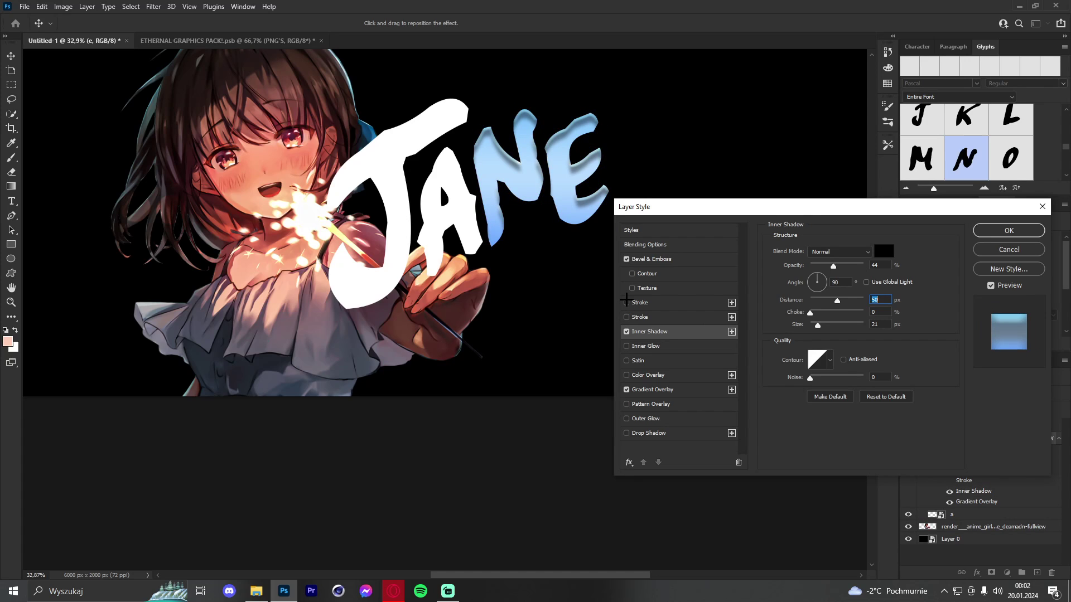
click(626, 303)
click(796, 330)
click(500, 229)
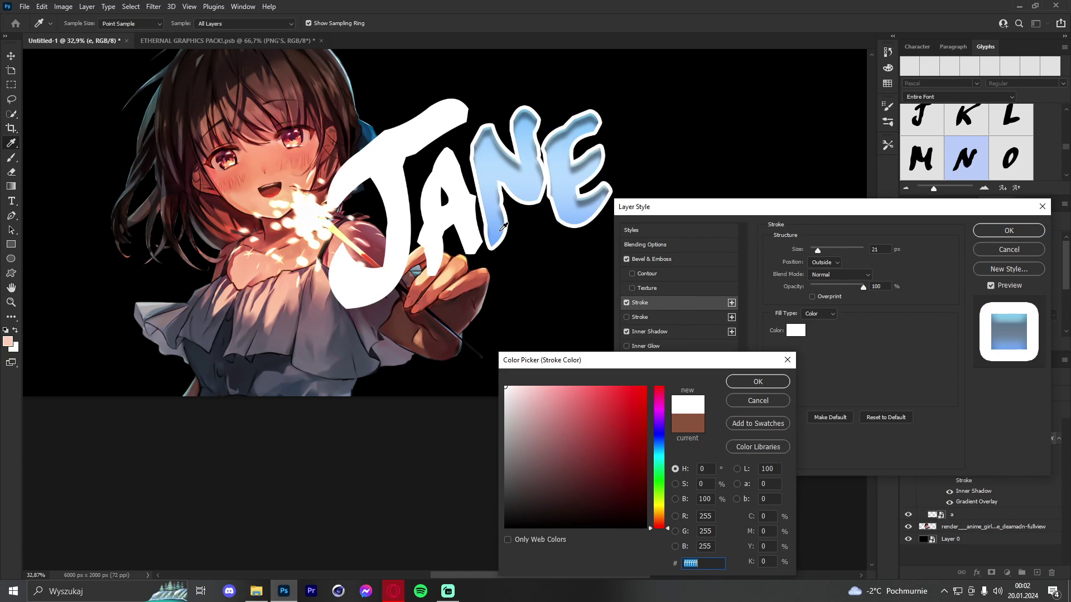
click(658, 450)
mouse_move(632, 447)
mouse_down()
mouse_move(610, 418)
mouse_move(611, 399)
mouse_move(609, 417)
mouse_up()
click(566, 202)
click(658, 450)
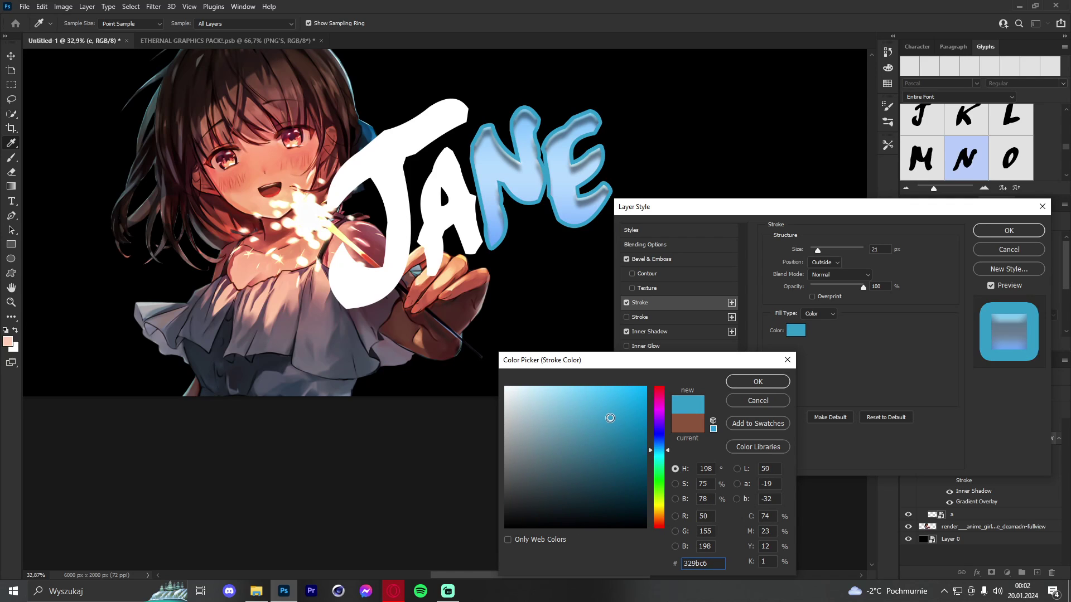
click(758, 381)
drag(816, 251, 817, 251)
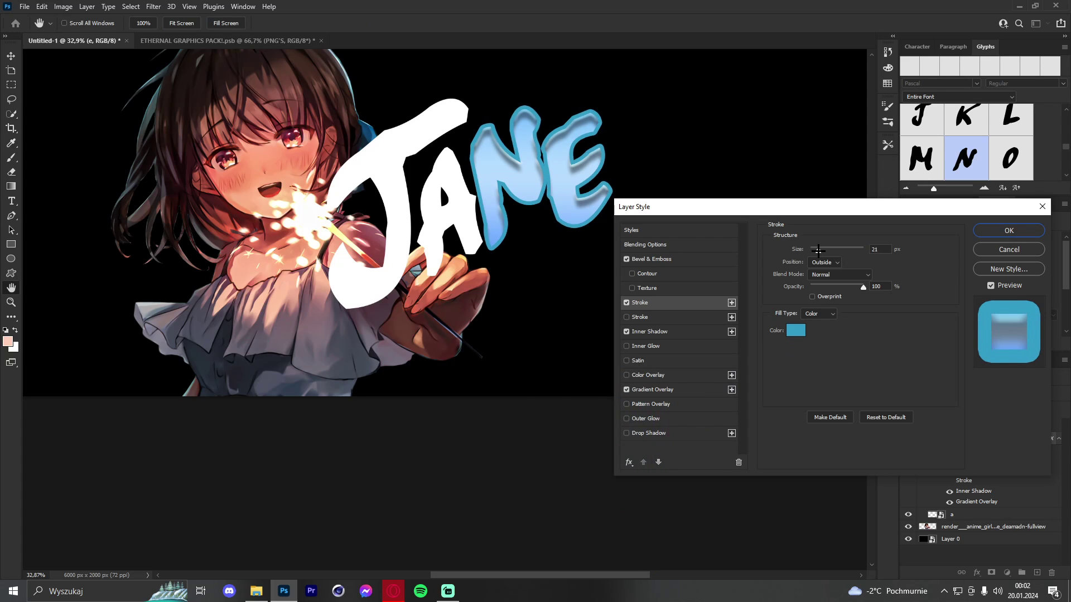
click(1006, 232)
Examine the bevel, stroke and shadow edges of the "n" and "e" letters up close.
click(10, 302)
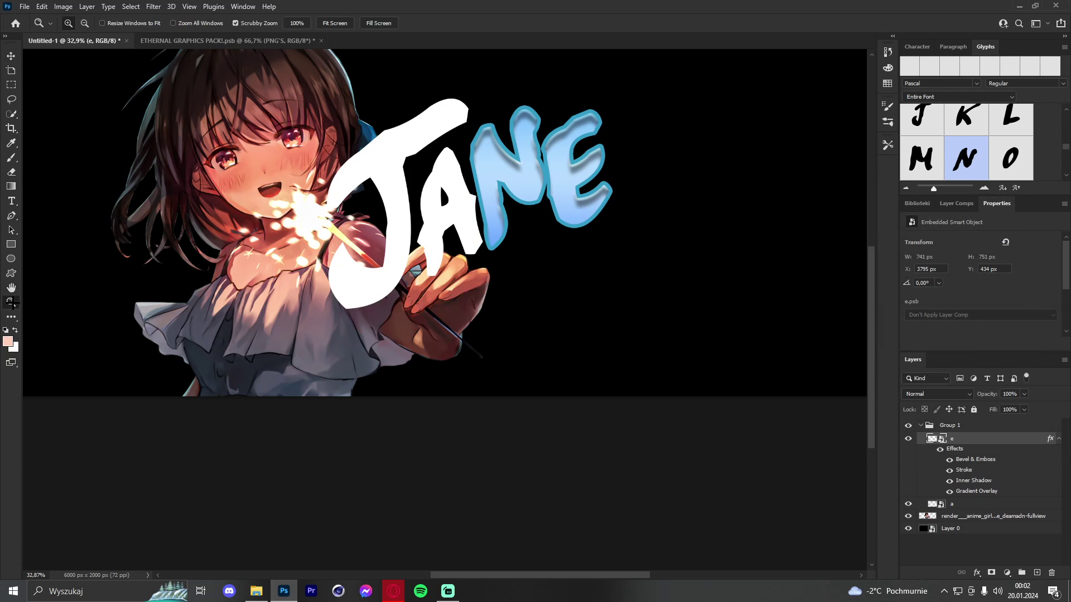
drag(579, 144, 628, 141)
drag(540, 153, 562, 158)
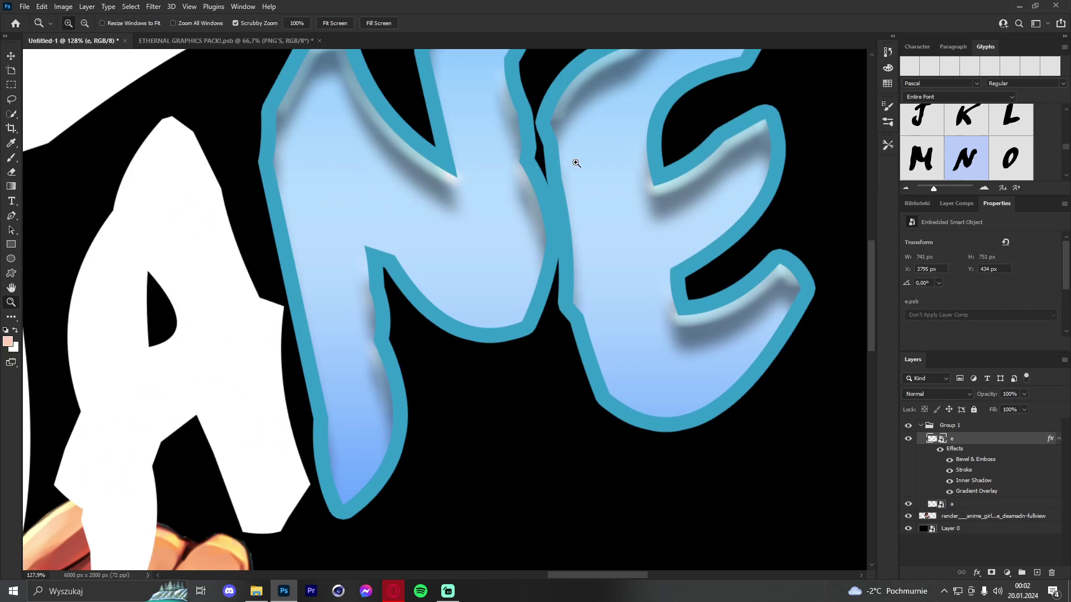
scroll(576, 163, down, 6)
scroll(597, 145, up, 3)
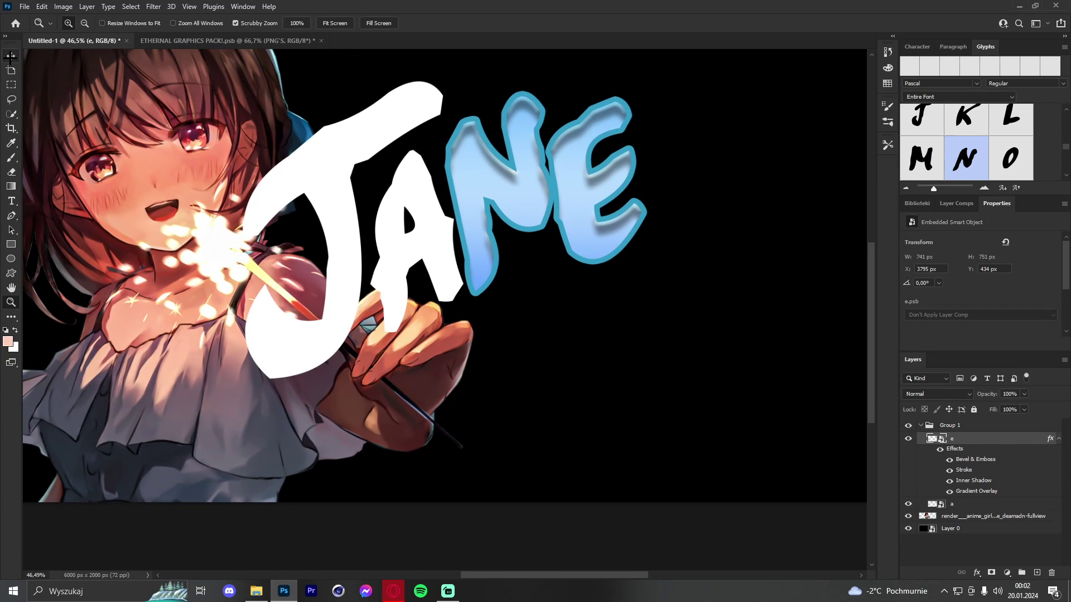
click(11, 56)
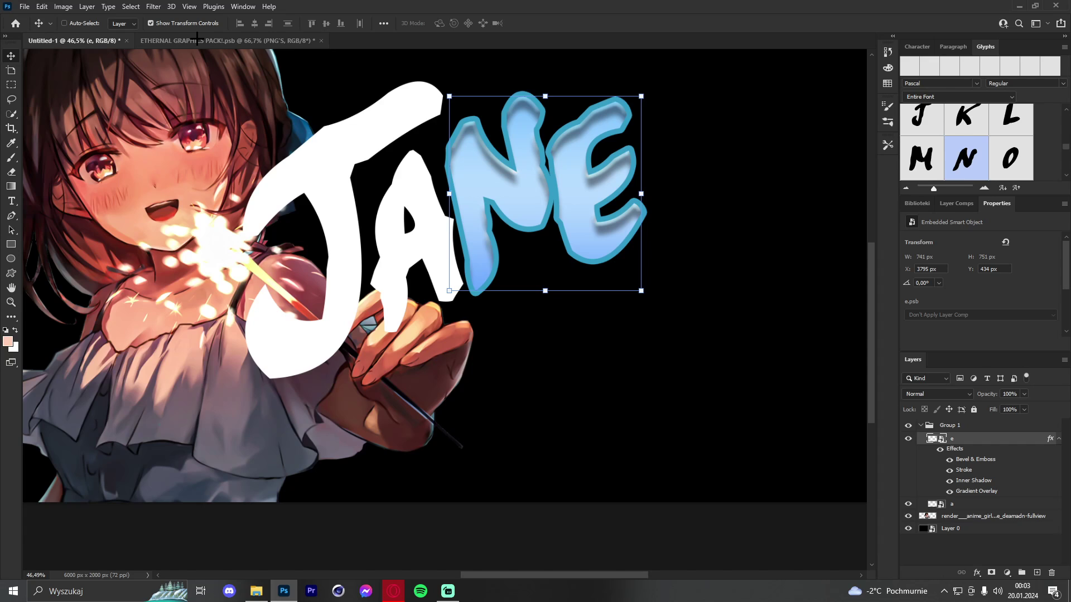
In ETHERNAL GRAPHICS PACK!.psb, show and select the dot-grid layer at the end of the HALFTONE group.
click(197, 39)
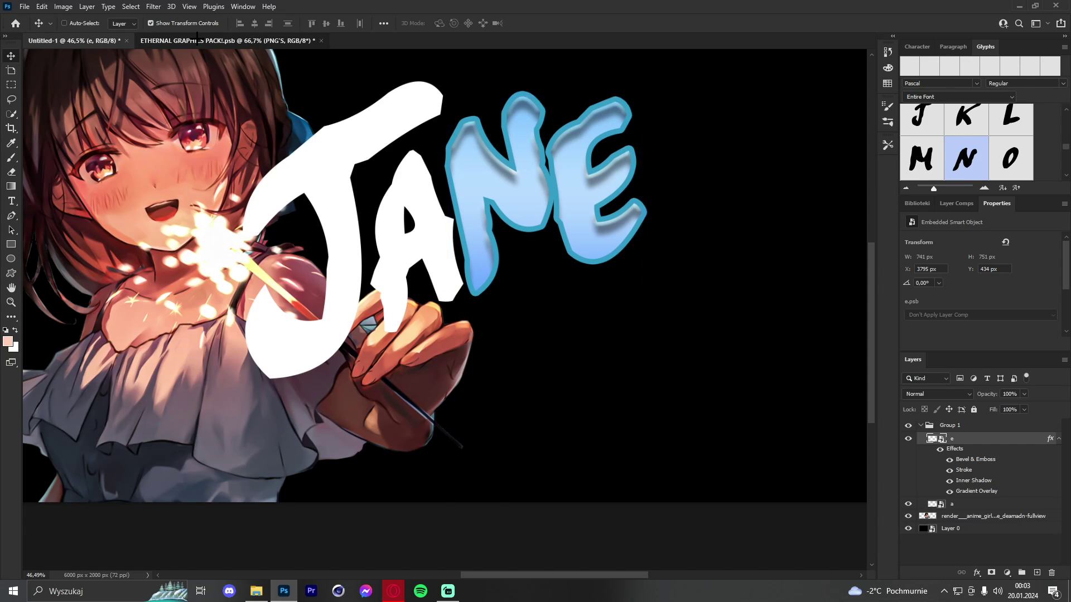
scroll(933, 536, down, 2)
scroll(925, 524, up, 3)
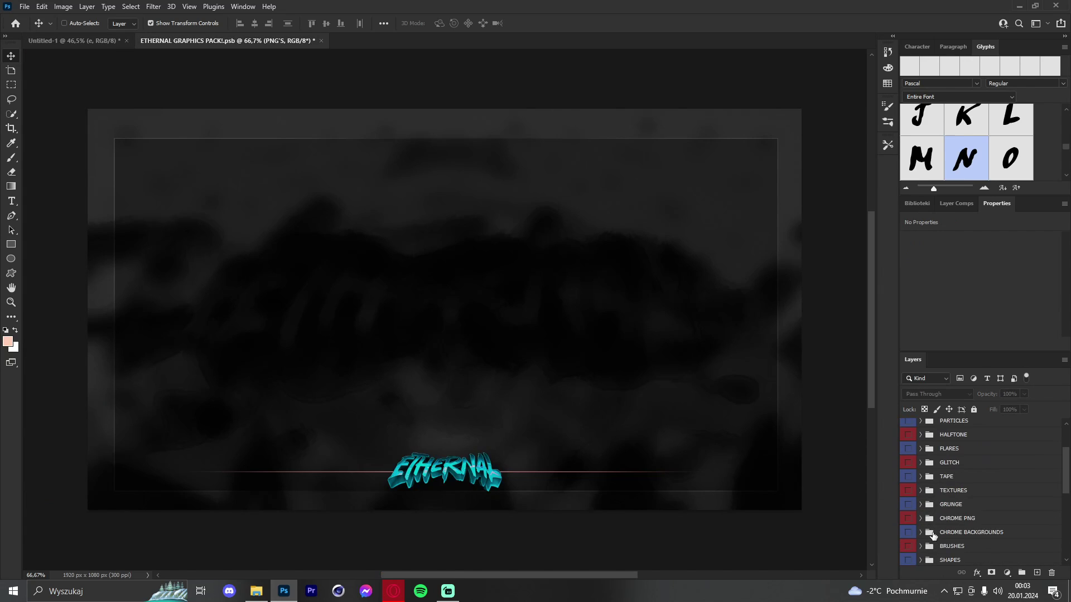
click(920, 466)
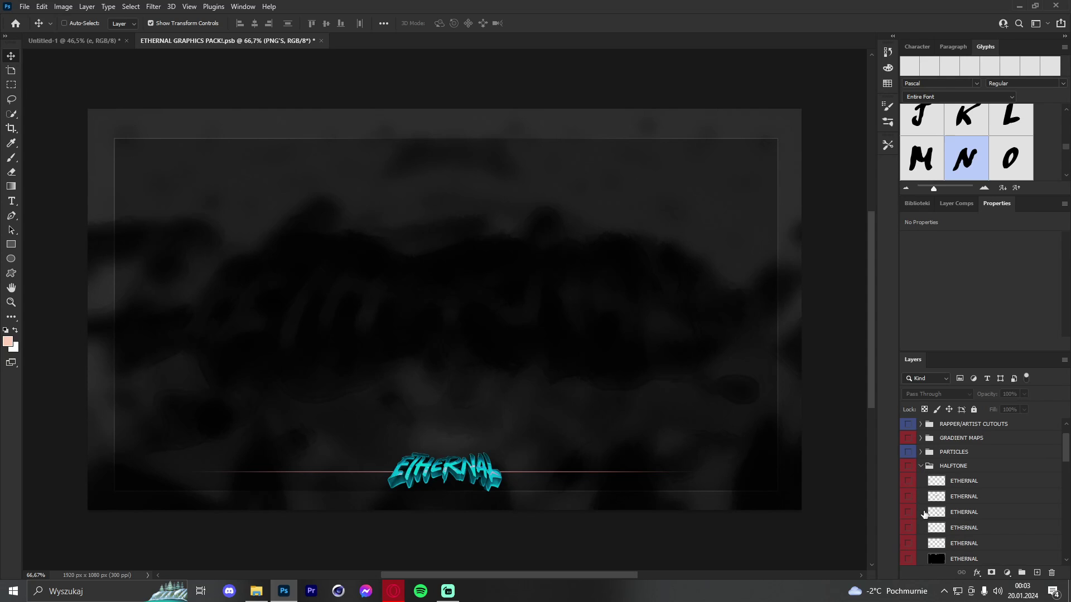
scroll(919, 491, down, 3)
click(909, 512)
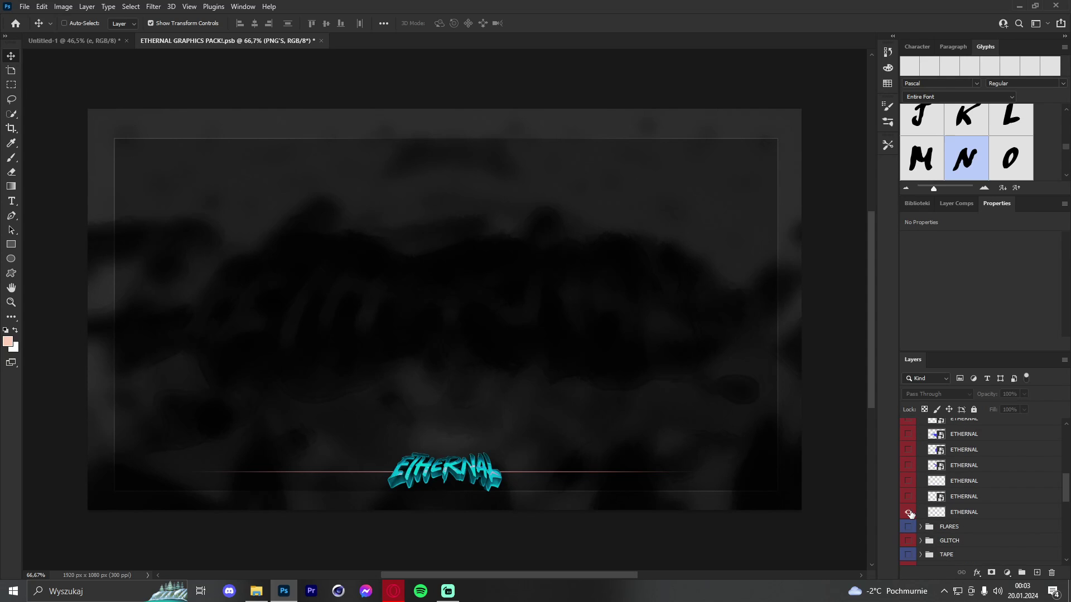
click(963, 512)
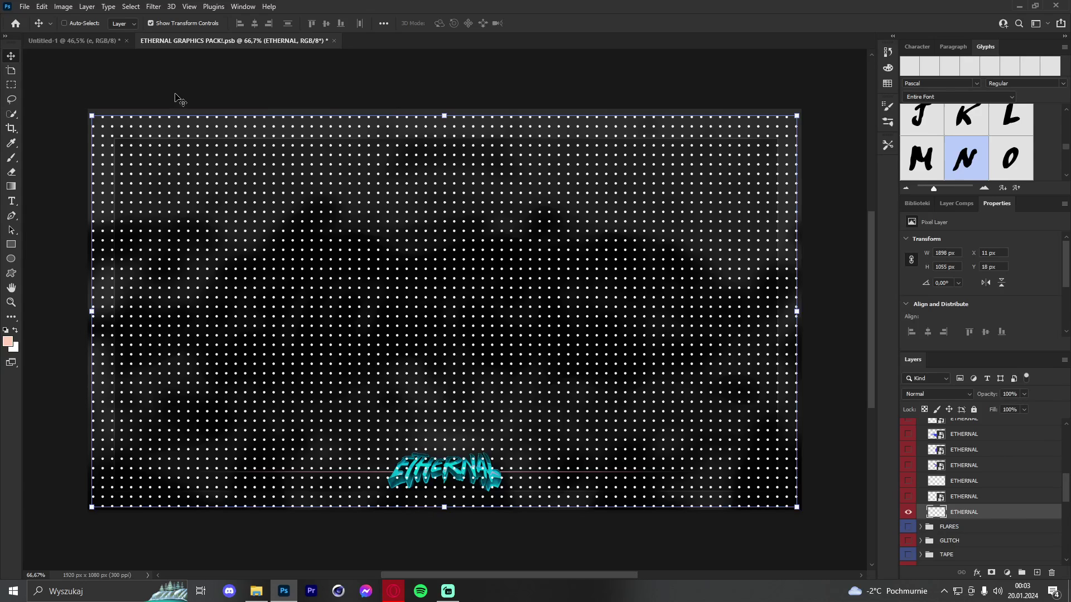
Copy the dot halftone into the Untitled-1 banner above the "e" smart object and clip it to those letters.
click(89, 42)
key(ctrl+v)
right_click(980, 446)
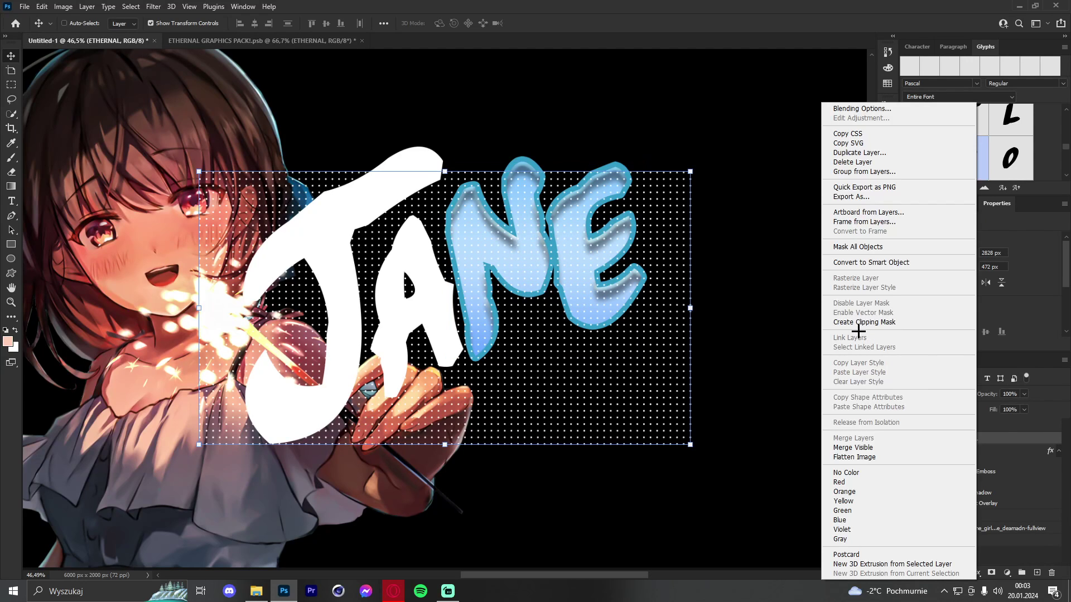
click(861, 327)
Hide all four layer effects on the "e" smart object and try to convert it into a new smart object.
click(973, 458)
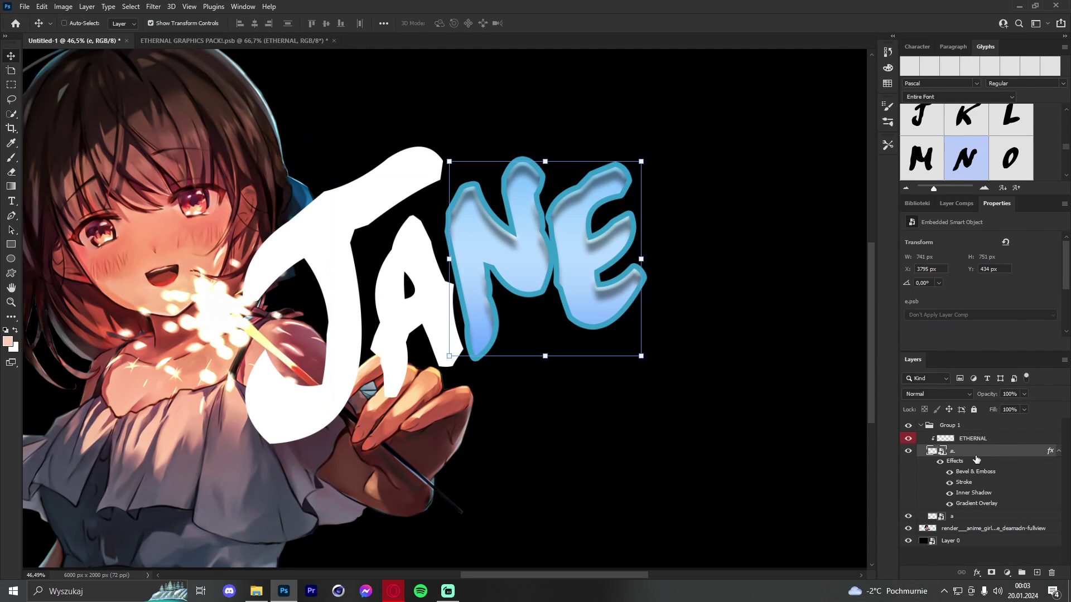
drag(949, 471, 950, 502)
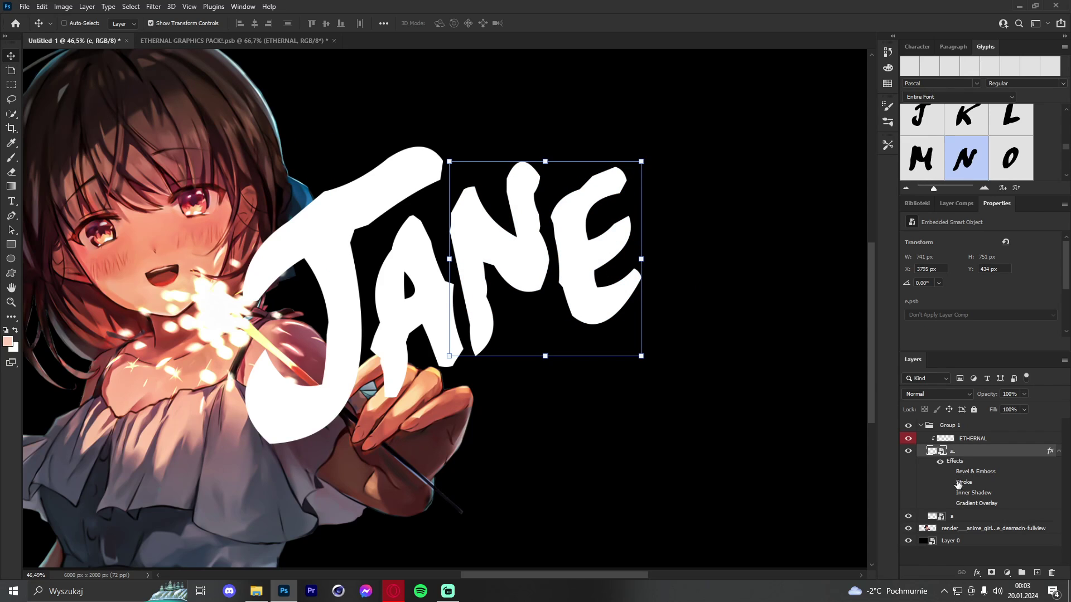
right_click(995, 451)
click(870, 204)
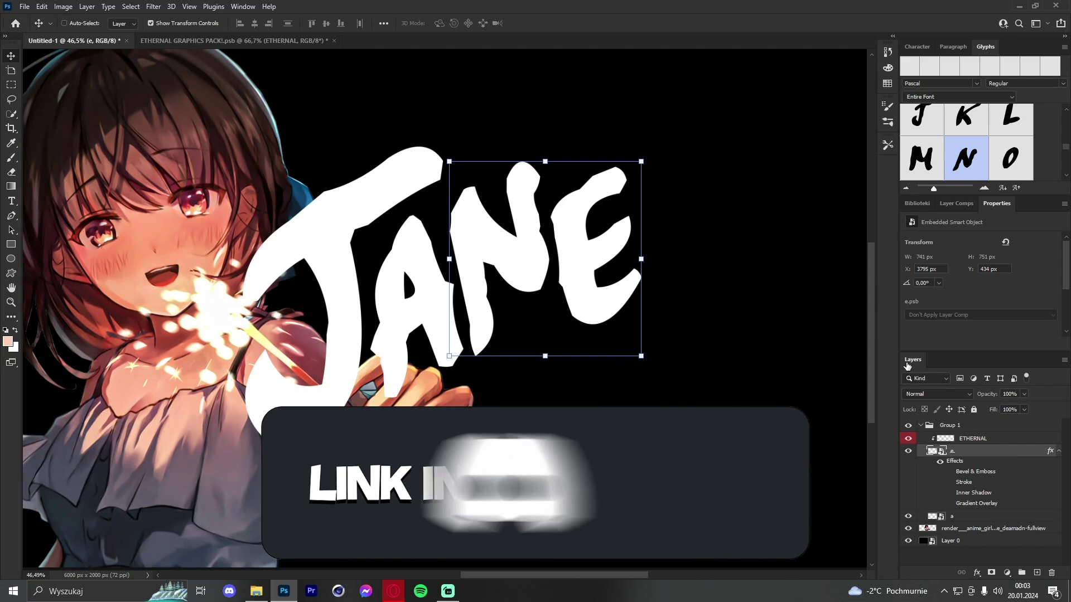
Enable the blue Gradient Overlay on the "e" lettering layer and convert it into a new smart object.
double_click(987, 461)
click(626, 389)
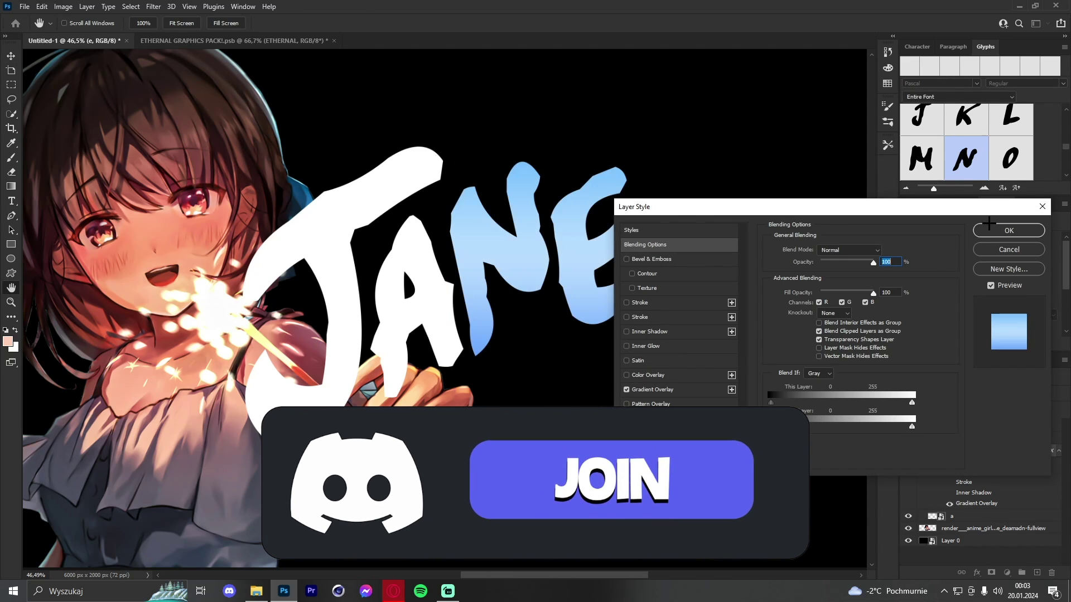
key(Return)
right_click(997, 451)
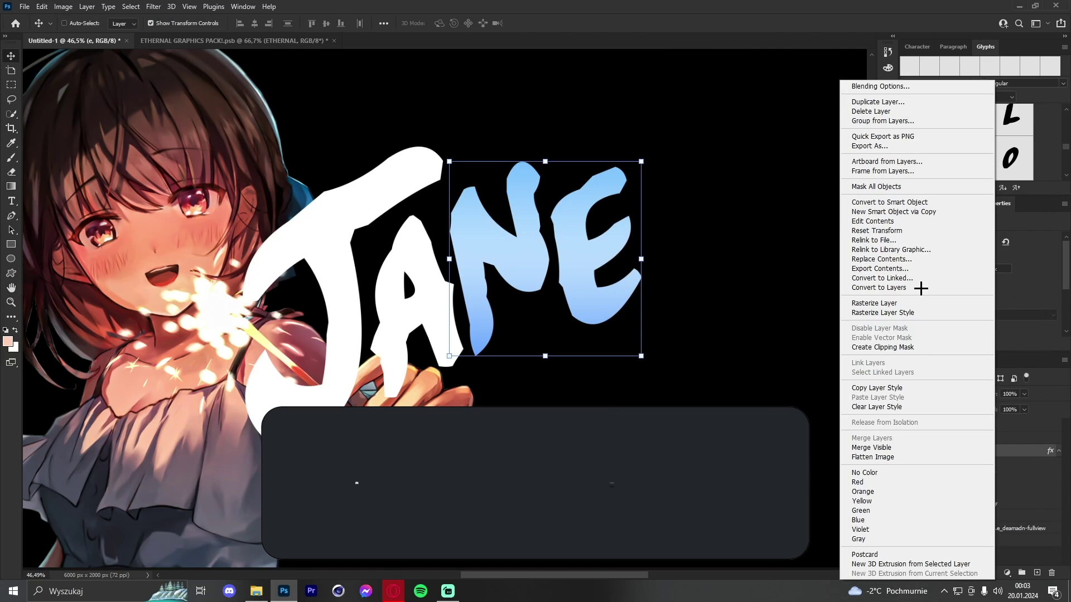
click(869, 203)
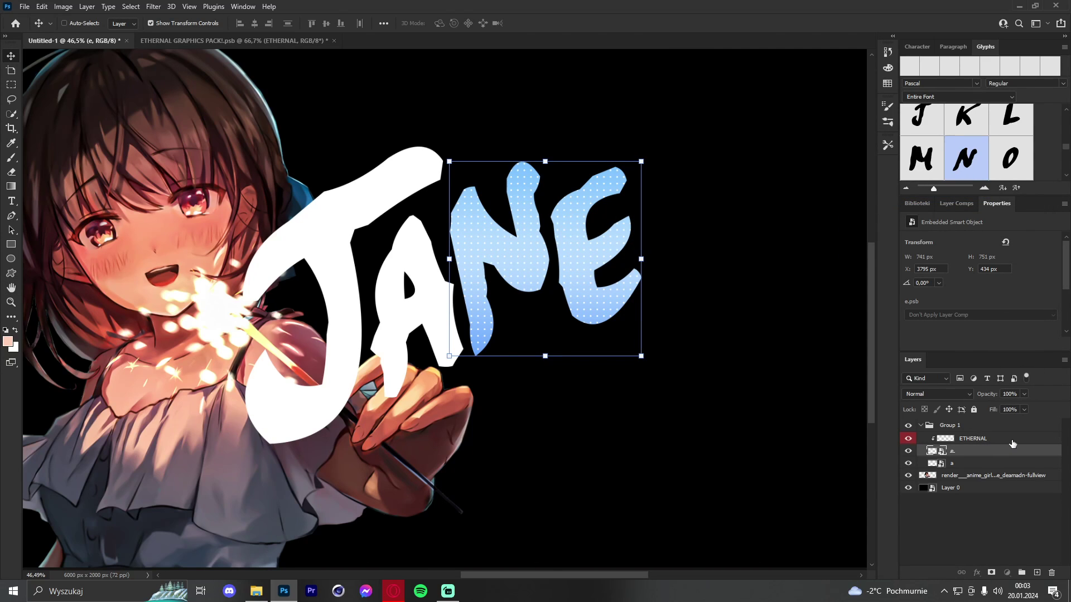
Set the clipped ETHERNAL halftone layer to Subtract and combine it with the "e" lettering layer into one smart object.
click(997, 439)
click(931, 393)
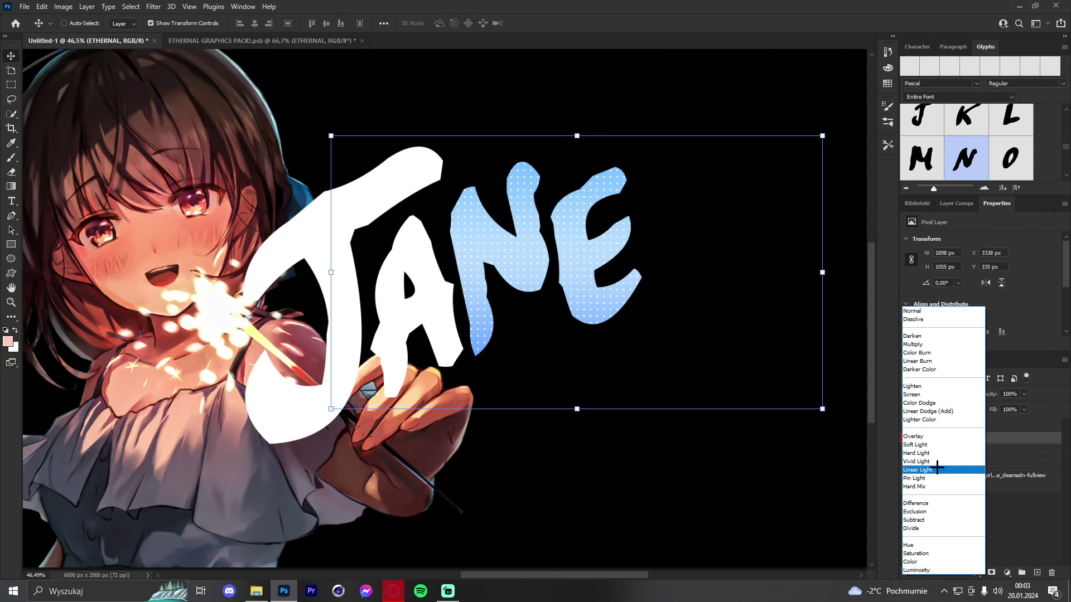
click(940, 520)
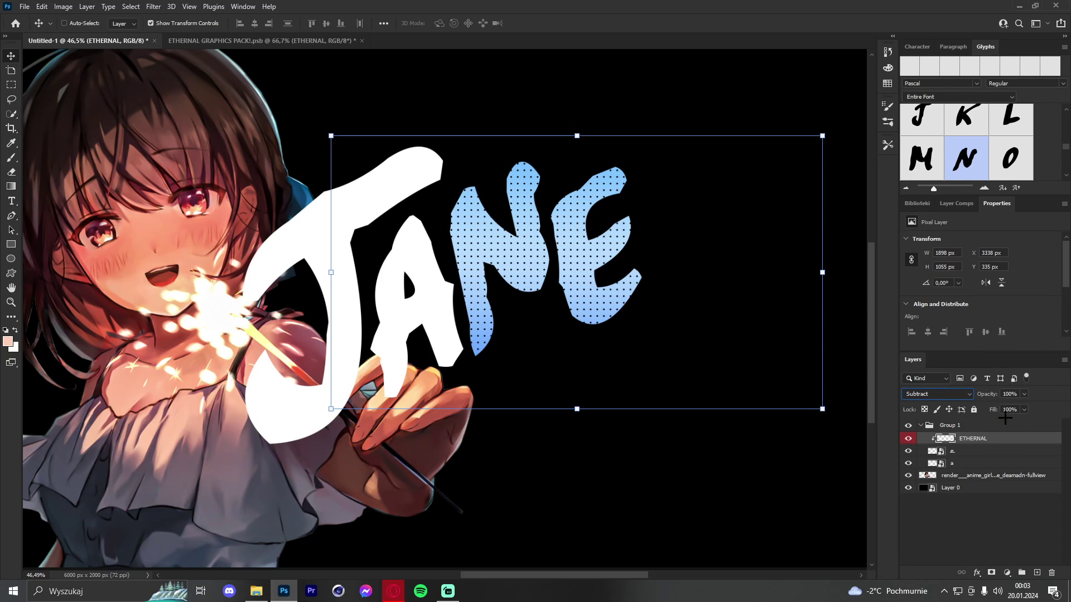
key(Caps_Lock)
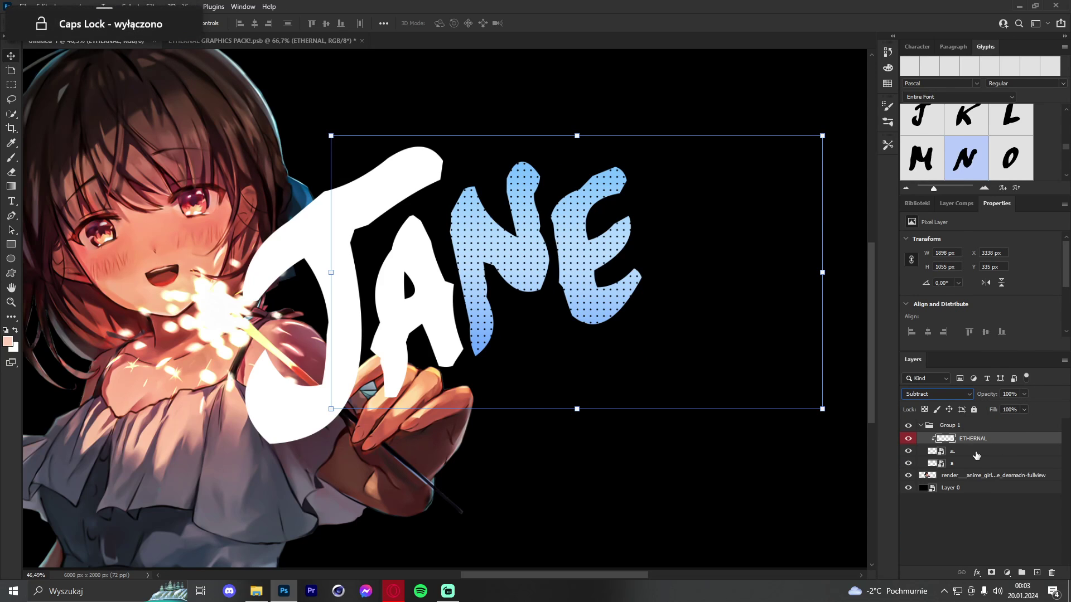
shift+click(977, 452)
right_click(978, 452)
click(892, 204)
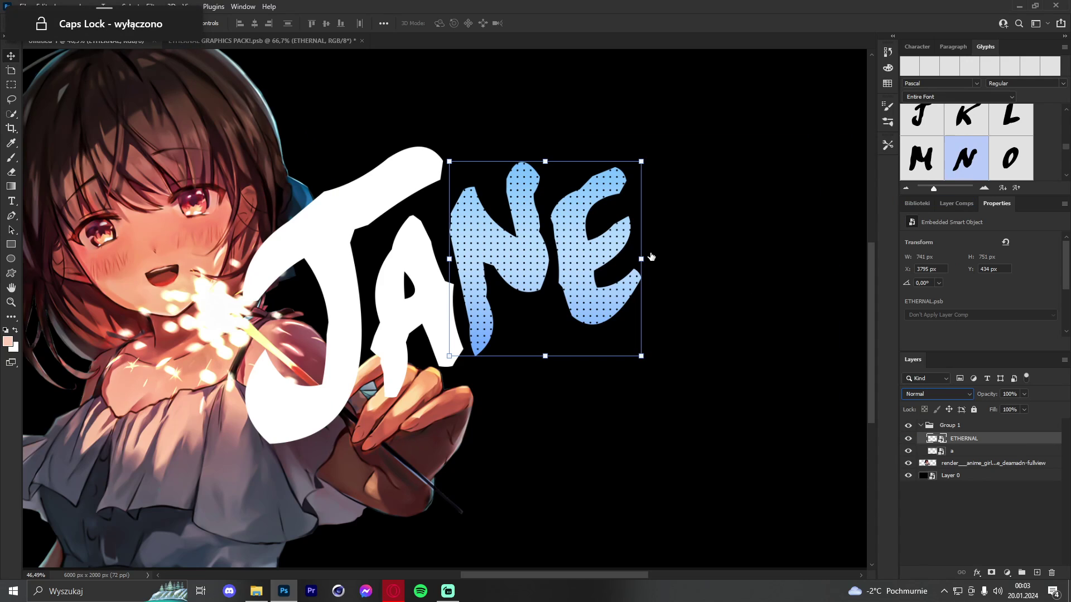
Give the combined "NE" lettering Inner Shadow, Bevel & Emboss, a blue 21 px outside Stroke and a white Overlay Inner Glow.
click(627, 332)
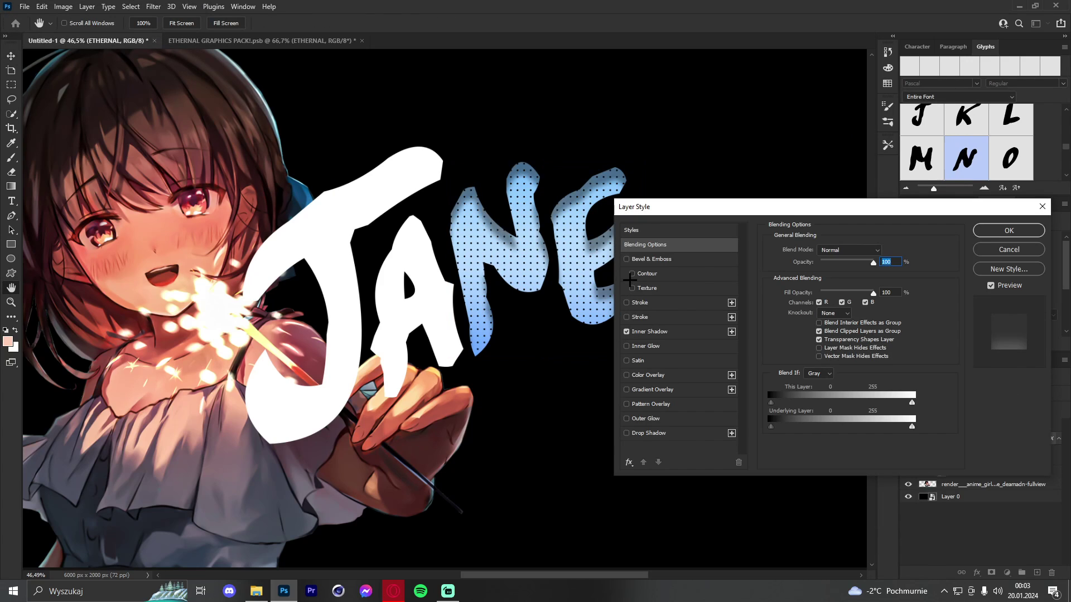
click(626, 259)
click(626, 317)
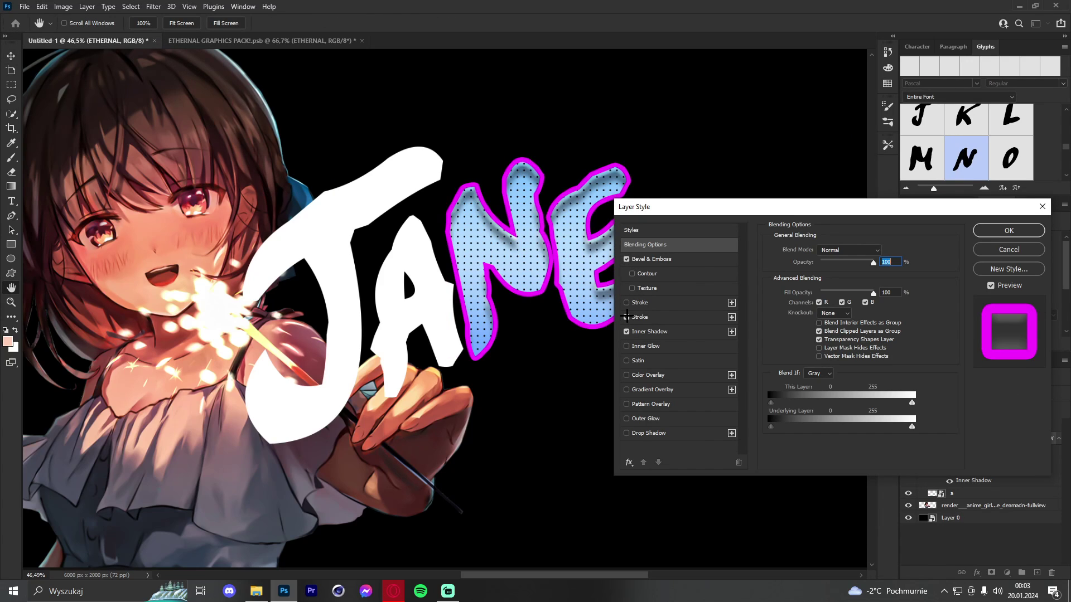
click(627, 317)
click(626, 302)
click(676, 305)
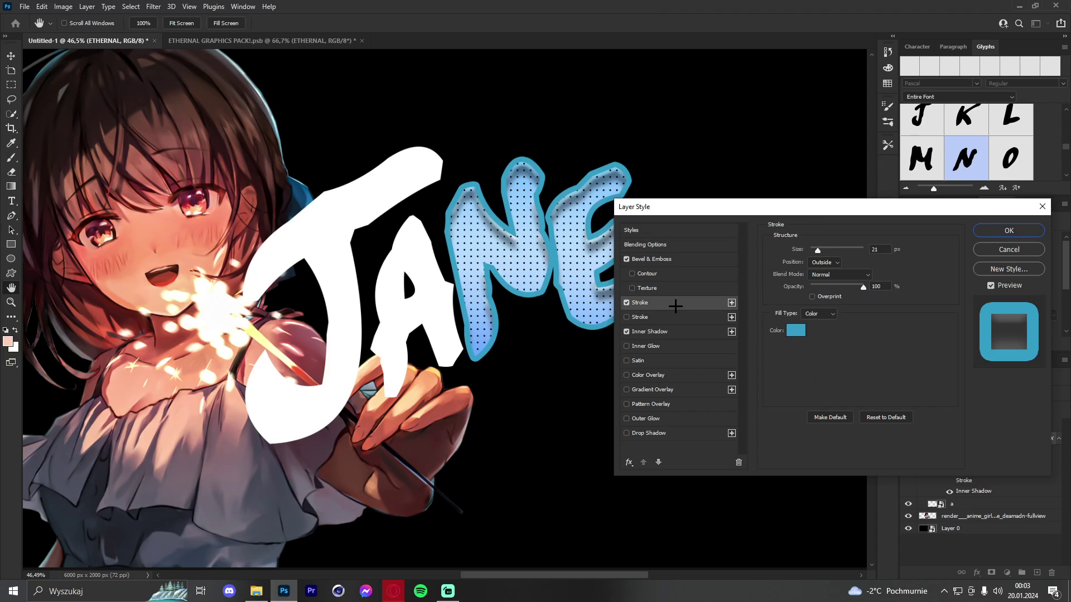
click(627, 347)
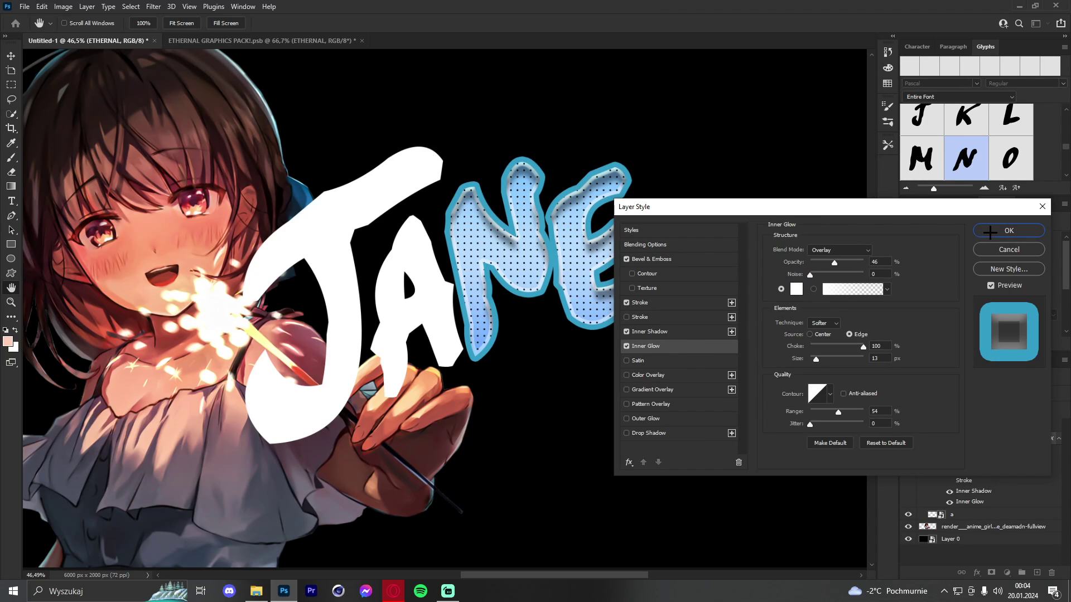
click(990, 231)
Place calming-anime-background-high-quality-free-photo.jpg from the recent files directly above Layer 0.
key(z)
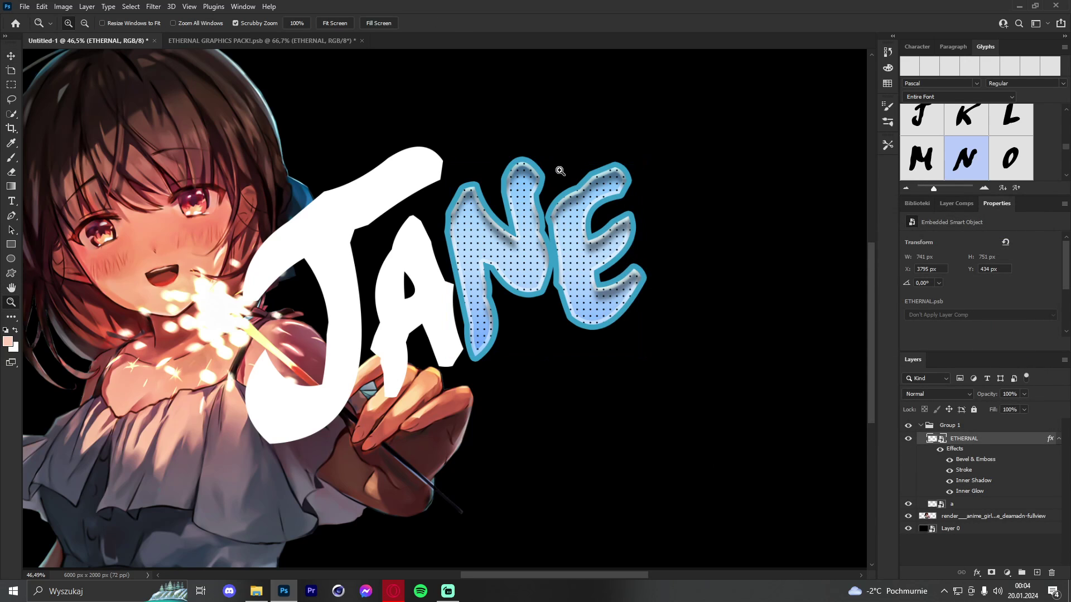
drag(561, 171, 595, 179)
drag(519, 161, 574, 148)
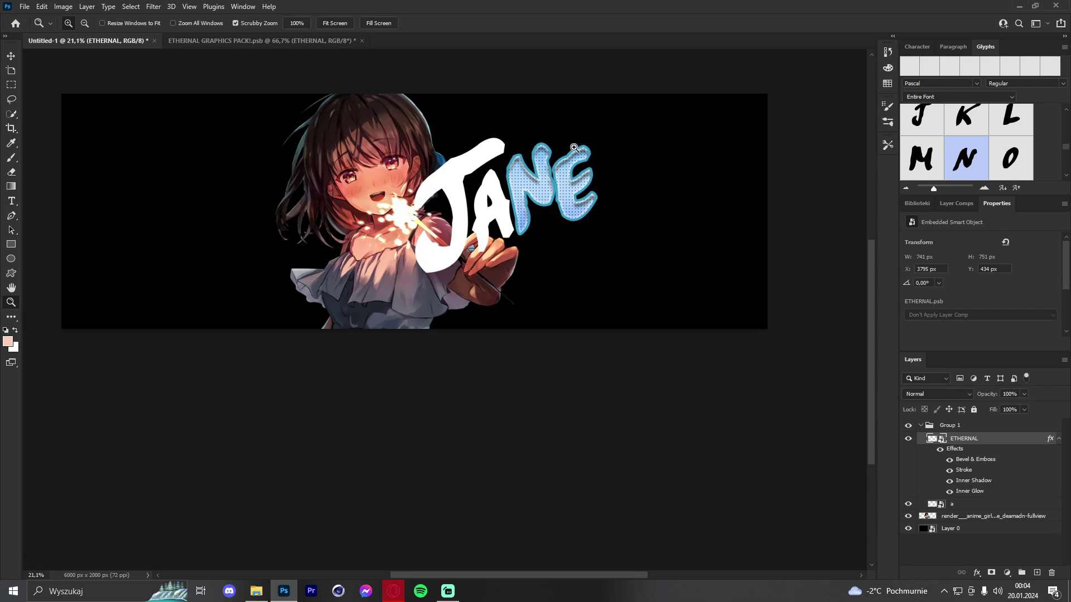
click(11, 56)
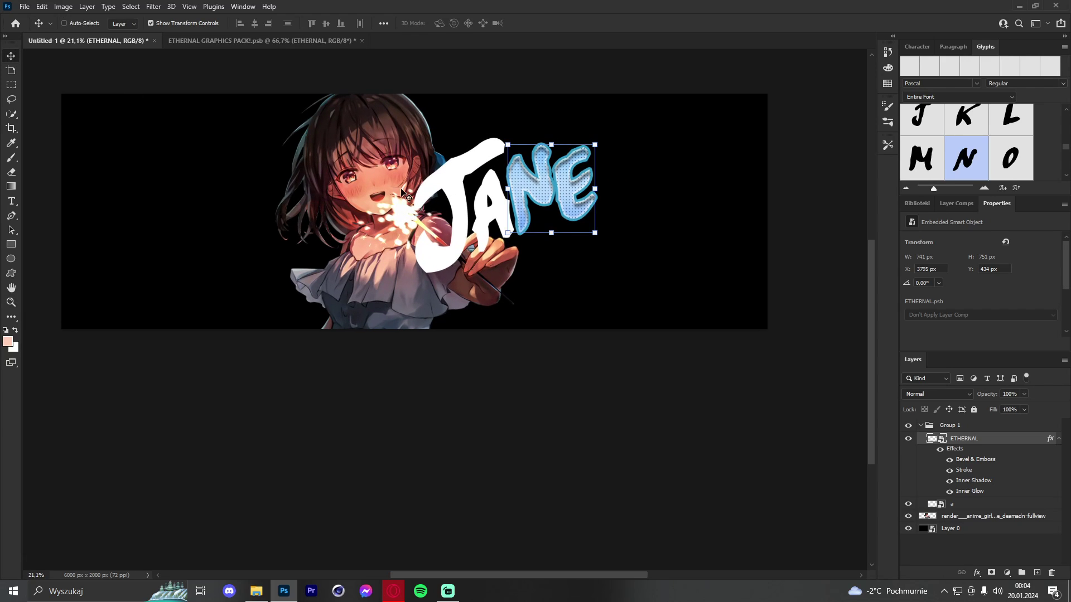
click(970, 531)
click(256, 591)
click(399, 277)
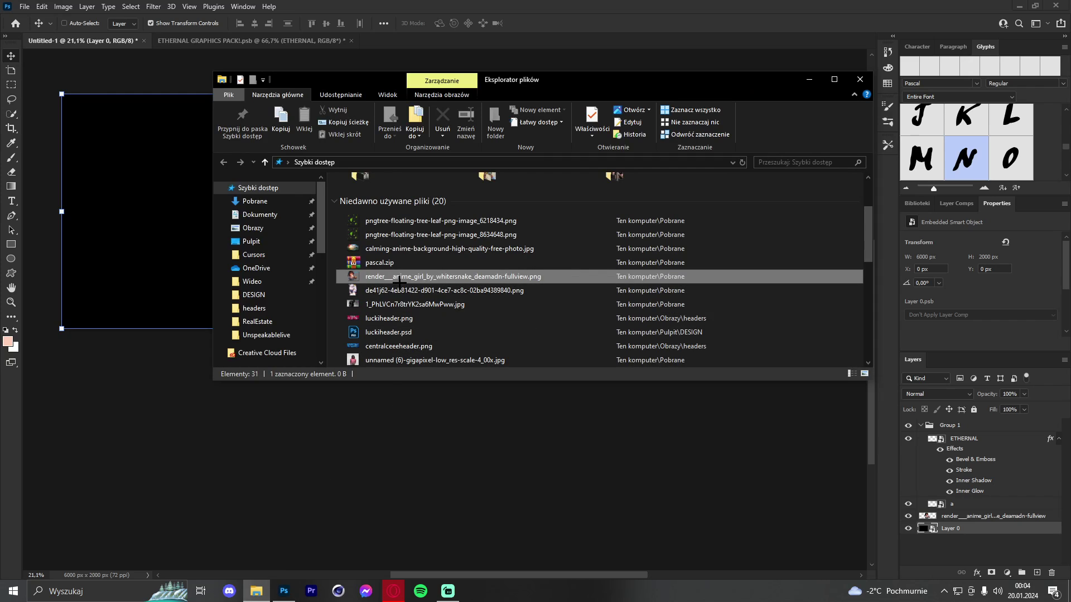
drag(399, 281, 167, 220)
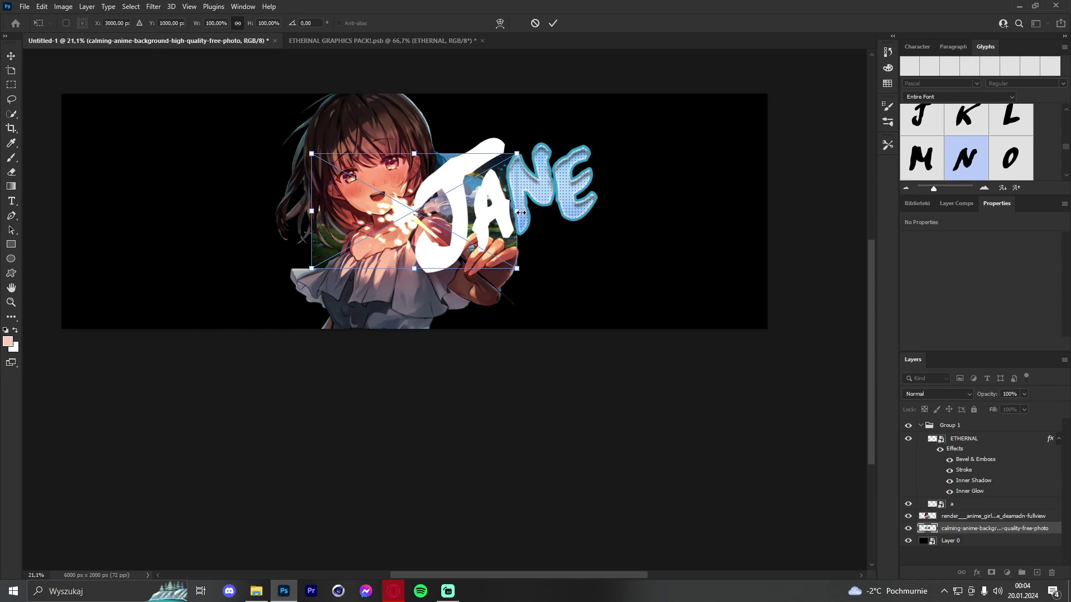
Scale the placed background to about 6000 px wide so it covers the banner, and shift it up to about Y -947 px.
drag(773, 232, 772, 232)
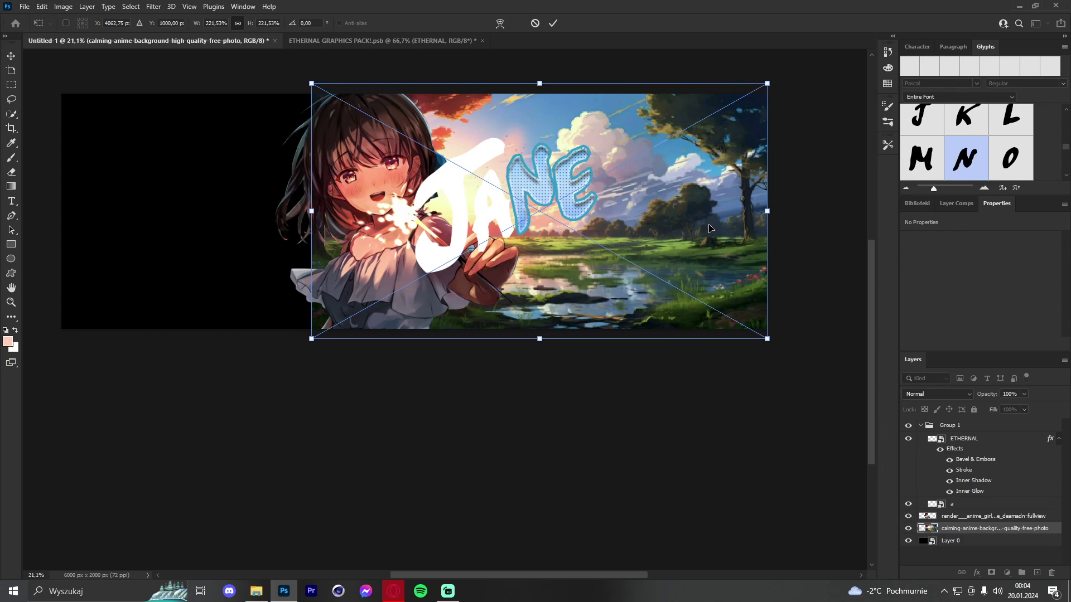
drag(318, 216, 62, 215)
click(554, 23)
drag(530, 154, 524, 128)
Apply Camera Raw to the background with Texture +47, Clarity +50 and Contrast +30, and convert it into a new smart object.
key(ctrl)
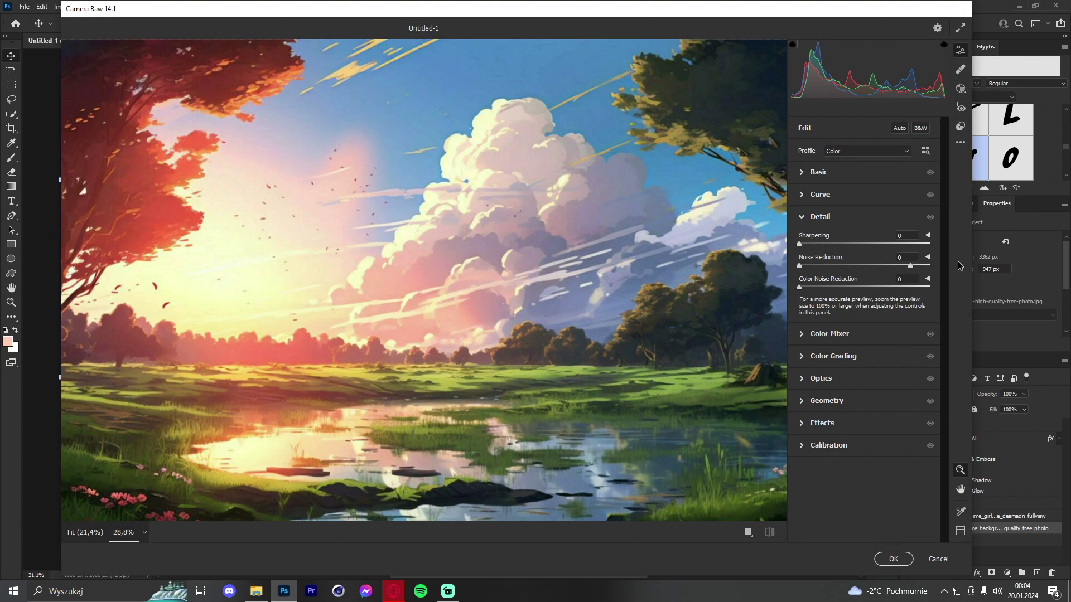
click(811, 174)
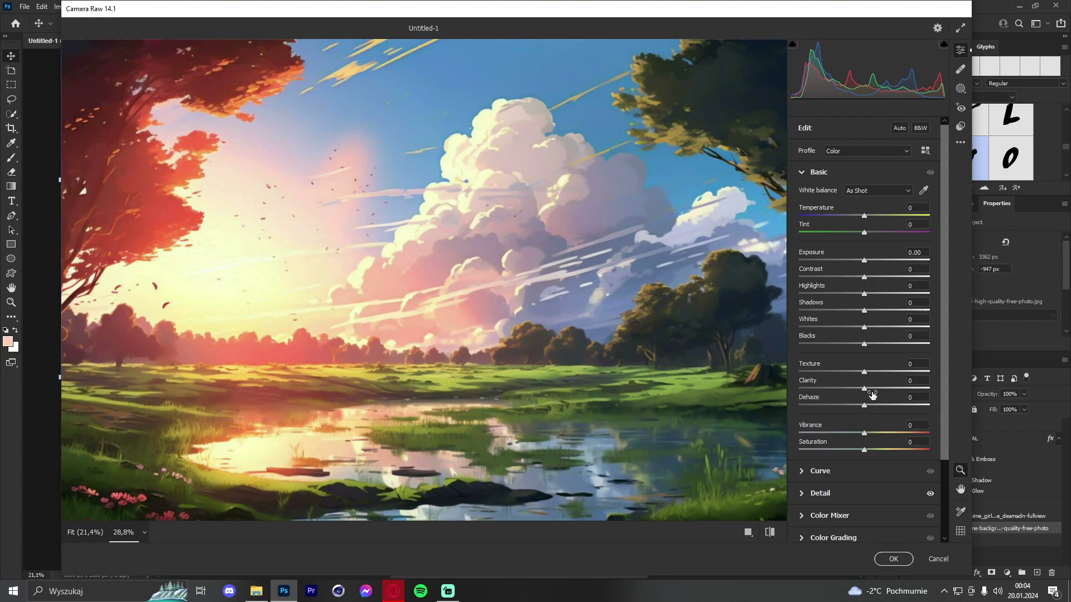
drag(865, 388, 895, 373)
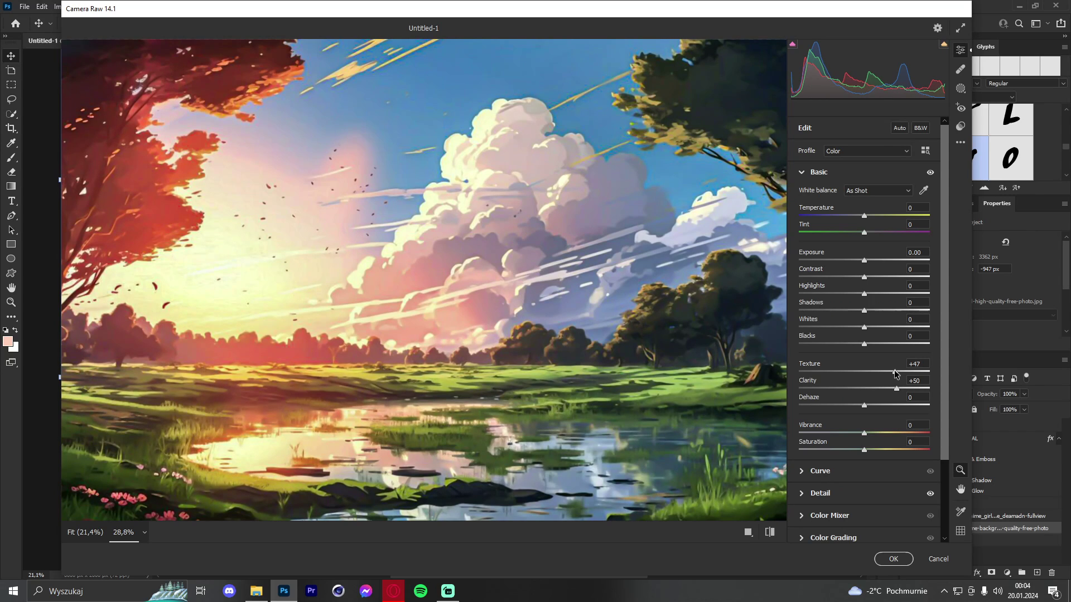
drag(863, 282, 884, 279)
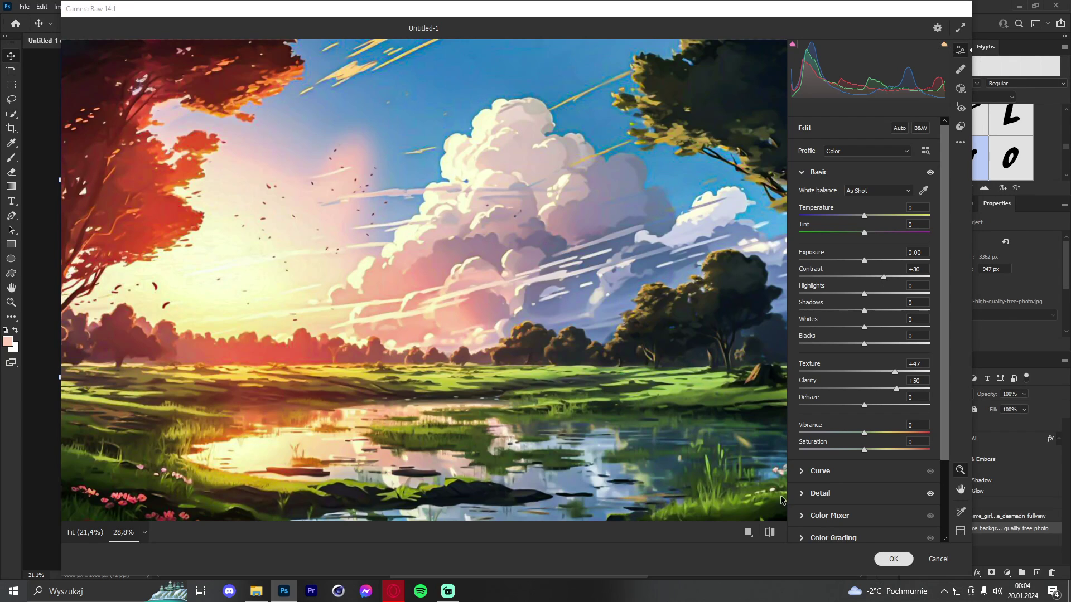
key(Return)
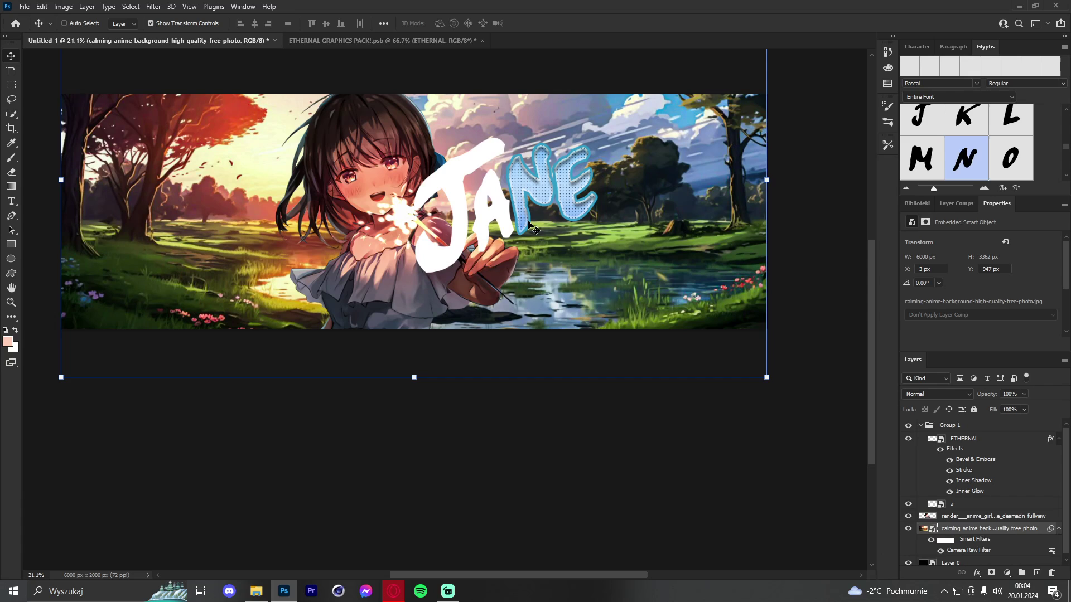
right_click(984, 528)
click(946, 149)
Apply a Gaussian Blur of 5 pixels to the background and convert the result into a new smart object.
click(153, 6)
mouse_move(167, 149)
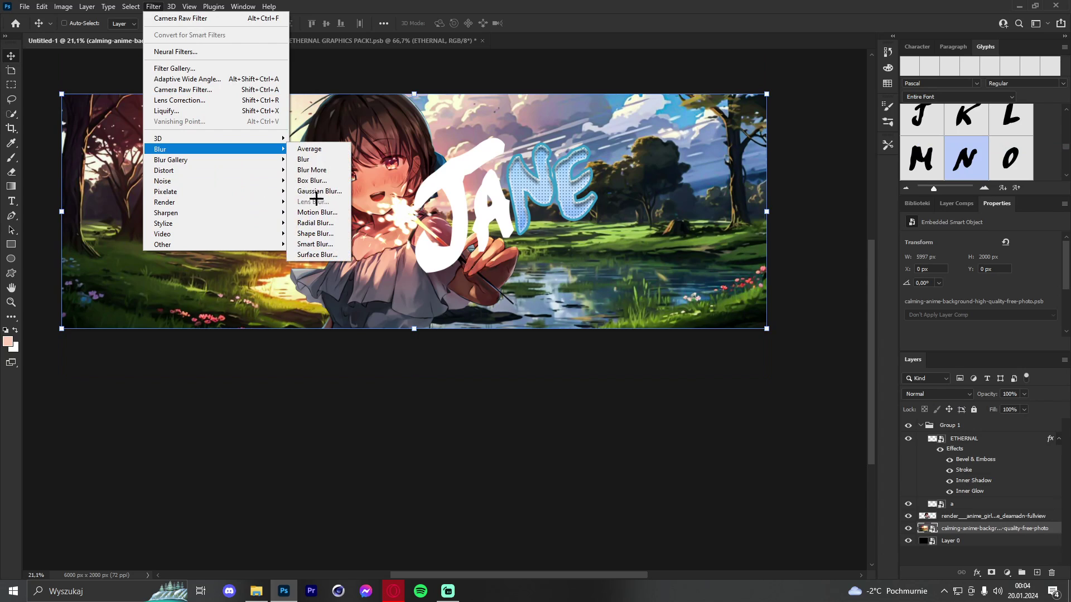
click(315, 199)
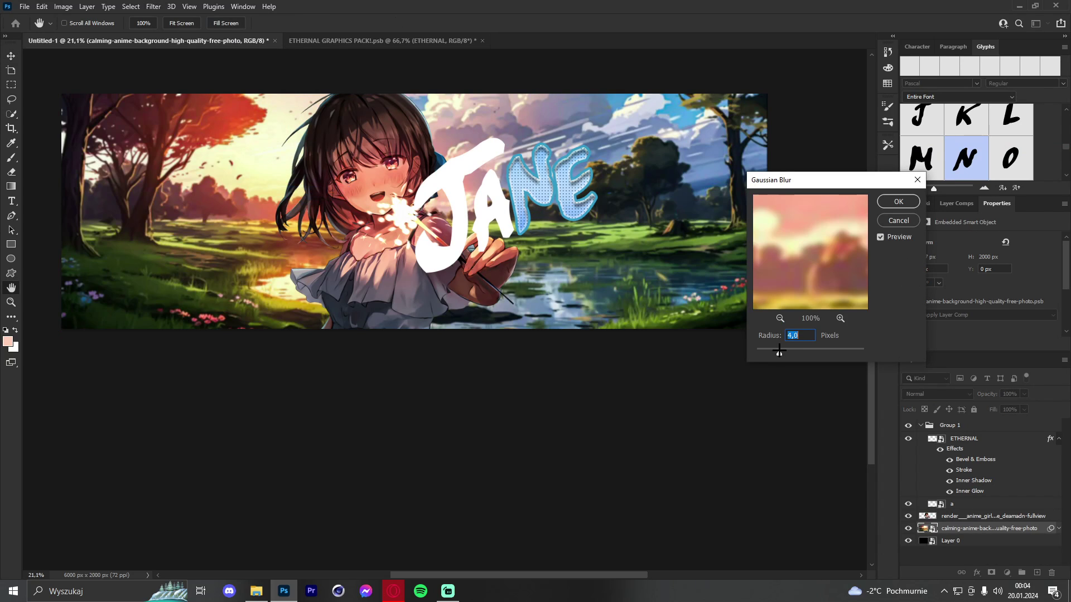
text(7)
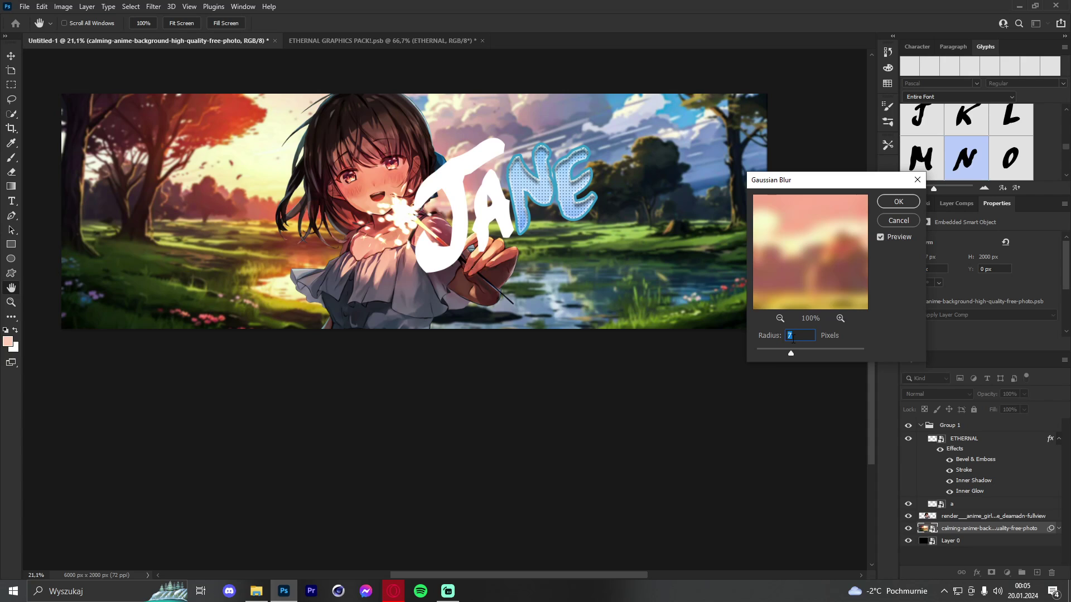
text(5)
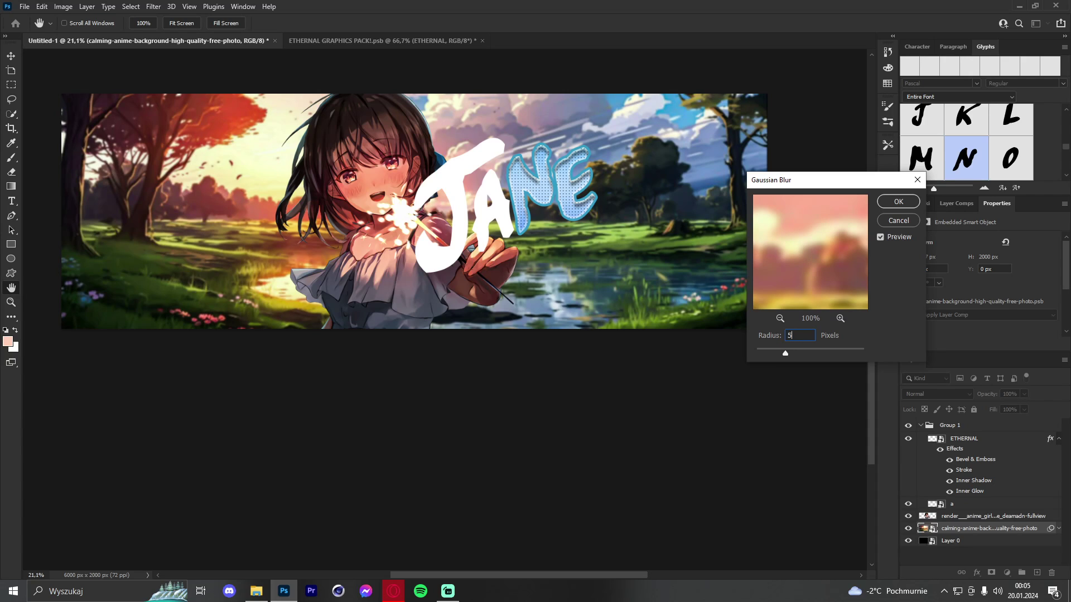
click(898, 201)
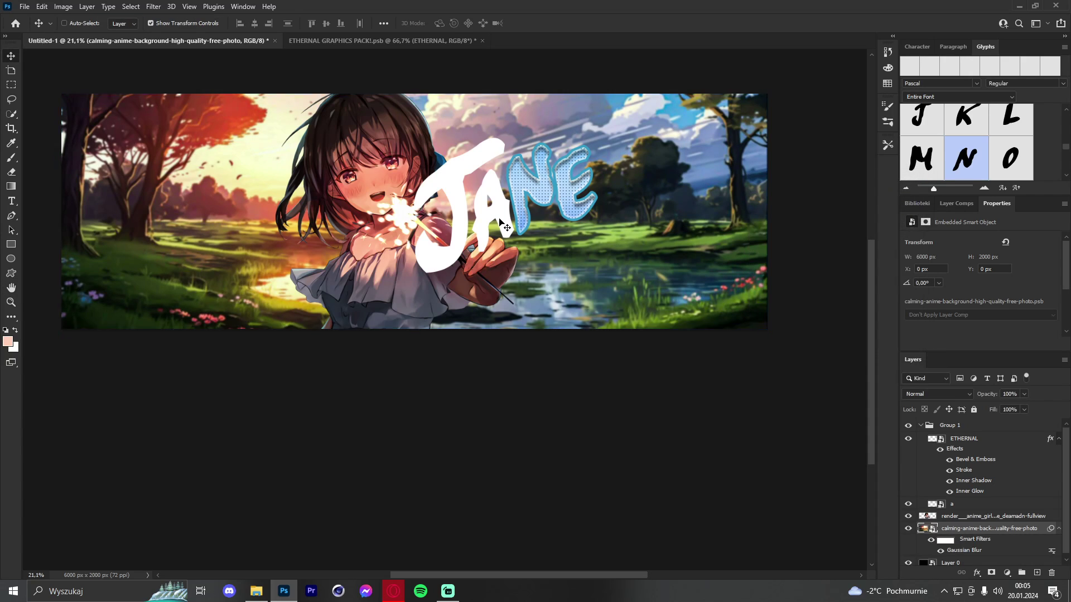
right_click(982, 530)
click(948, 156)
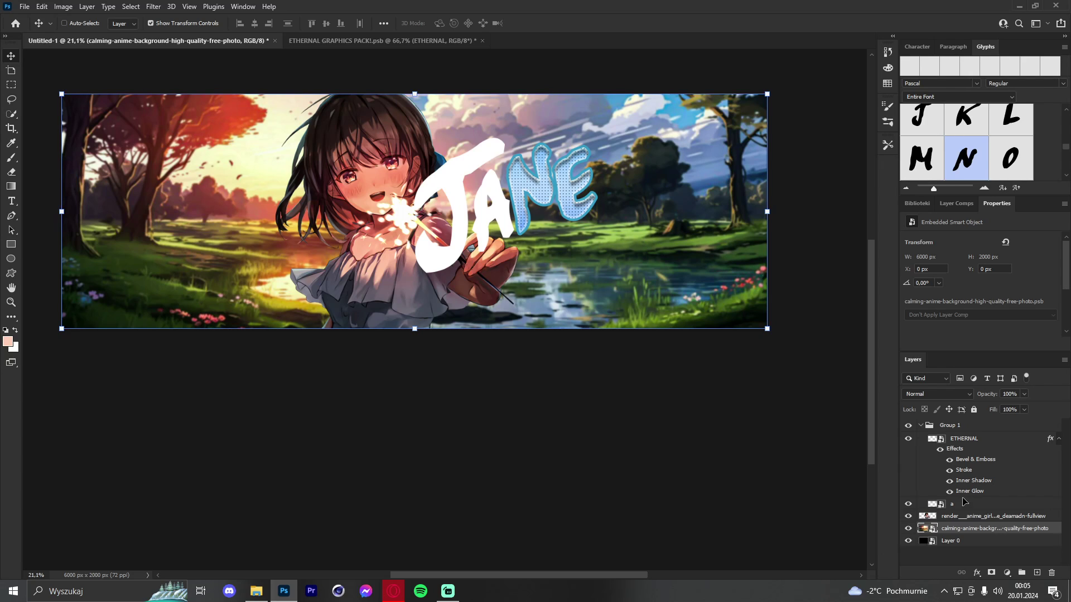
Paste a copy of the background layer above the girl render and clip it to the render.
click(975, 518)
key(ctrl+v)
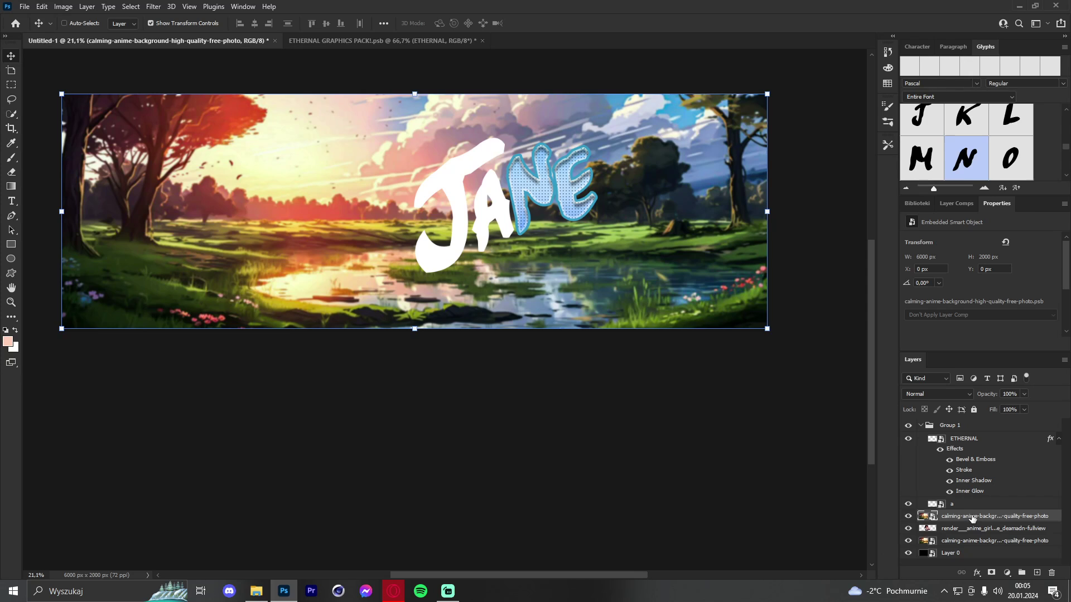
right_click(972, 519)
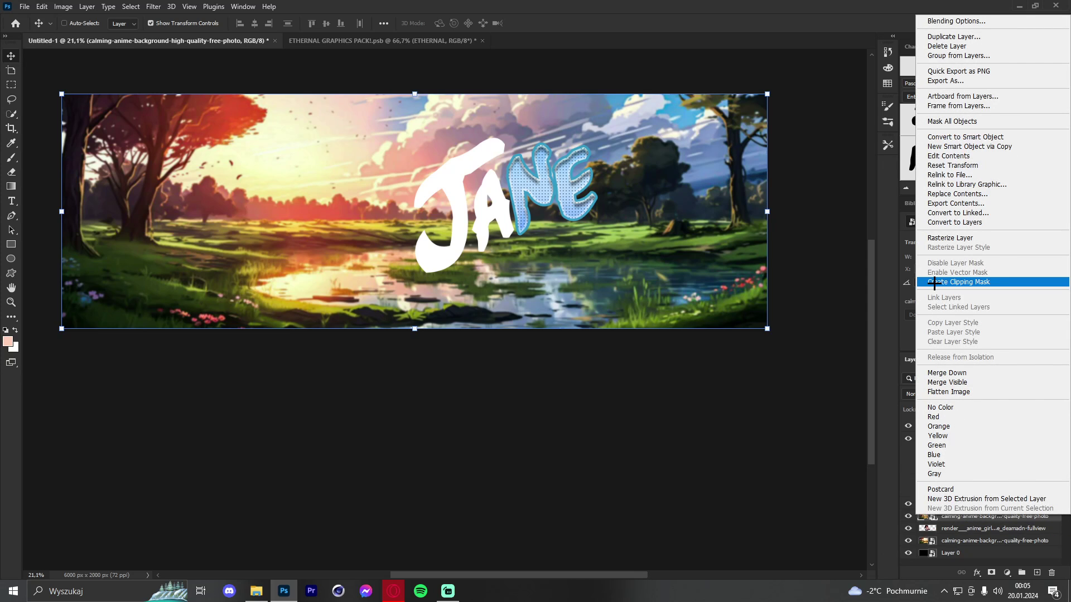
click(931, 281)
Apply a Gaussian Blur of 45.6 pixels to the background copy clipped to the girl render.
click(153, 6)
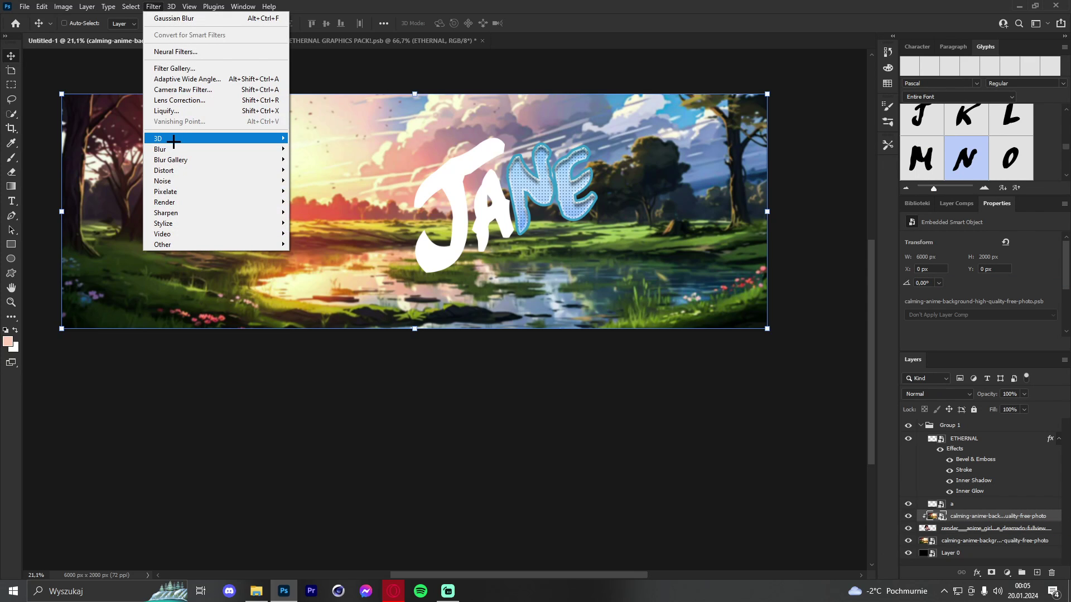
mouse_move(170, 149)
click(319, 191)
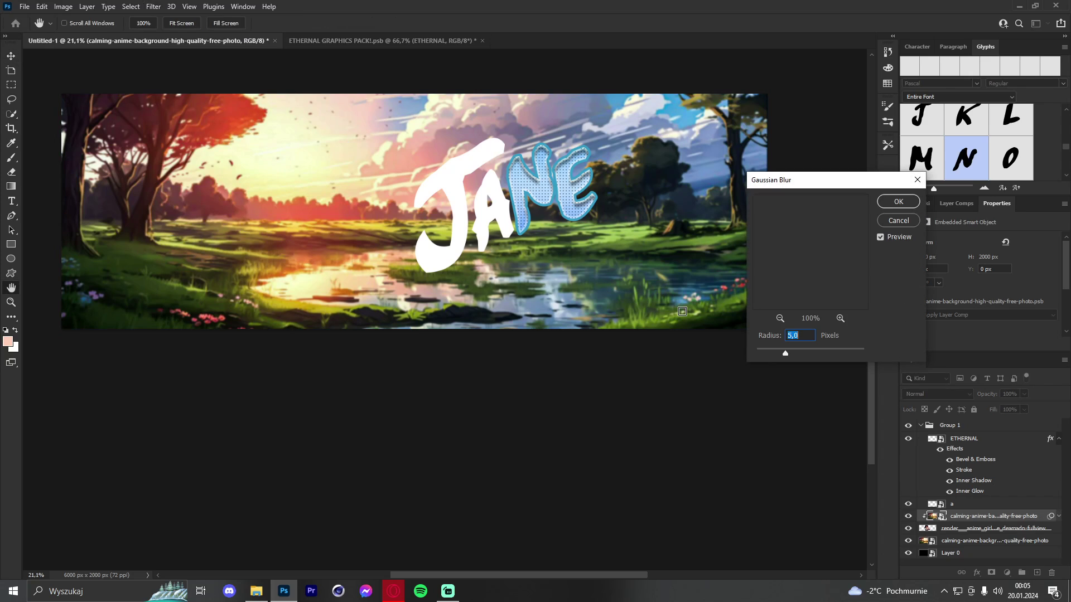
drag(764, 353, 814, 353)
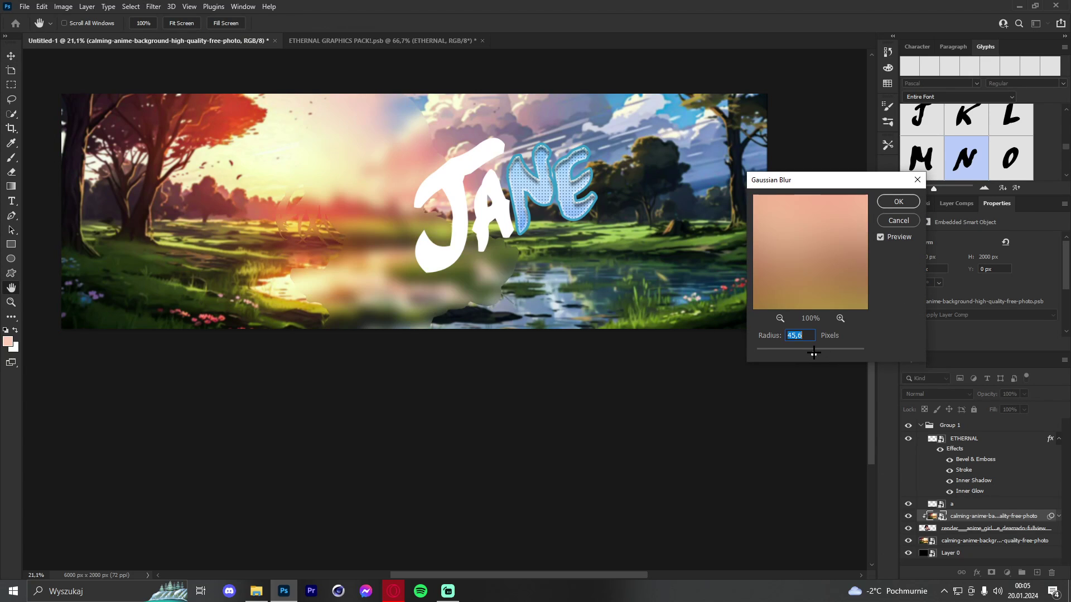
click(898, 201)
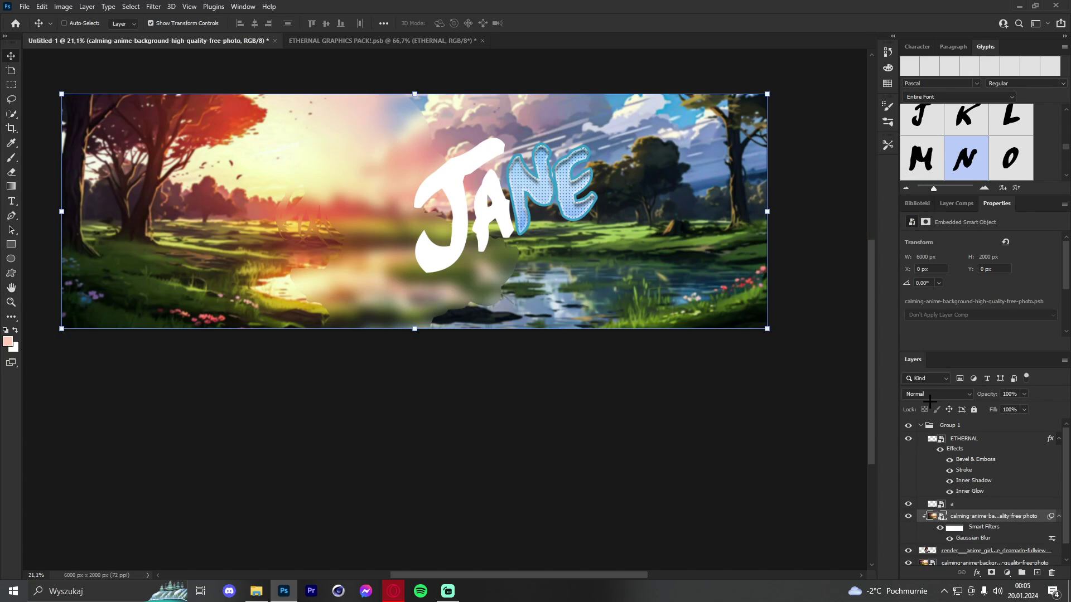
Set the blurred background copy clipped to the girl render to Soft Light blending at 64% opacity.
click(926, 394)
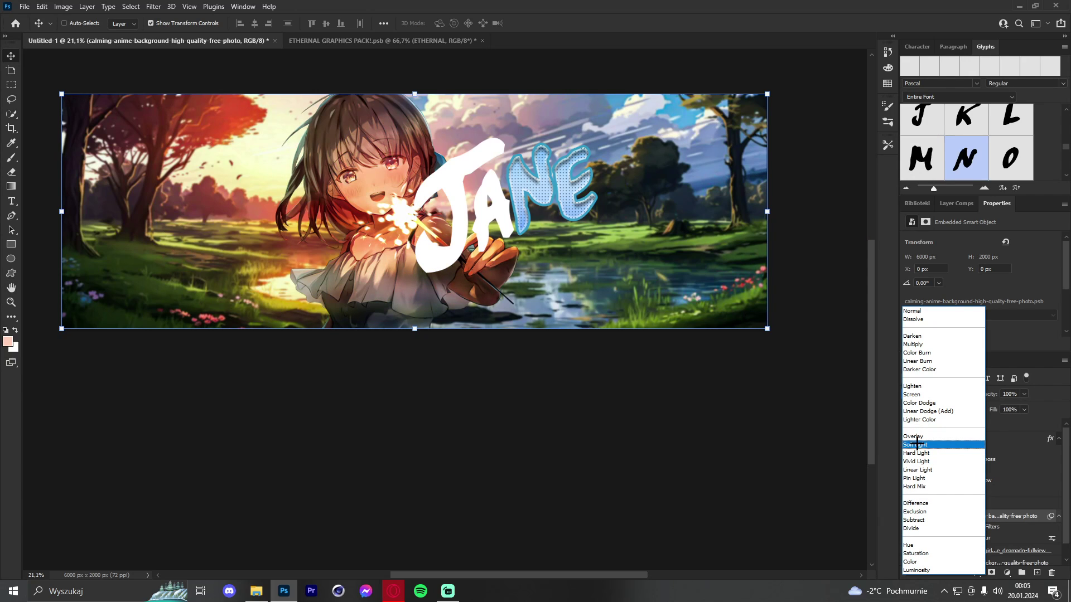
click(939, 445)
click(1022, 394)
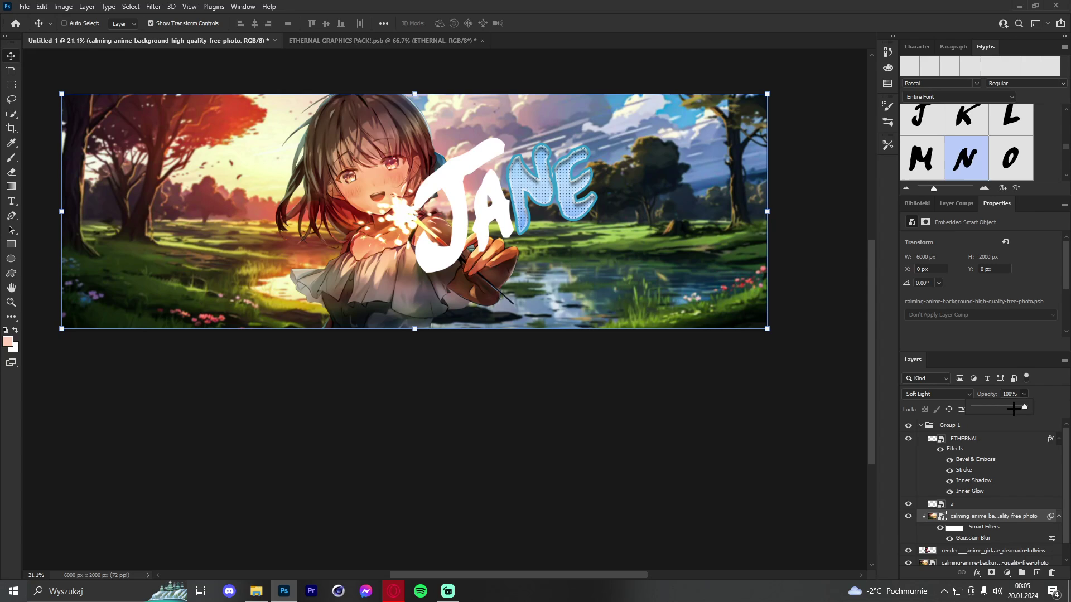
drag(1026, 406, 1008, 409)
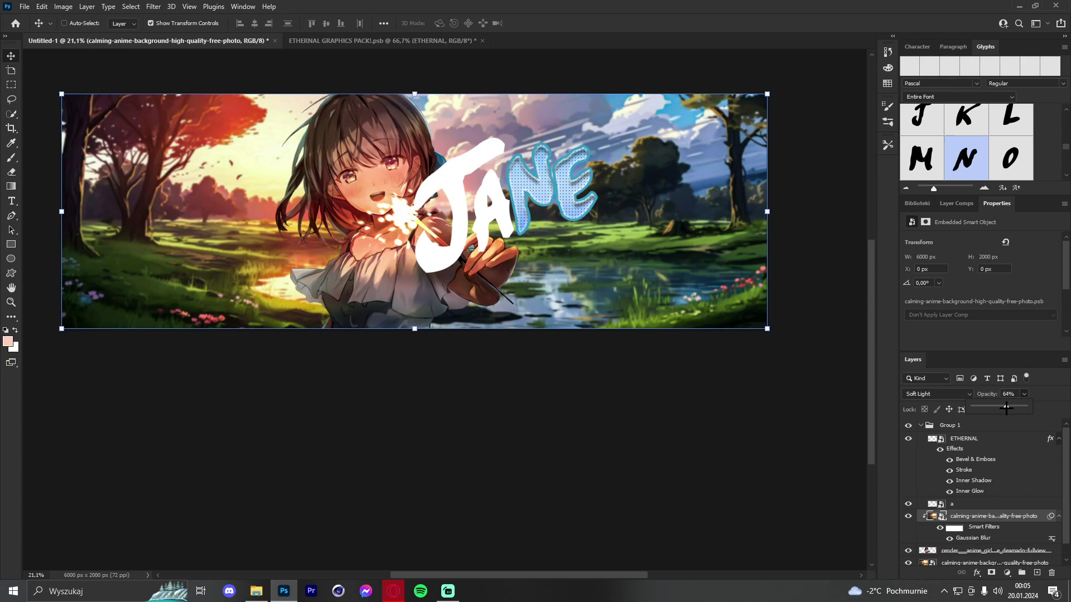
click(632, 255)
Add a black Drop Shadow to the lettering group with opacity 47%, angle 90°, distance 42 px and size 62 px.
click(967, 427)
click(921, 426)
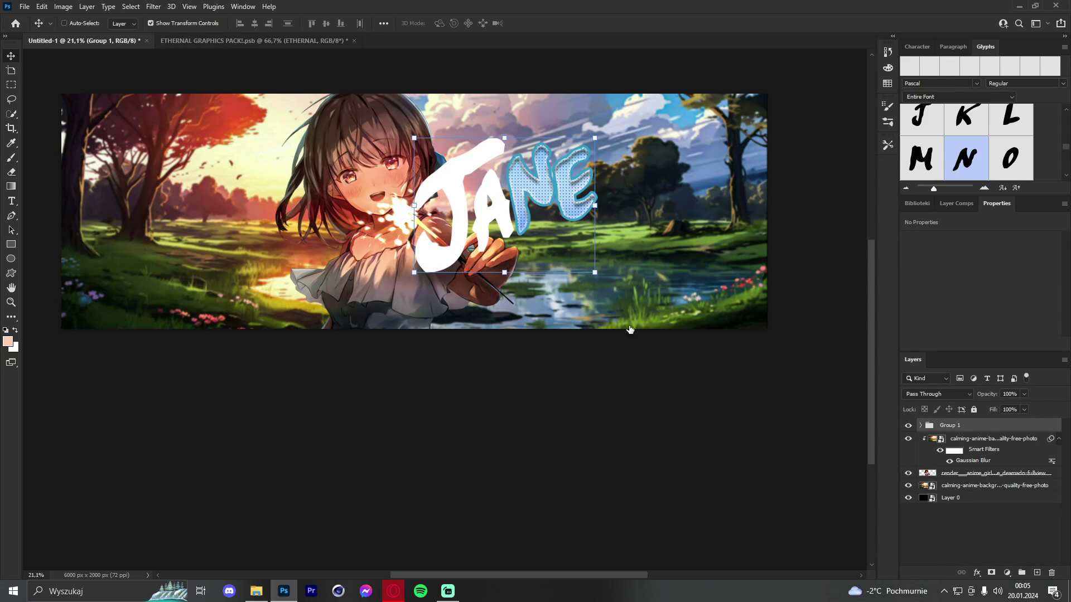
click(649, 434)
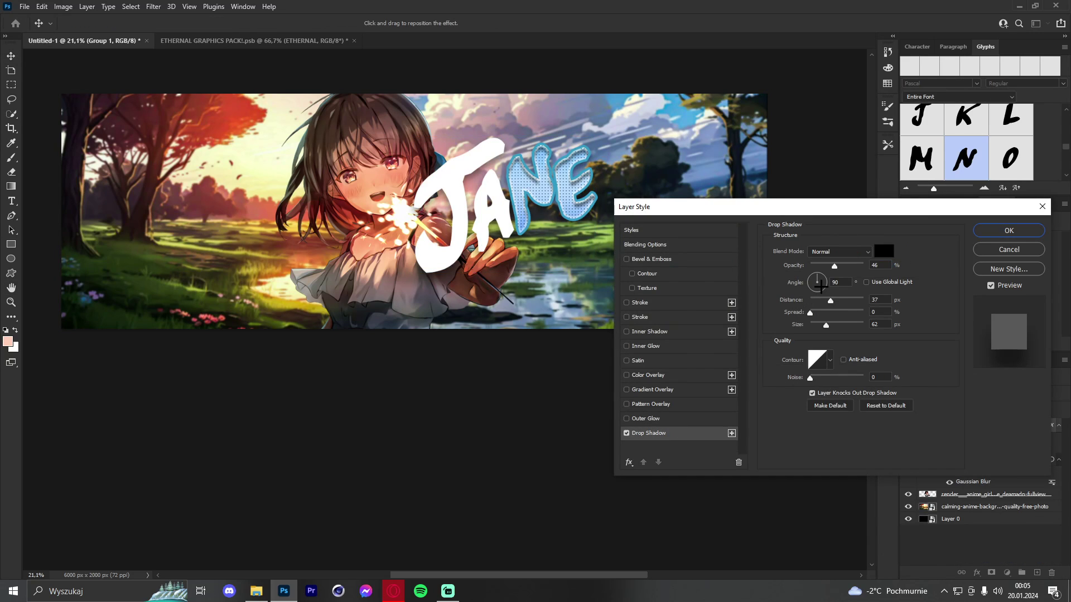
click(833, 301)
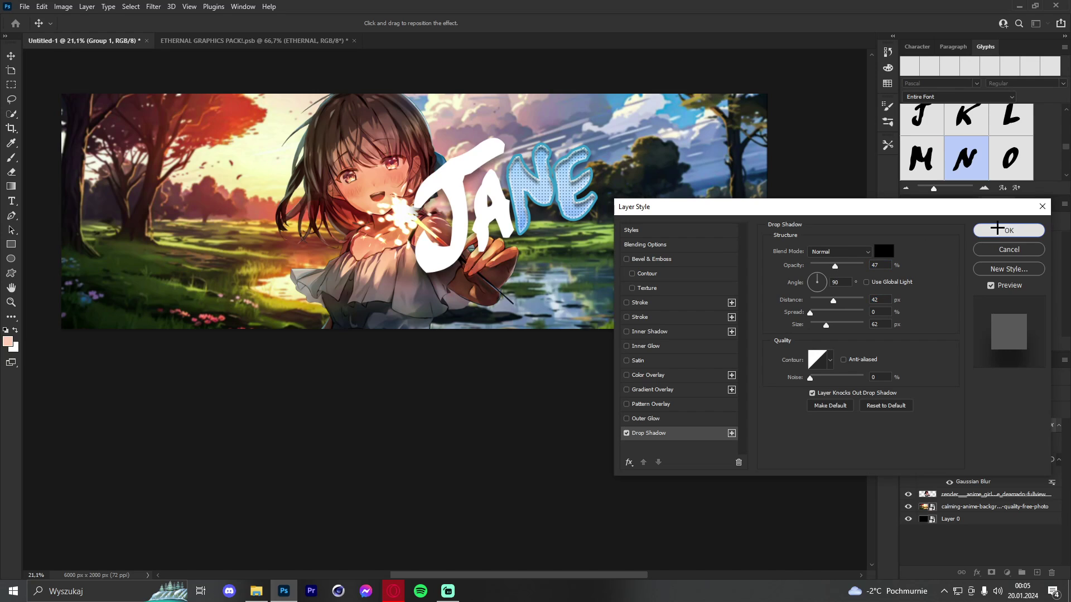
click(1011, 230)
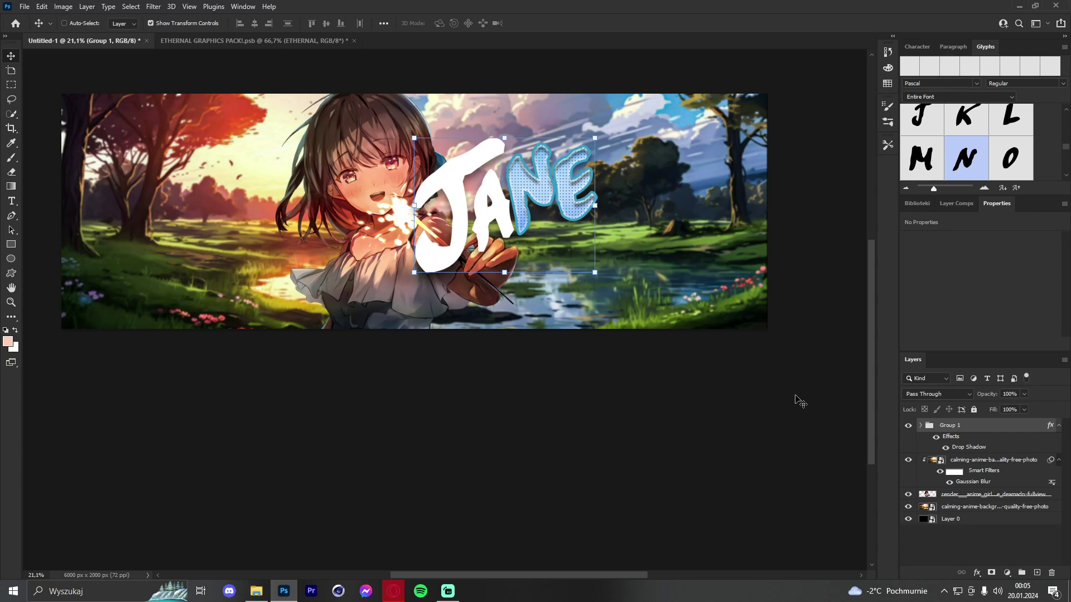
Place pngtree-floating-tree-leaf-png-image_6218434.png, rotate it about 11°, and position its layer beneath the girl render with the large leaf behind her hair.
click(256, 591)
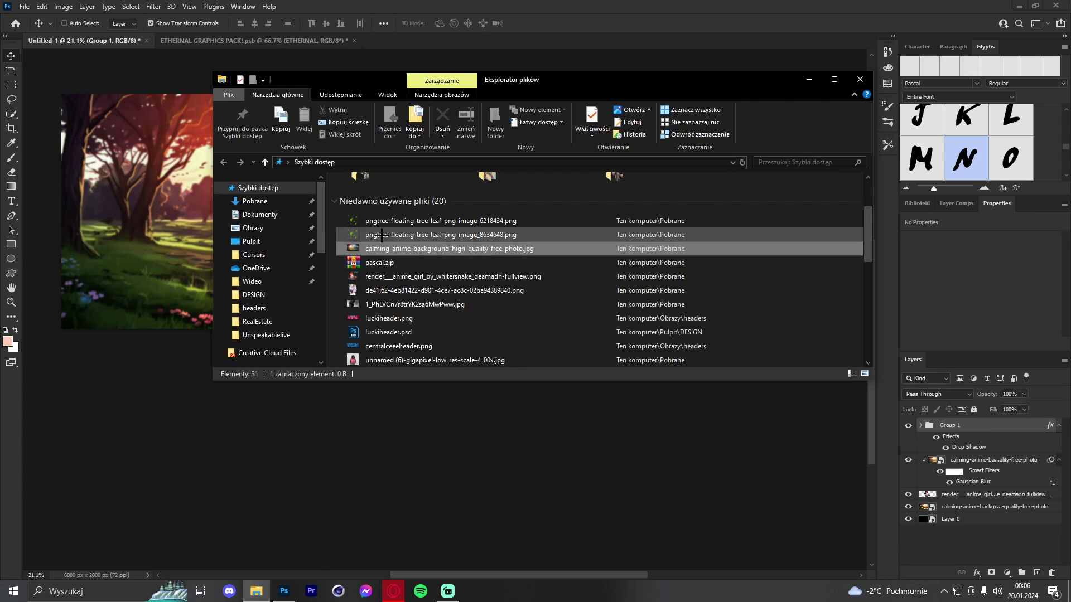
drag(380, 221, 152, 221)
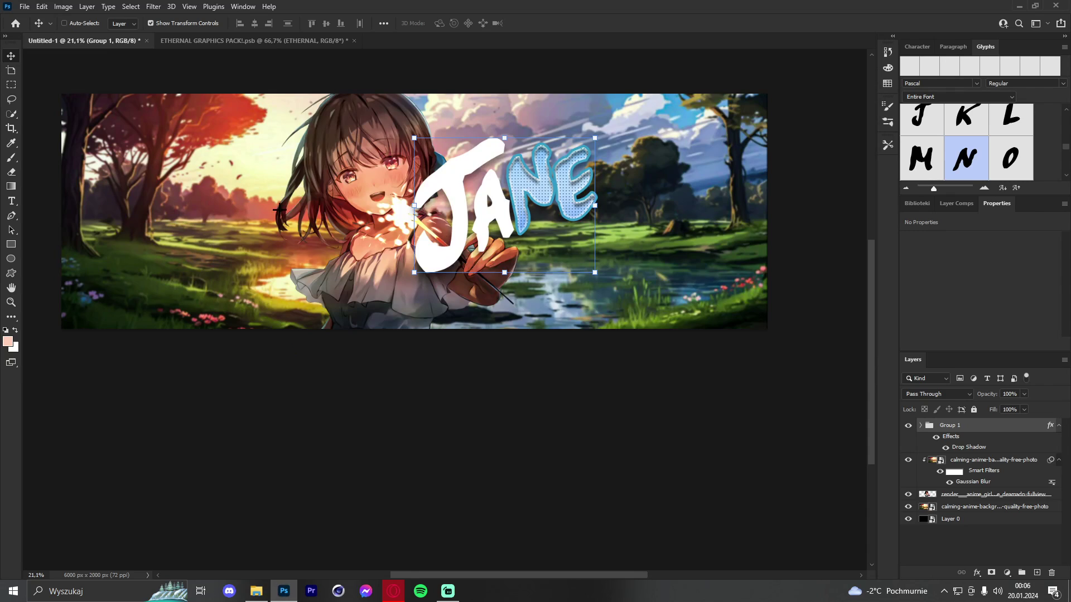
drag(438, 211, 717, 234)
drag(647, 245, 470, 245)
drag(540, 211, 550, 207)
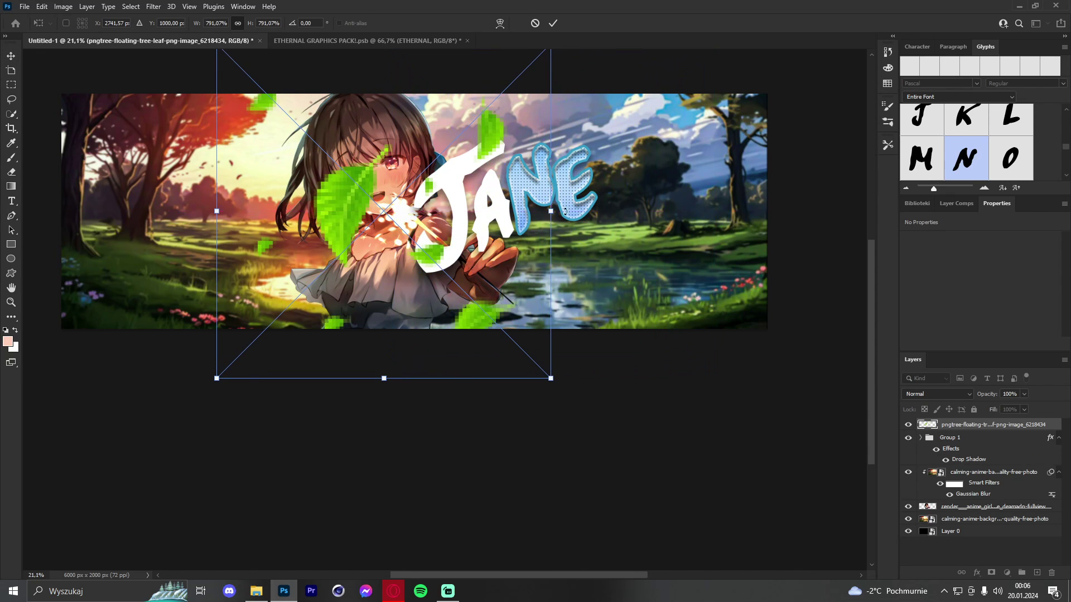
drag(649, 206, 644, 257)
click(552, 24)
drag(979, 422, 980, 512)
drag(430, 268, 360, 290)
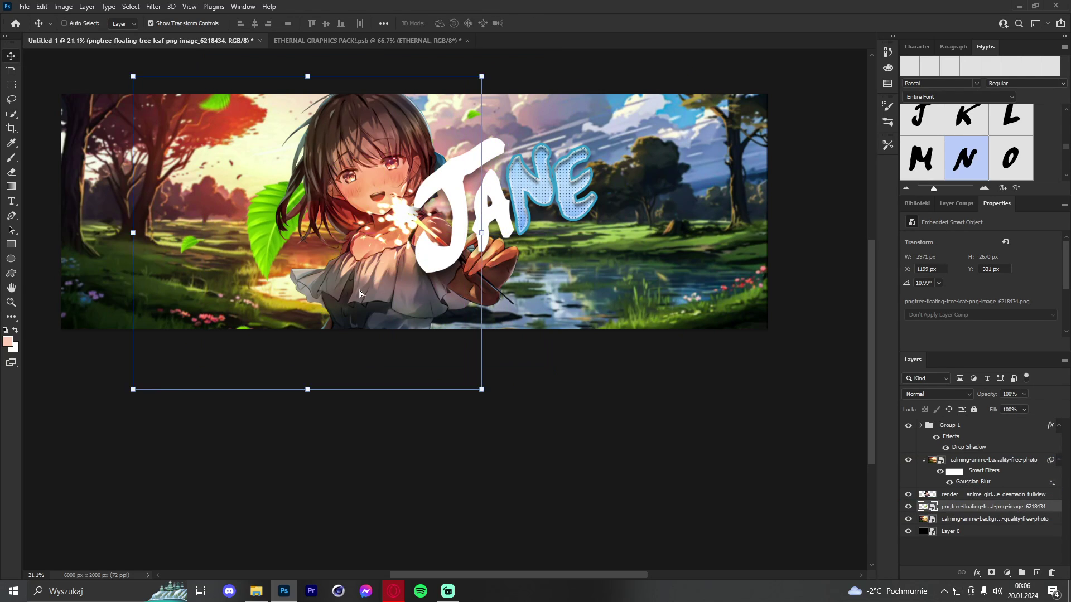
Apply a Gaussian Blur of 5.2 pixels to the leaf layer.
click(154, 6)
click(319, 191)
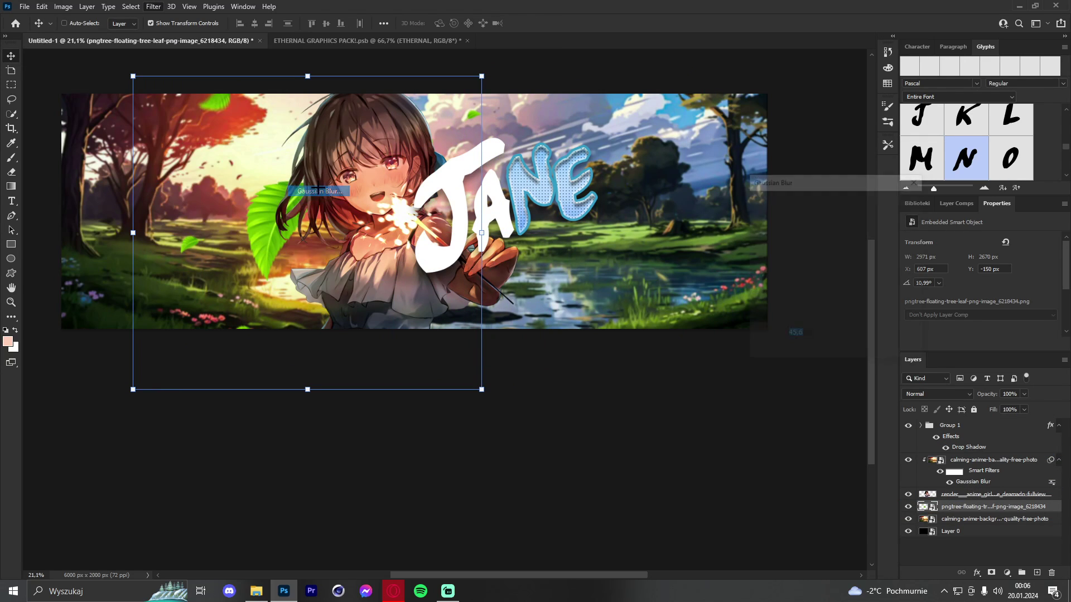
drag(778, 349, 782, 351)
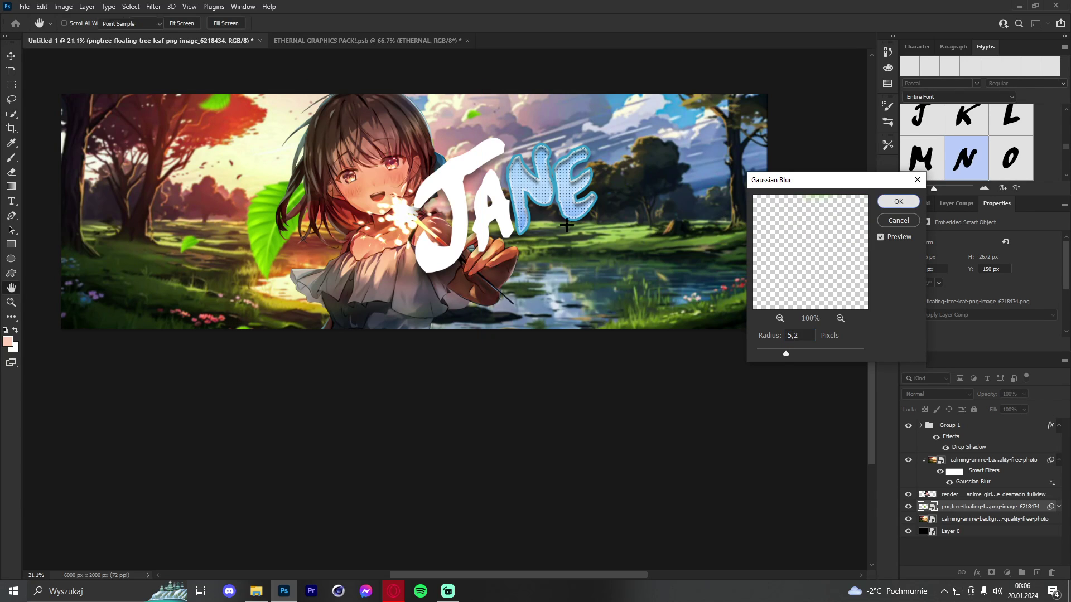
click(898, 202)
Duplicate the blurred leaves onto the banner's right half, and rasterize the copy to erase its large leaf below the blue letters.
mouse_move(451, 229)
mouse_down()
mouse_move(731, 237)
mouse_move(716, 237)
mouse_up()
click(11, 172)
click(580, 219)
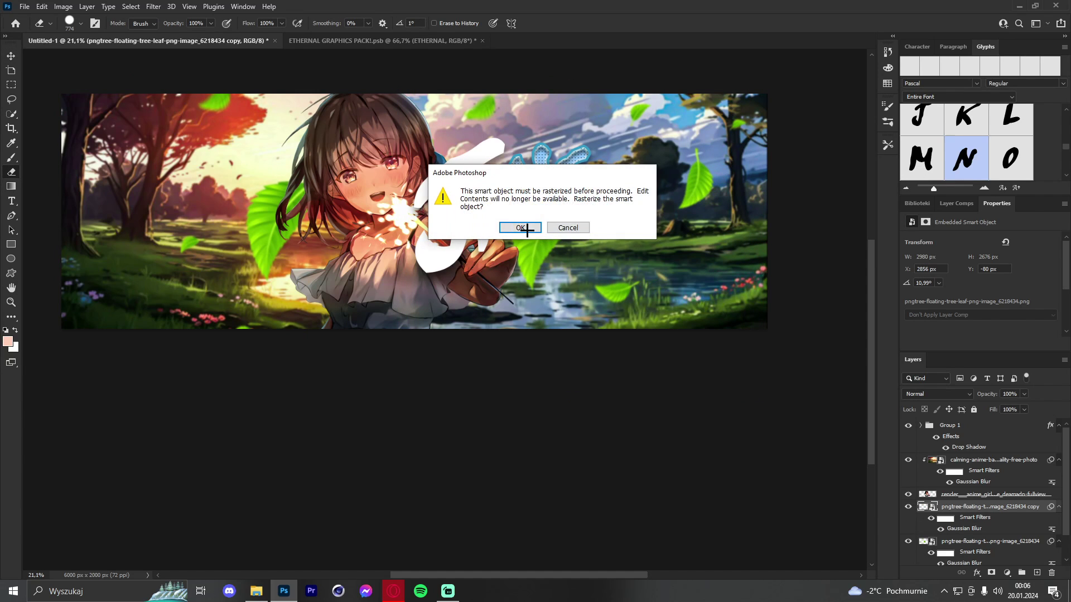
click(521, 227)
right_click(529, 265)
key(Escape)
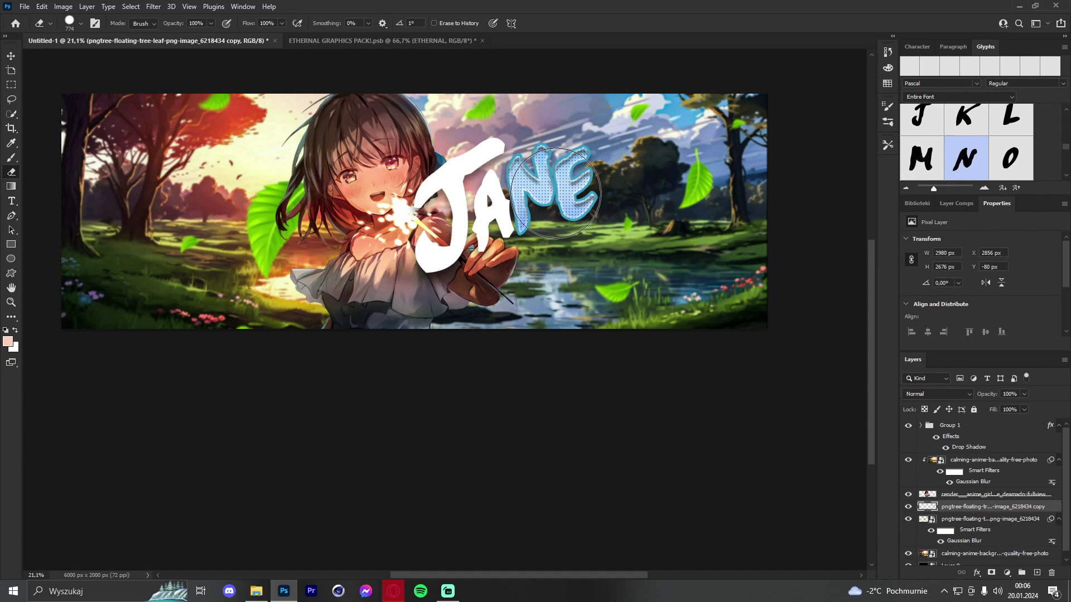
click(11, 56)
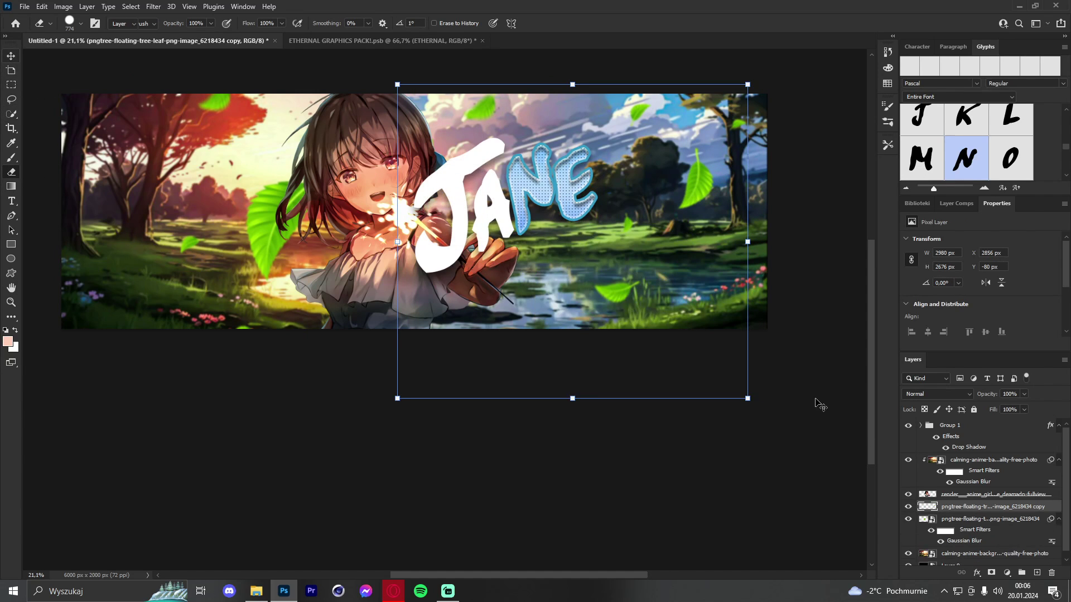
Nudge the original leaves slightly right and add a copy above the lettering group, enlarged to about 1336% and placed lower.
click(963, 520)
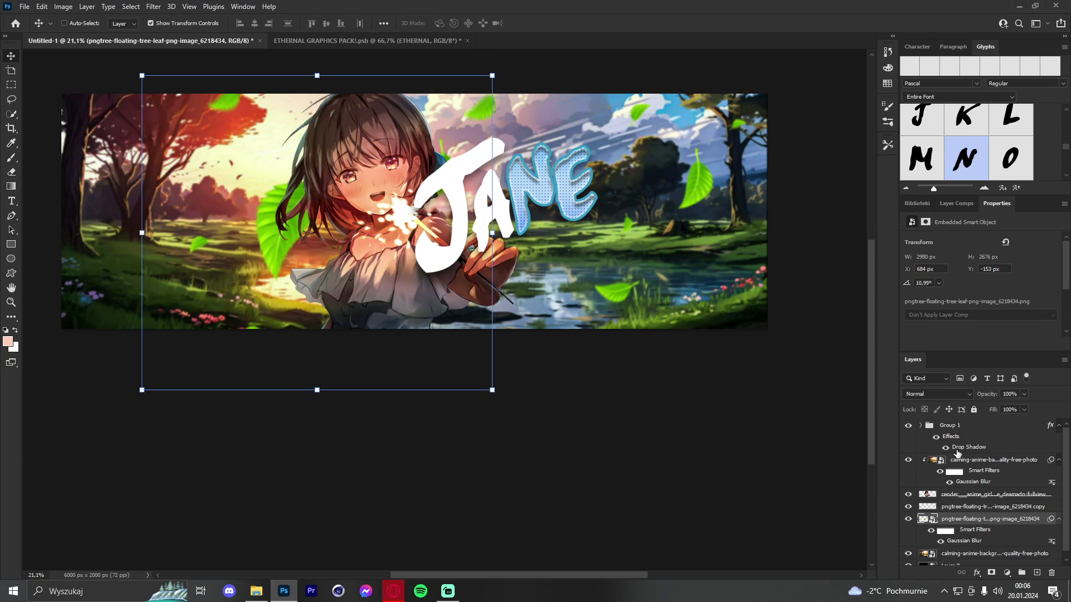
click(965, 431)
key(ctrl+v)
drag(589, 252, 759, 251)
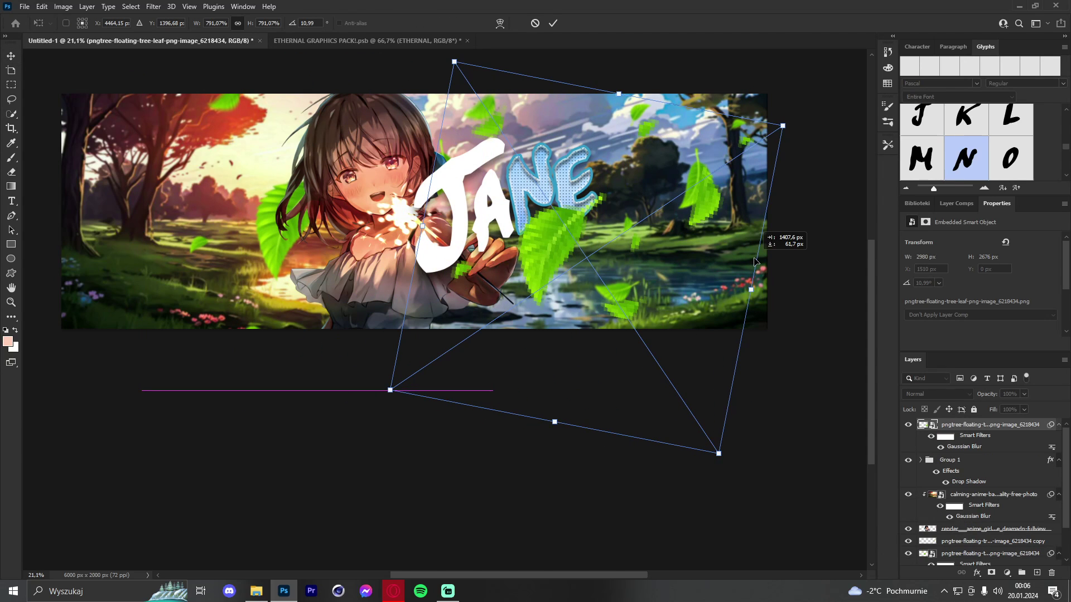
drag(750, 289, 686, 328)
drag(521, 315, 466, 414)
click(552, 22)
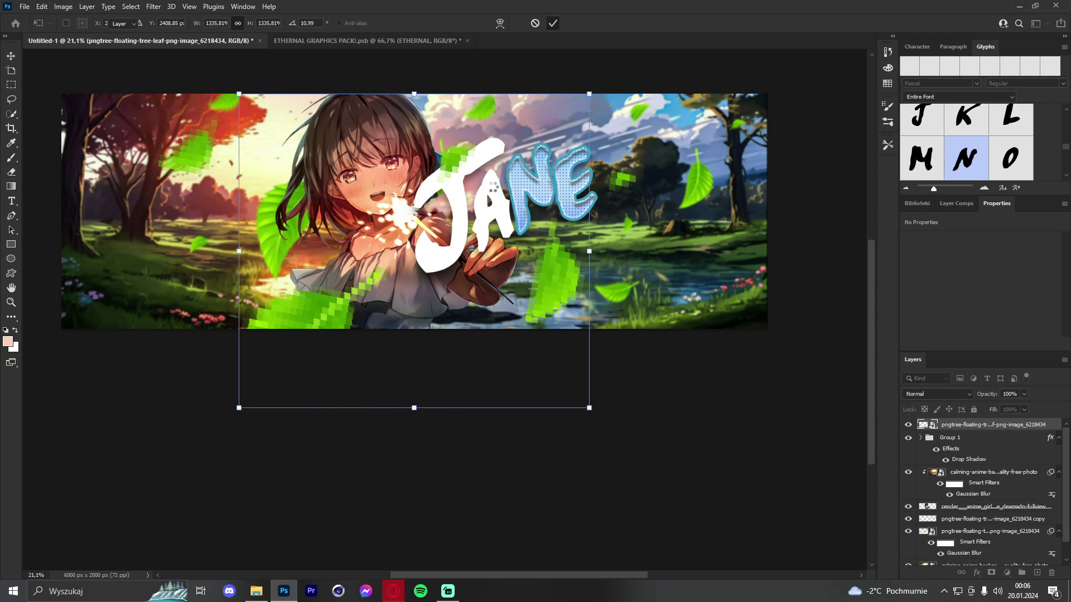
Rasterize the enlarged foreground leaf layer and erase its leaves over and around the lettering.
click(11, 172)
click(463, 211)
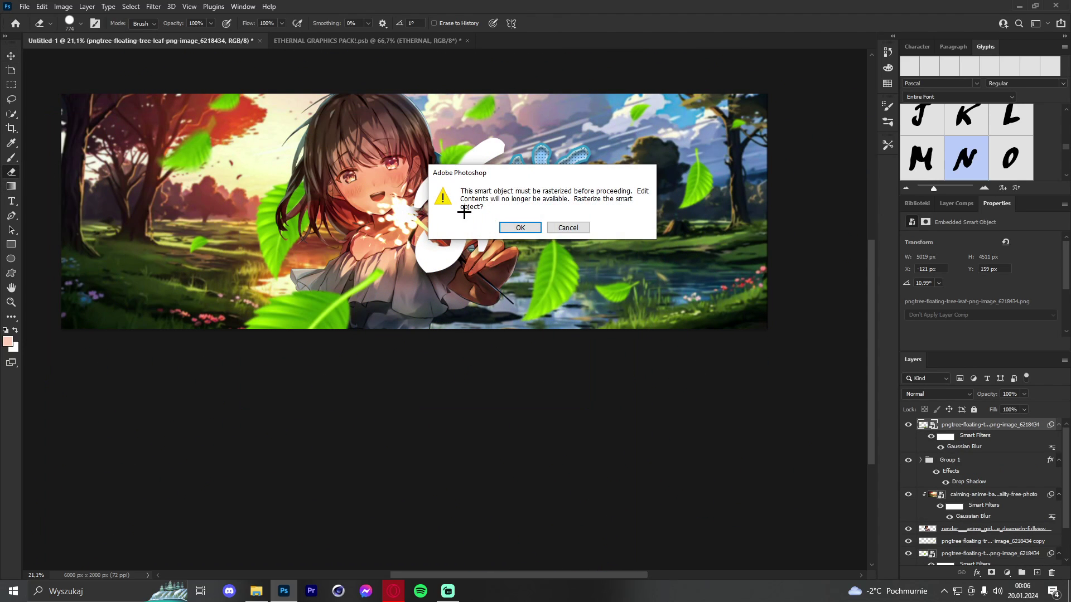
click(566, 227)
click(538, 231)
click(526, 227)
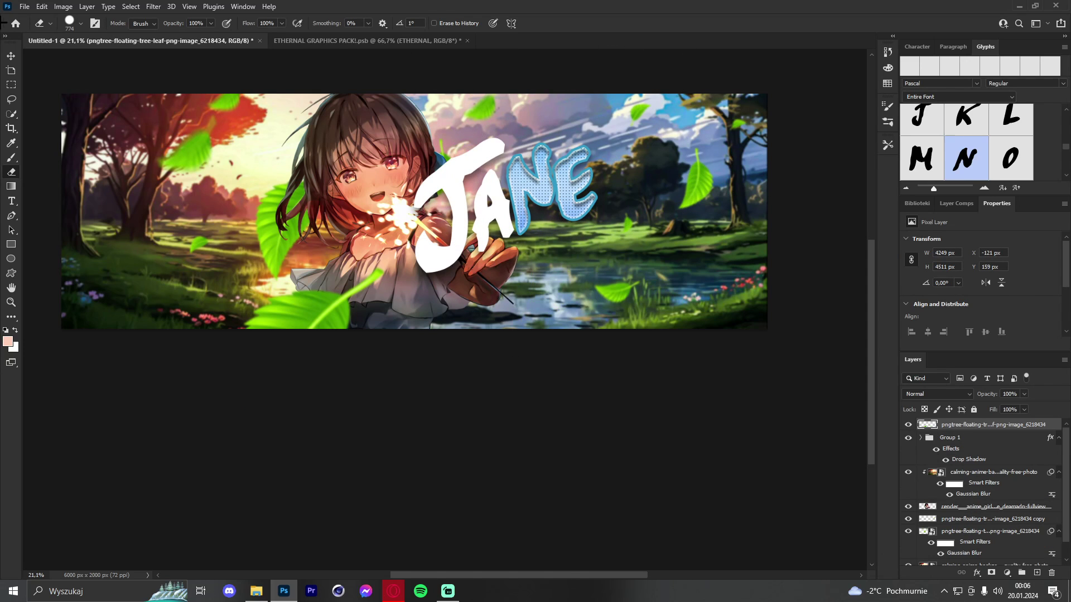
Apply a Gaussian Blur of 11.1 pixels to the foreground leaves and shift them slightly down and left.
click(12, 56)
click(155, 6)
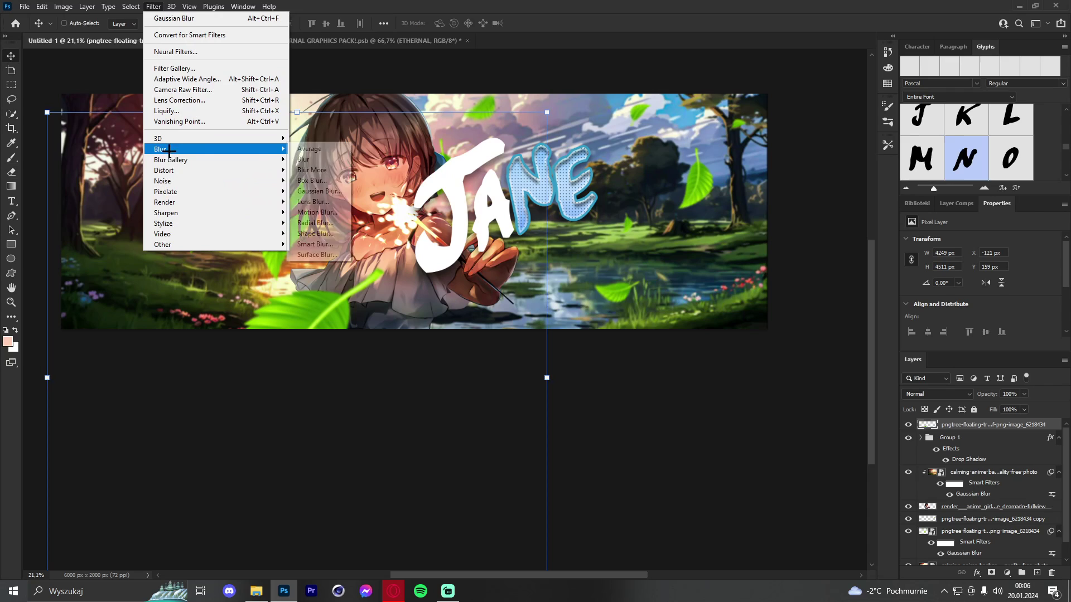
mouse_move(168, 144)
click(319, 190)
drag(786, 353, 804, 353)
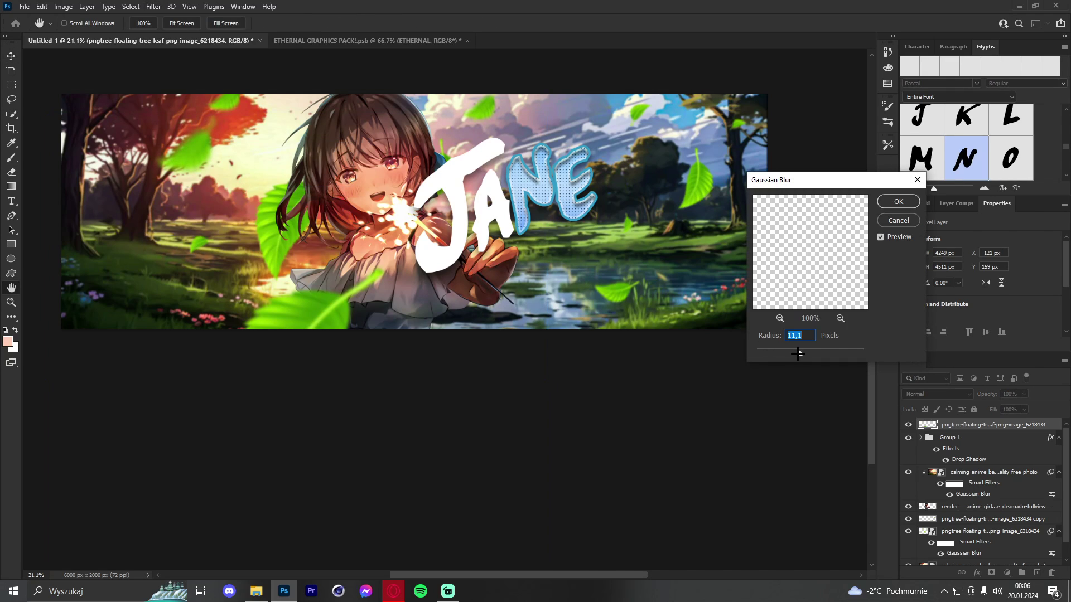
click(887, 202)
key(v)
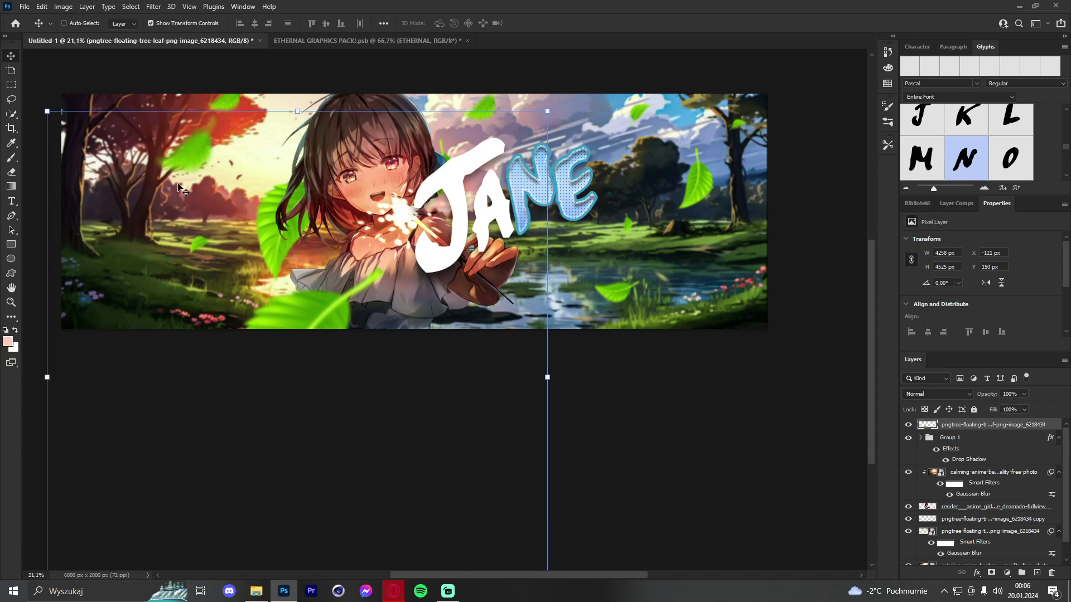
drag(332, 272, 334, 276)
Review the whole banner composition at different zoom levels.
key(z)
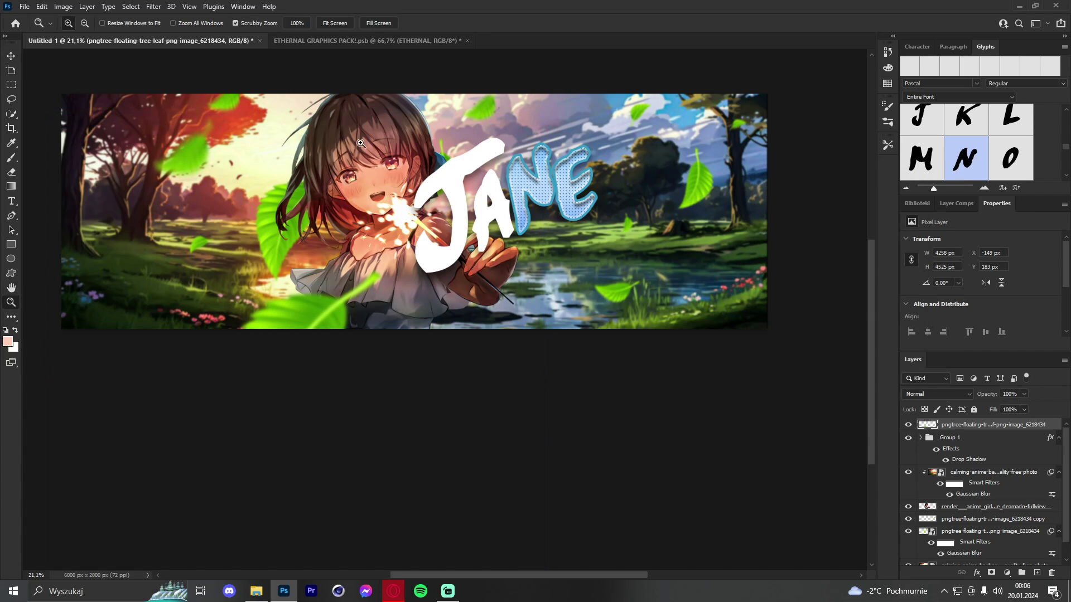
click(439, 130)
drag(377, 162, 430, 157)
drag(479, 184, 384, 188)
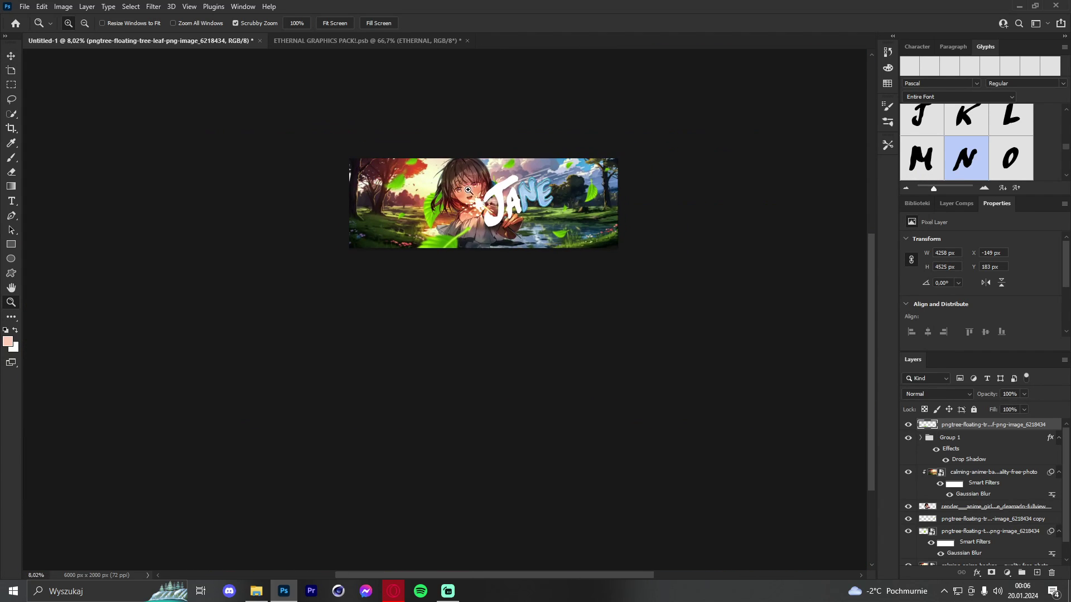
drag(520, 208, 598, 198)
scroll(537, 189, up, 1)
scroll(462, 156, up, 1)
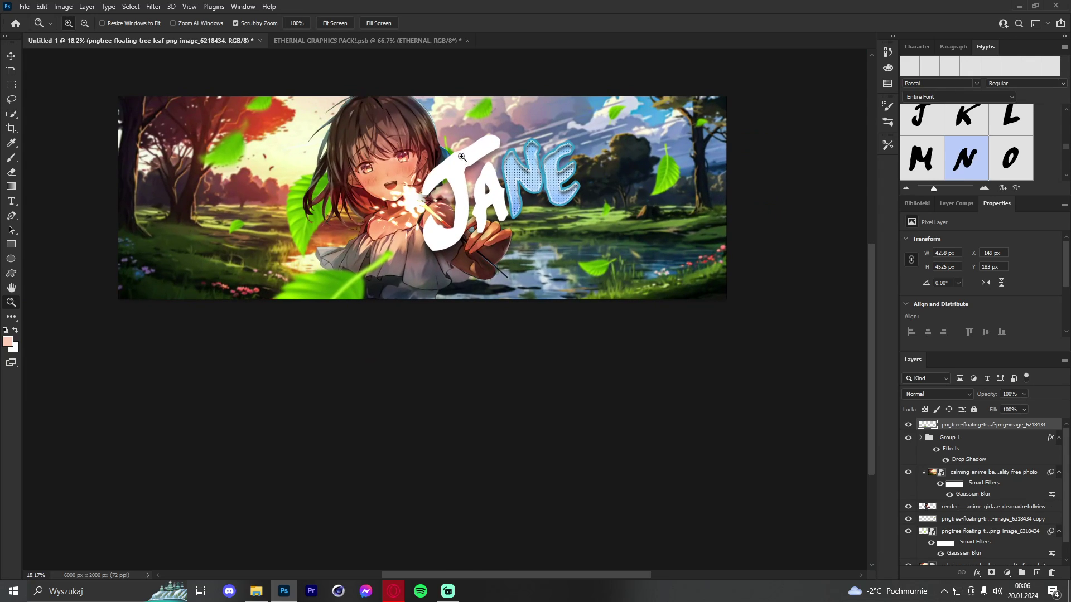
Create a new layer above the foreground leaves and ready the Brush tool for painting soft light.
click(1036, 572)
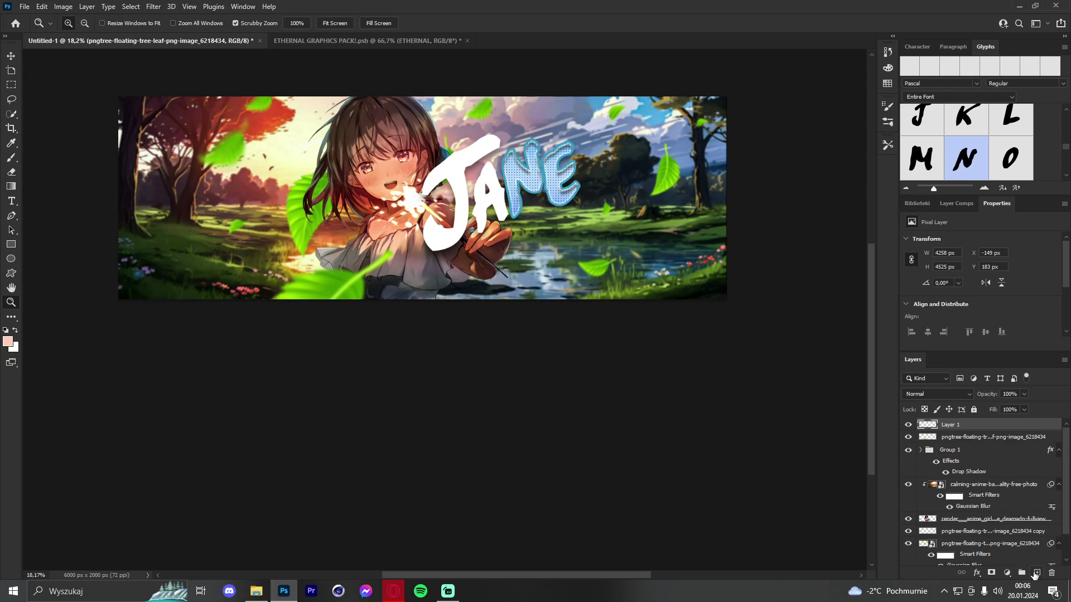
key(b)
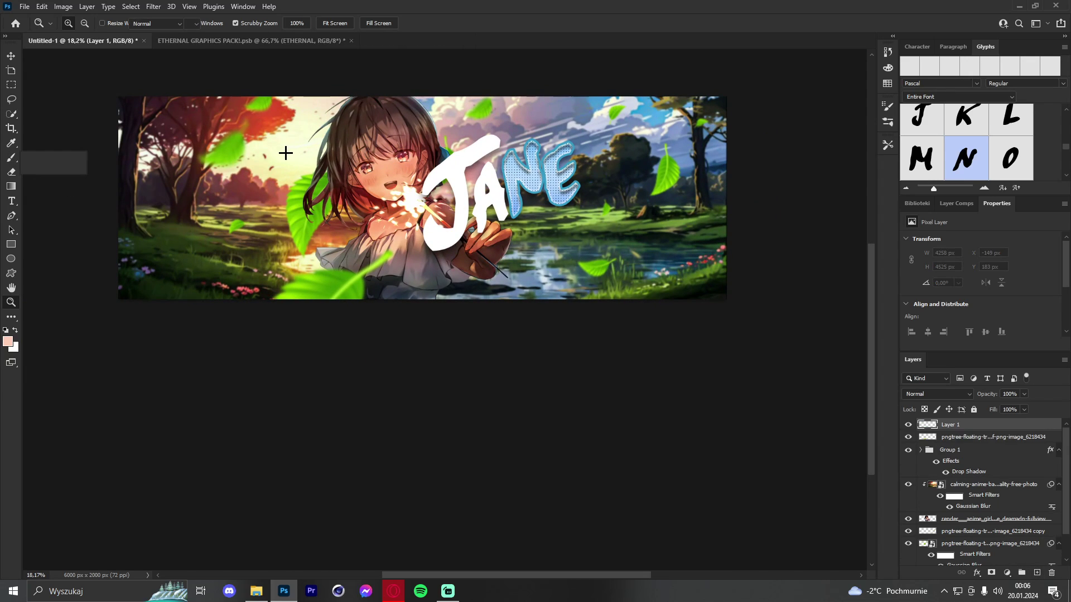
click(285, 152)
drag(11, 158, 44, 158)
alt+click(294, 160)
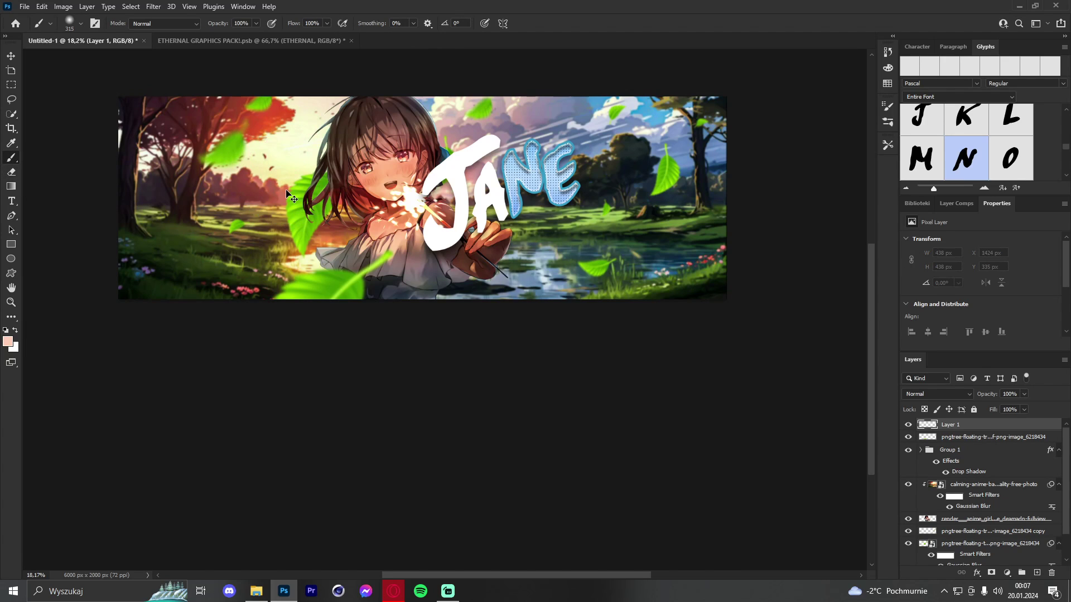
Sample trial brush colours from the sunlit sky, the lettering and the right side of the background.
alt+click(290, 153)
alt+click(457, 167)
alt+click(460, 173)
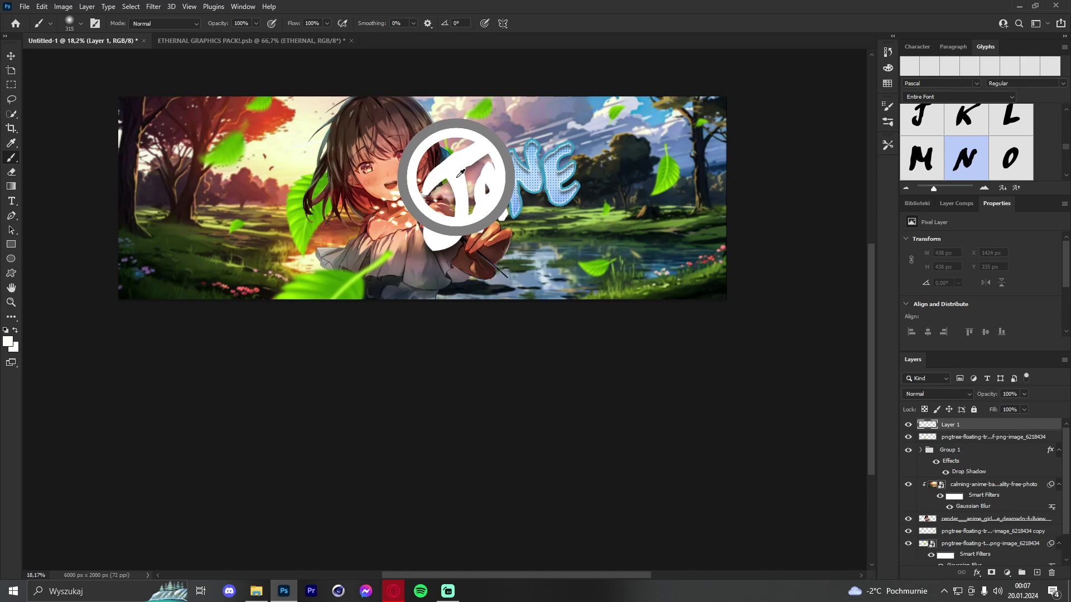
alt+click(523, 185)
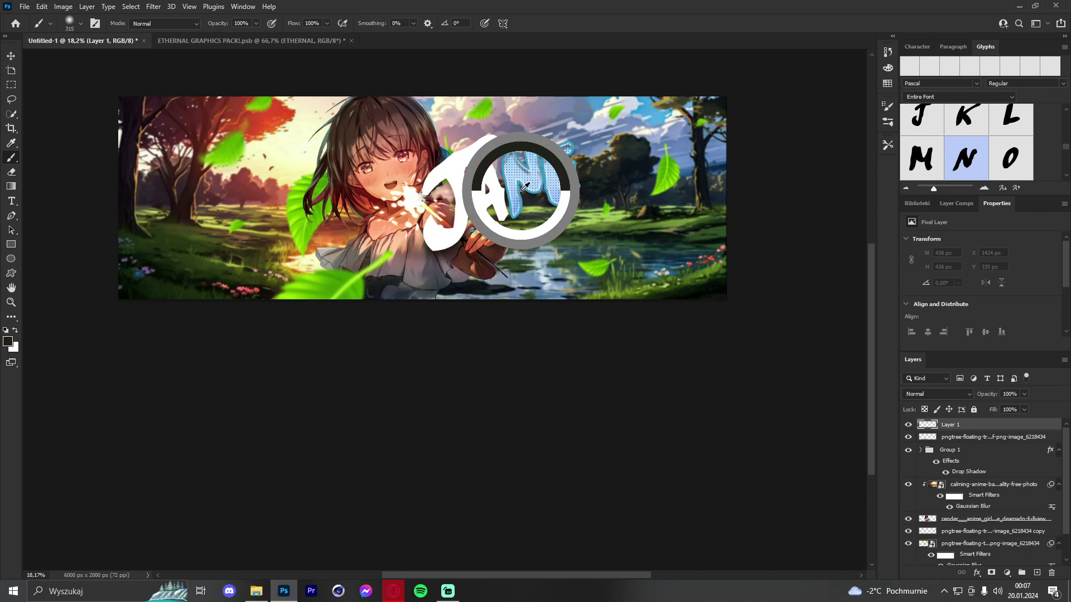
alt+click(662, 175)
Paint soft cream light over the girl's hair and a sampled blue glow over the trees near the banner's right edge.
alt+click(291, 144)
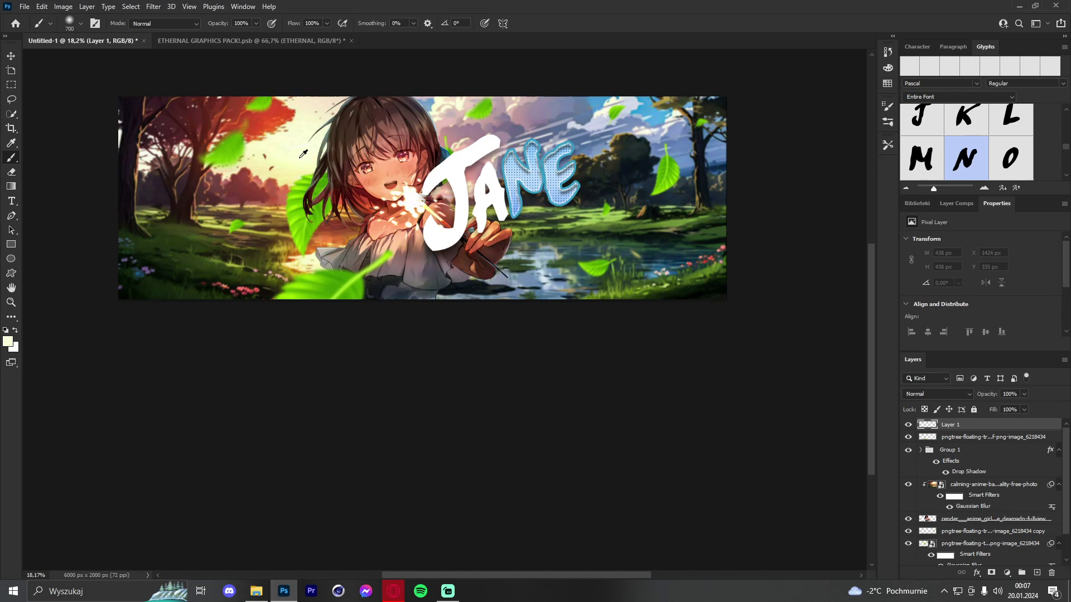
alt+right_click(310, 147)
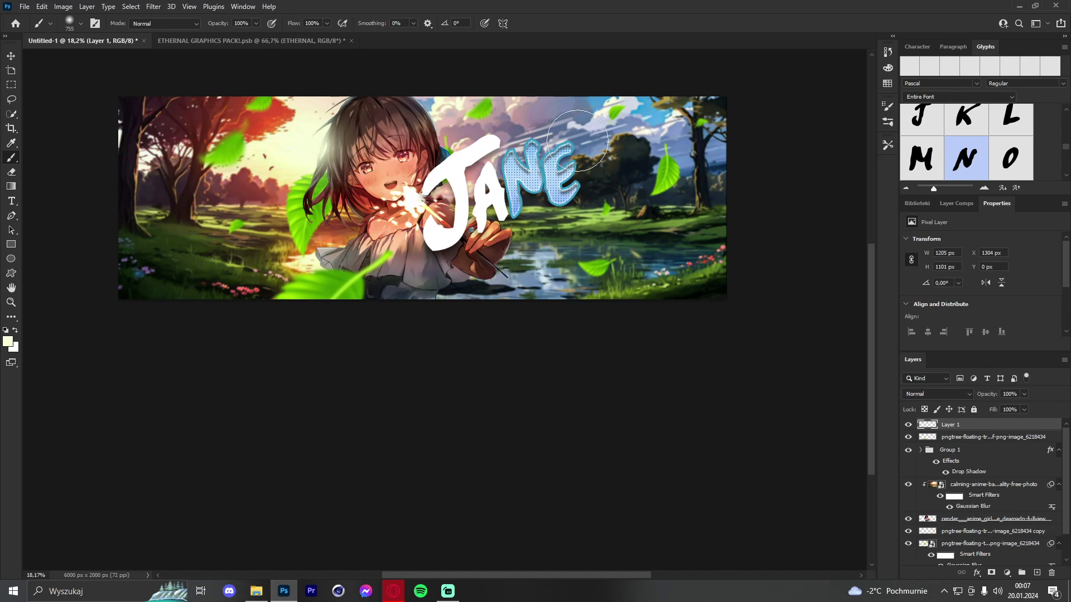
alt+click(593, 149)
alt+click(677, 154)
alt+right_click(676, 156)
click(698, 148)
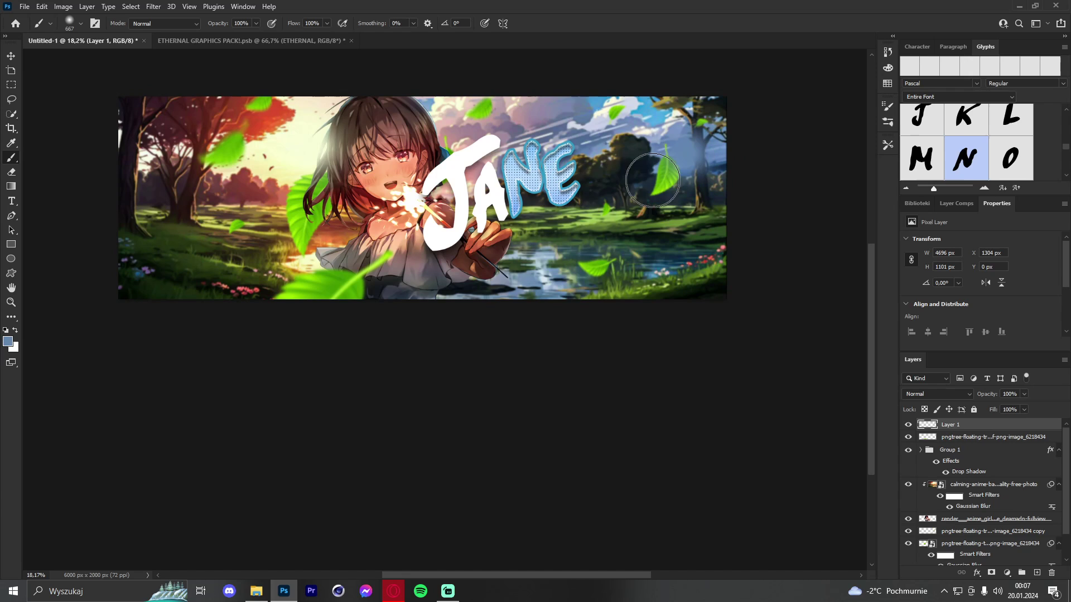
Paint a pale blue glow on the water beside the girl and a soft orange glow on her sleeve, using sampled colours.
alt+click(545, 286)
alt+right_click(555, 283)
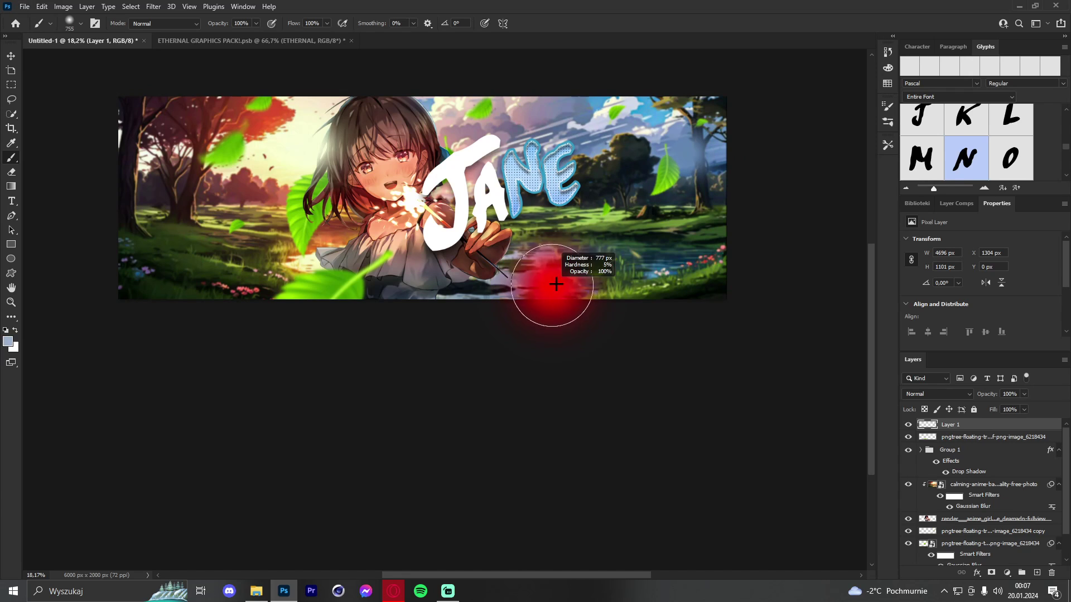
click(536, 272)
alt+right_click(495, 273)
alt+click(338, 240)
alt+right_click(325, 256)
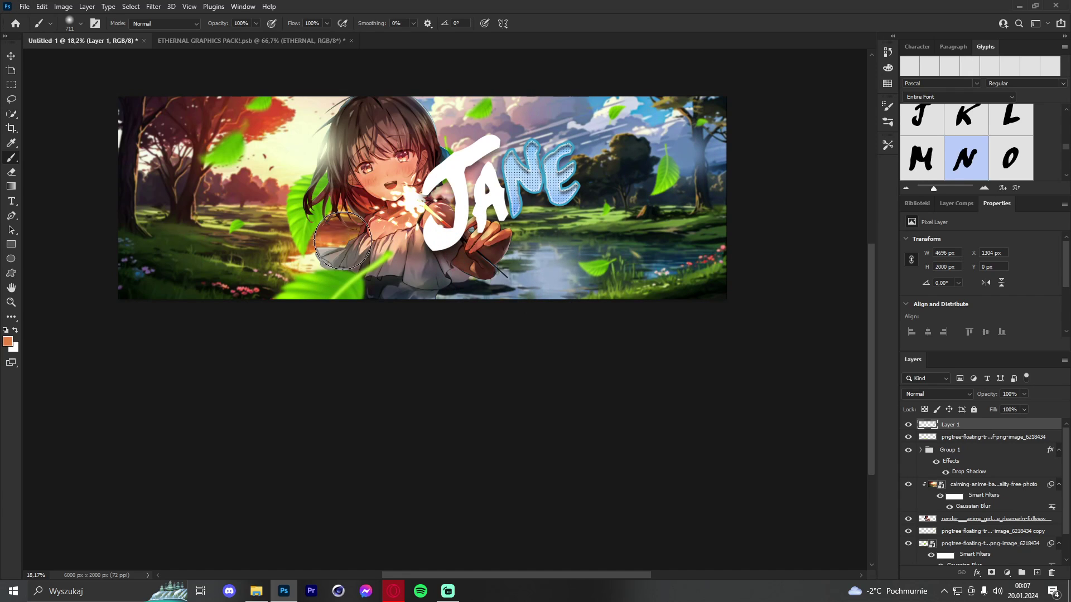
click(339, 239)
Paint a yellow glow on the grass beside the large lower leaf and a cream glow by the far-left tree.
alt+right_click(303, 260)
alt+click(297, 264)
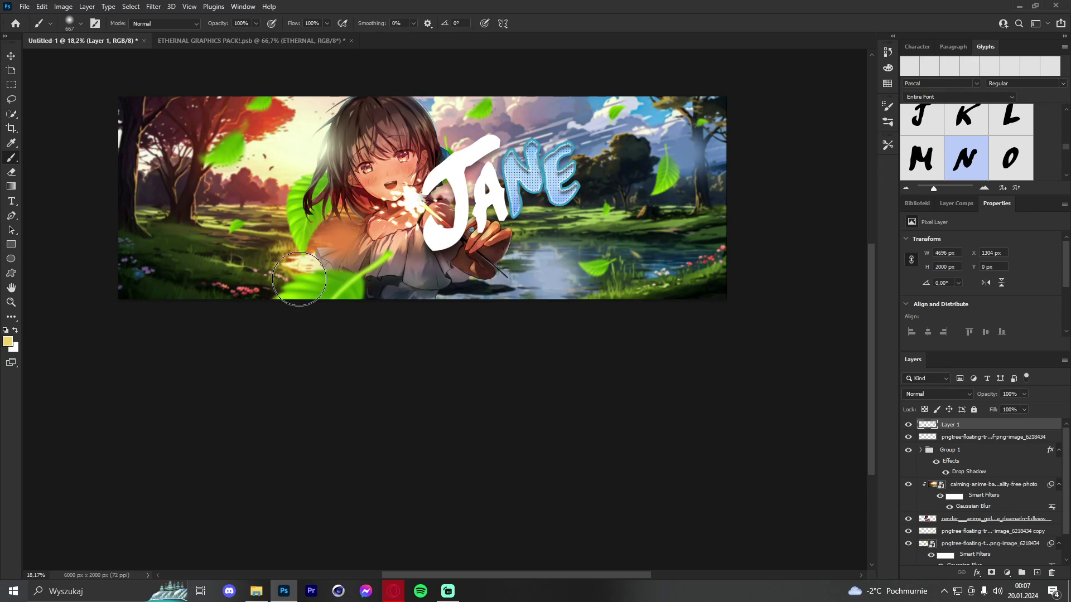
click(268, 266)
alt+click(150, 158)
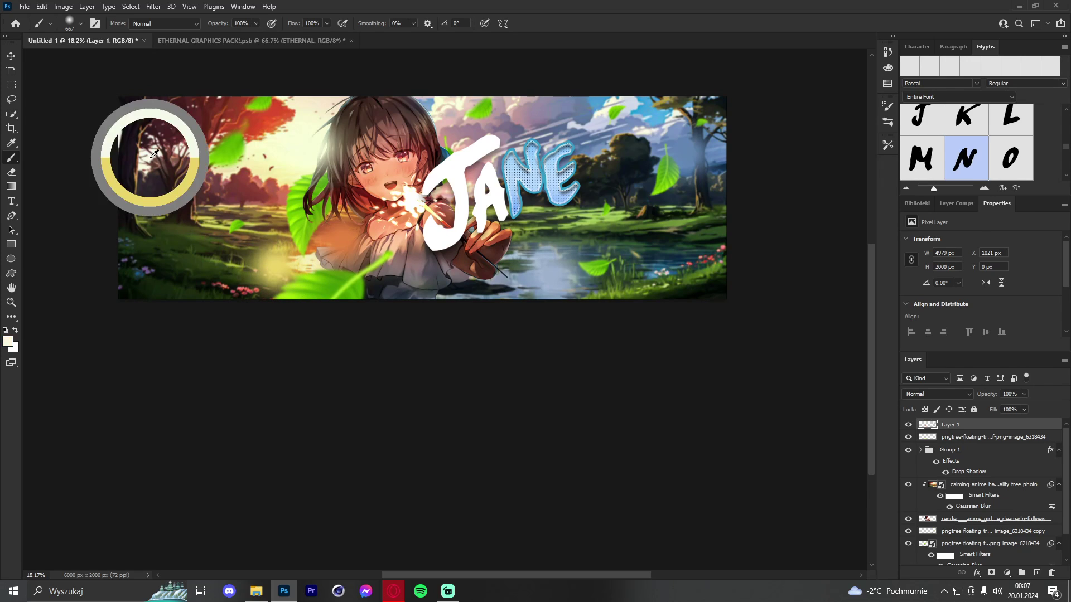
drag(149, 158, 149, 156)
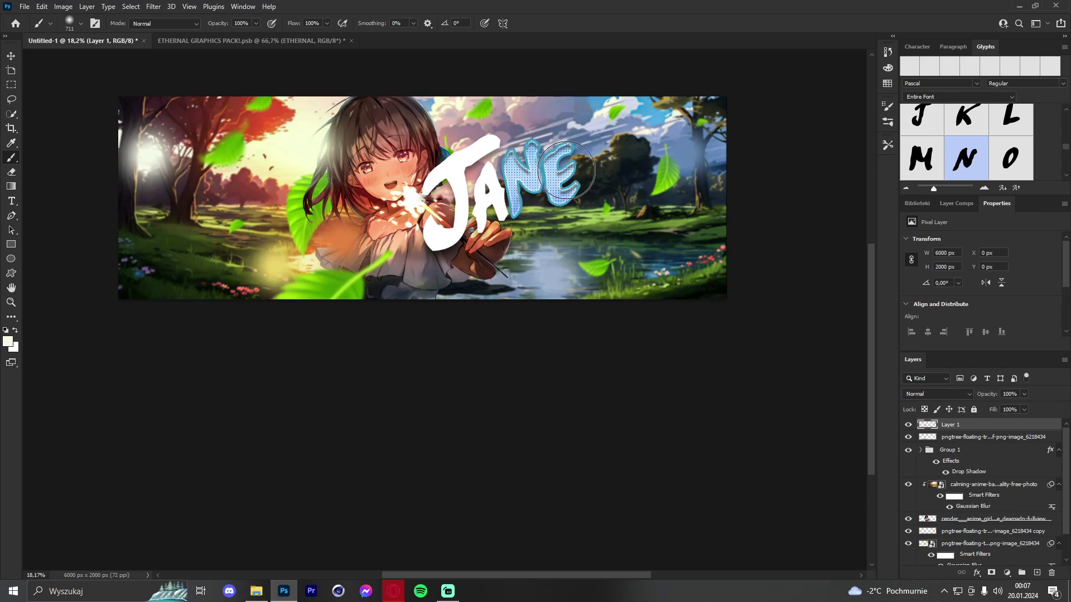
Paint soft blue glows in sampled sky colours over the tree beside the lettering and beside the top of the girl's hair.
alt+click(594, 150)
alt+right_click(595, 150)
click(599, 152)
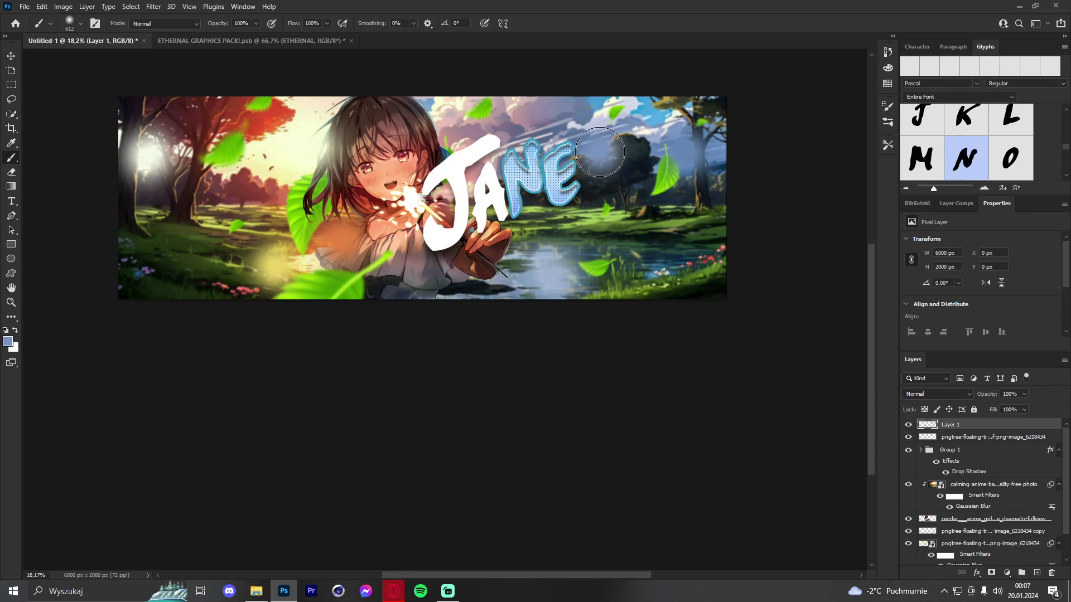
alt+click(427, 107)
alt+right_click(423, 105)
click(428, 108)
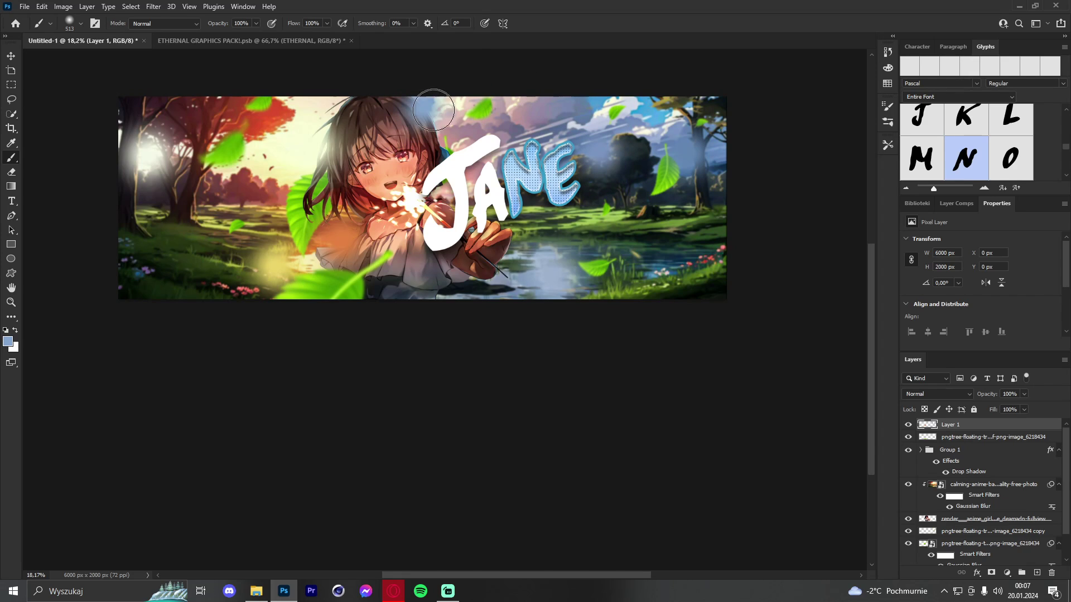
Sample a peach skin tone from the girl's face and paint a small soft glow over each of her eyes.
alt+click(404, 159)
drag(404, 160, 396, 158)
click(403, 154)
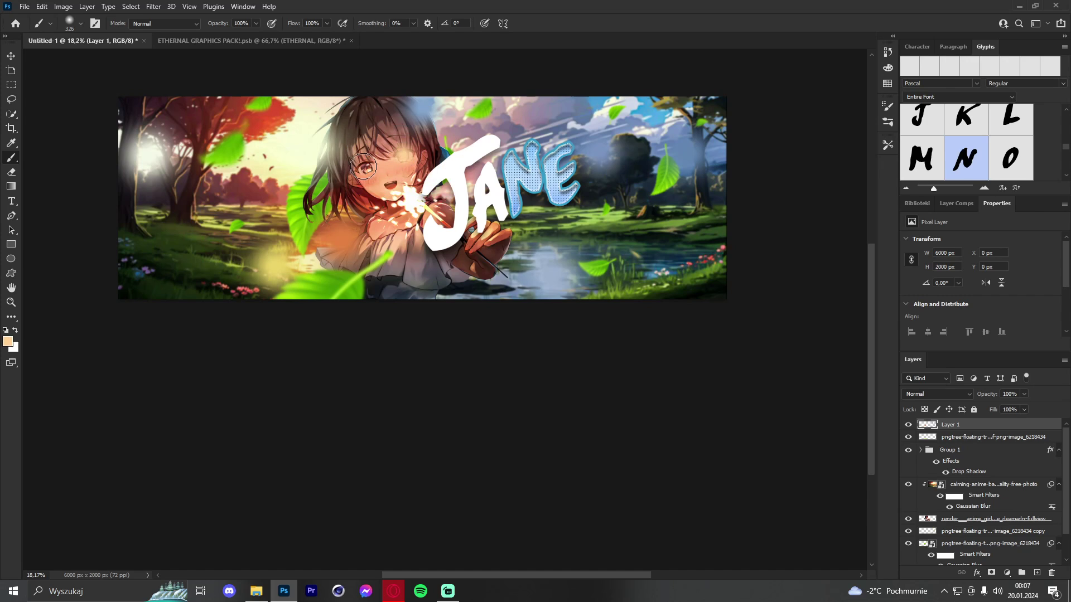
click(364, 166)
Paint soft blue light over the letters NE and a white glow between the letters J and A, using colours sampled from the lettering.
alt+click(513, 207)
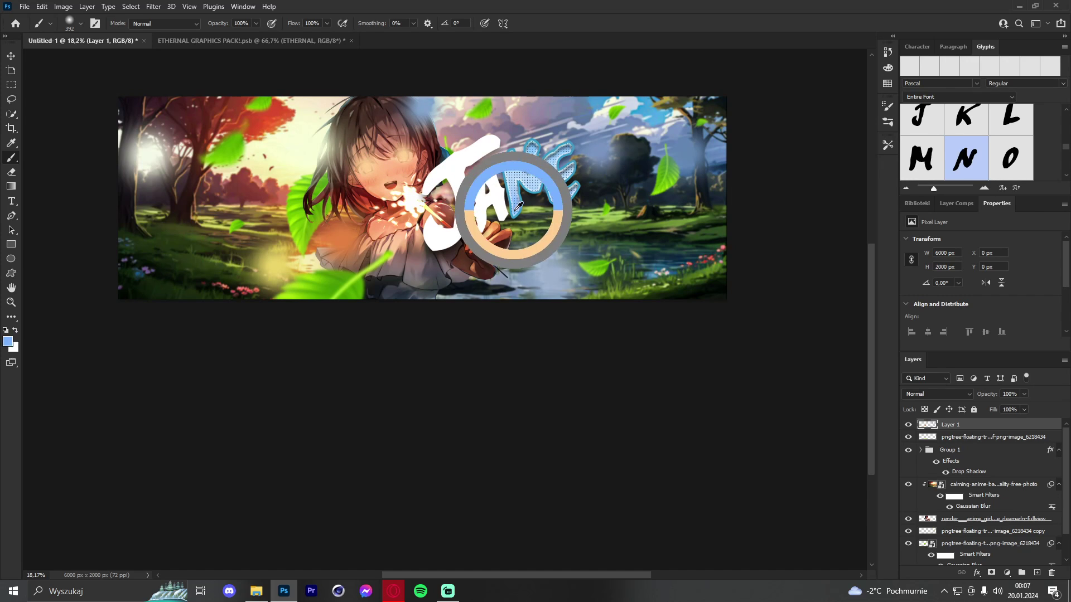
click(553, 155)
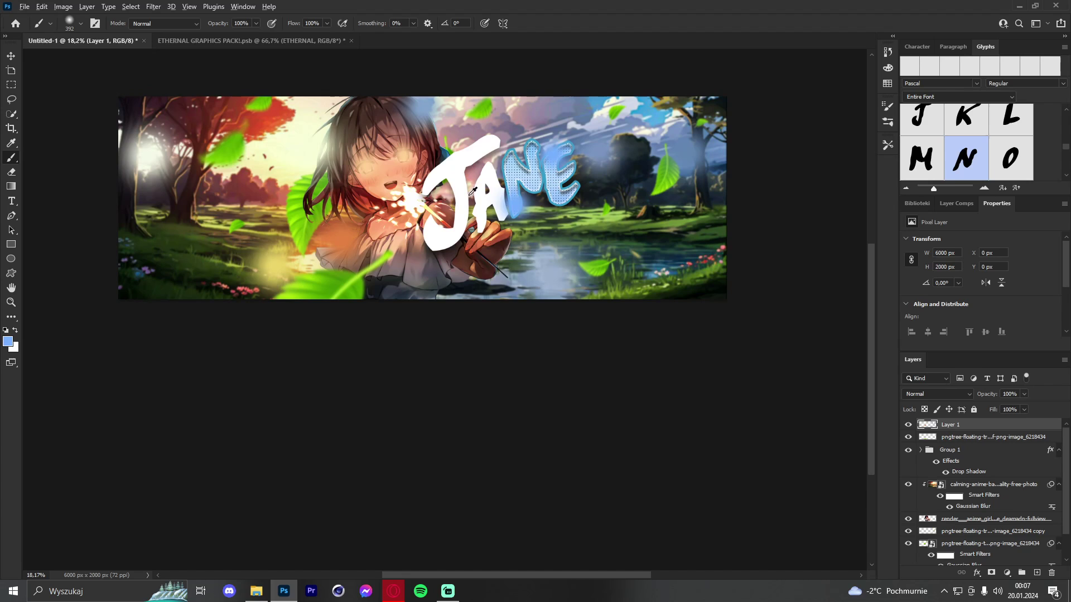
alt+click(465, 200)
drag(462, 219, 471, 219)
click(467, 227)
Sample bright green from the large foreground leaf and paint soft green glows over the floating leaves across the banner.
alt+click(347, 292)
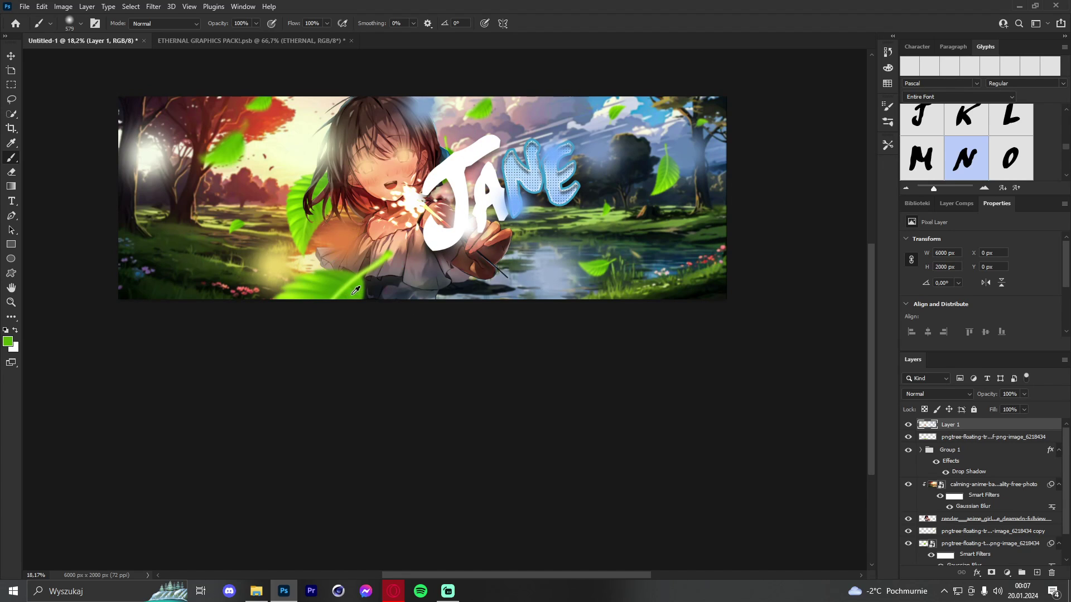
drag(347, 292, 341, 292)
click(597, 264)
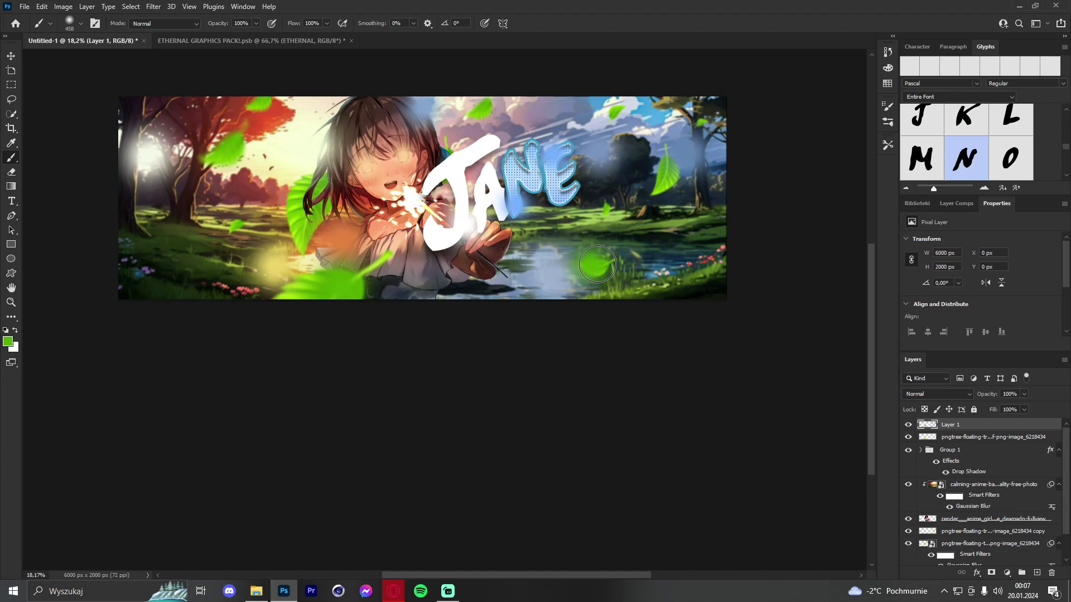
click(658, 187)
click(228, 158)
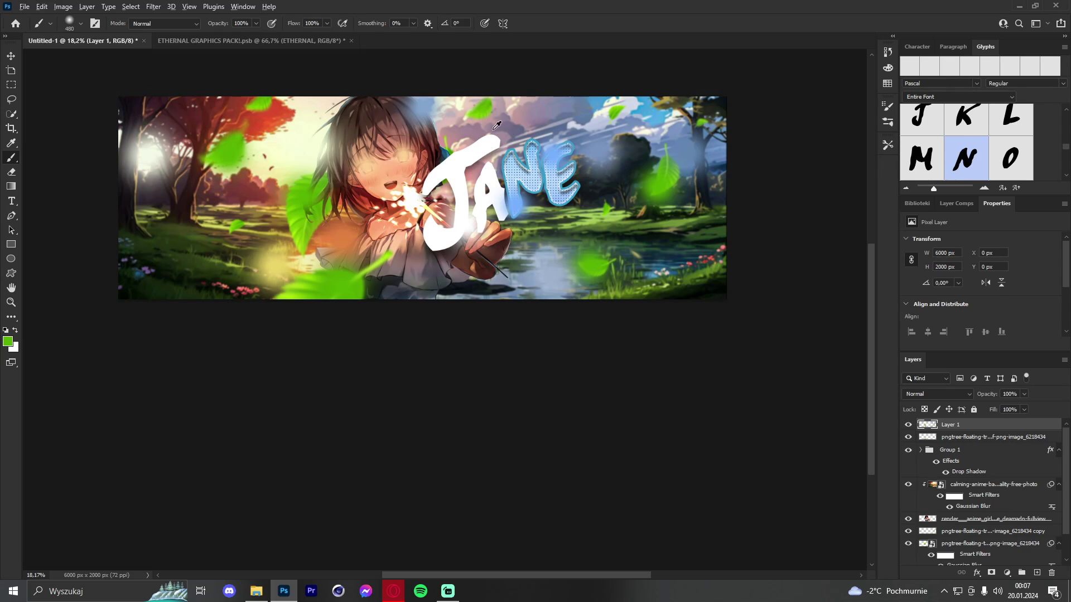
click(485, 115)
alt+right_click(596, 124)
click(611, 115)
Paint a sampled dark green glow over the flowers in the banner's lower-right corner, then sample a mauve from the girl's clothing.
alt+click(703, 277)
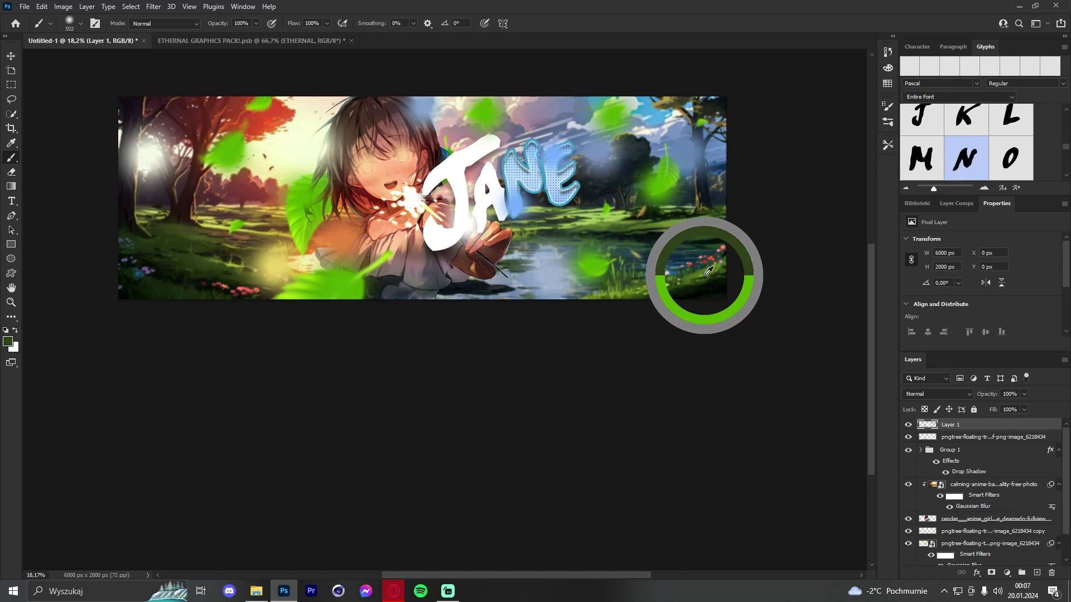
alt+right_click(697, 278)
click(697, 279)
alt+click(453, 261)
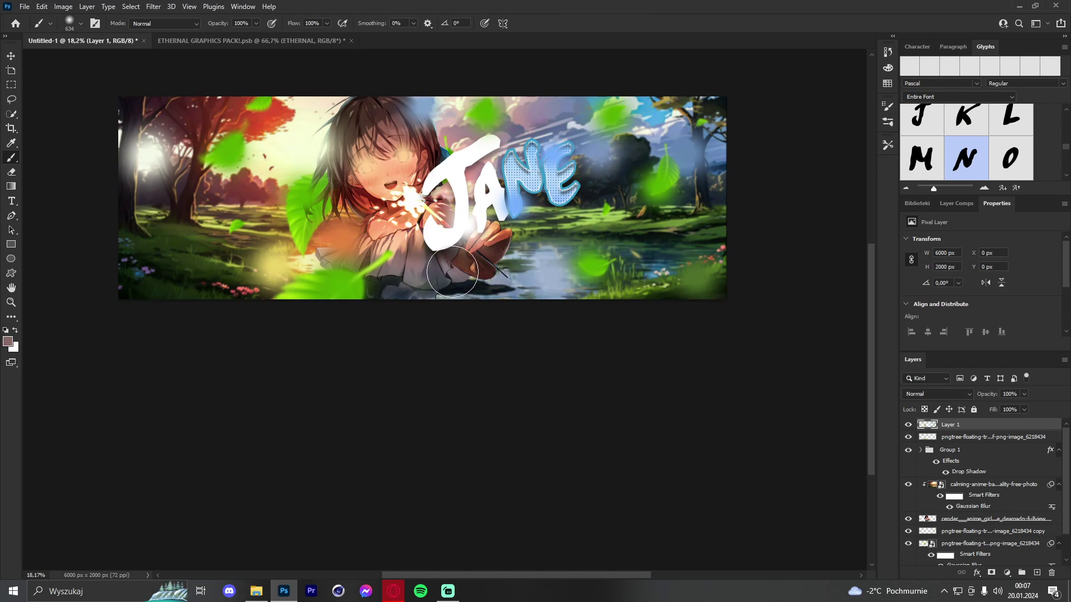
Set the painted light layer's blend mode to Linear Dodge (Add) and its opacity to 27%.
click(937, 393)
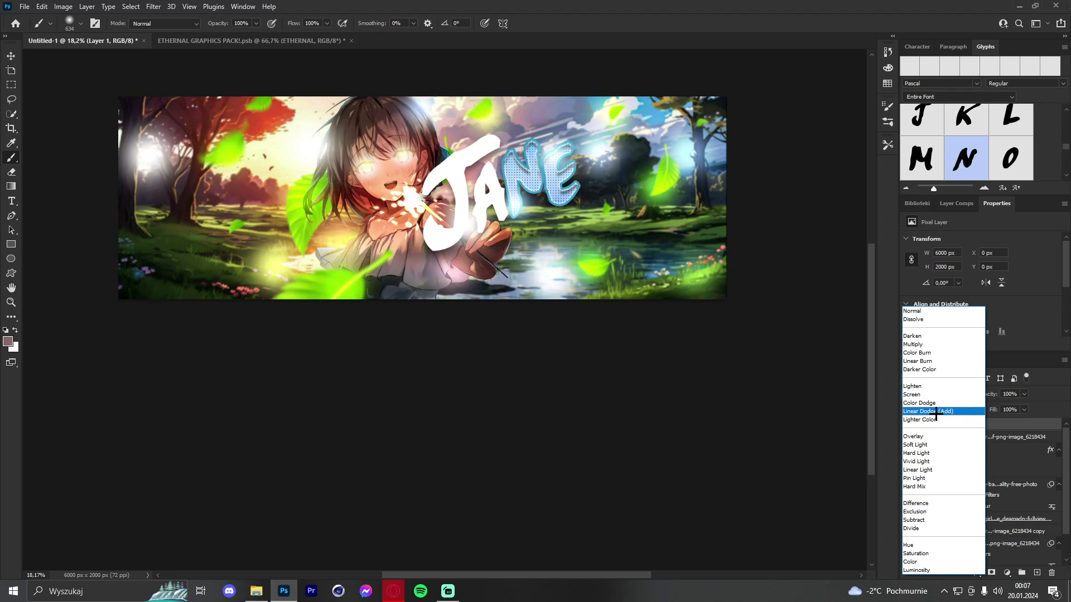
click(925, 411)
drag(1024, 394, 990, 407)
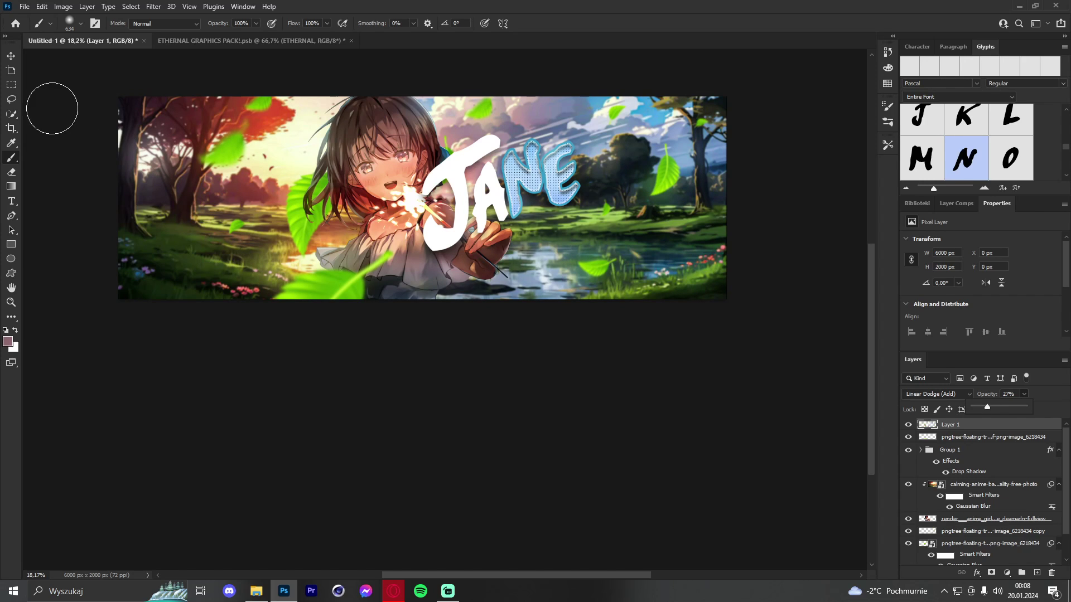
Put all layers into one group and stamp the visible artwork onto a new merged layer above it.
key(v)
scroll(974, 493, down, 2)
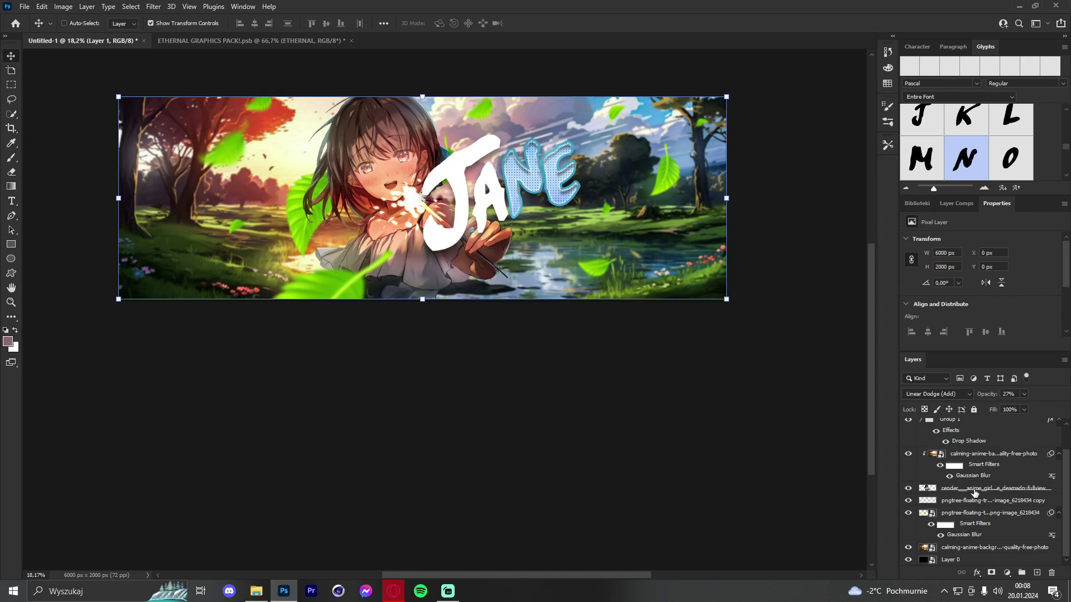
shift+click(958, 559)
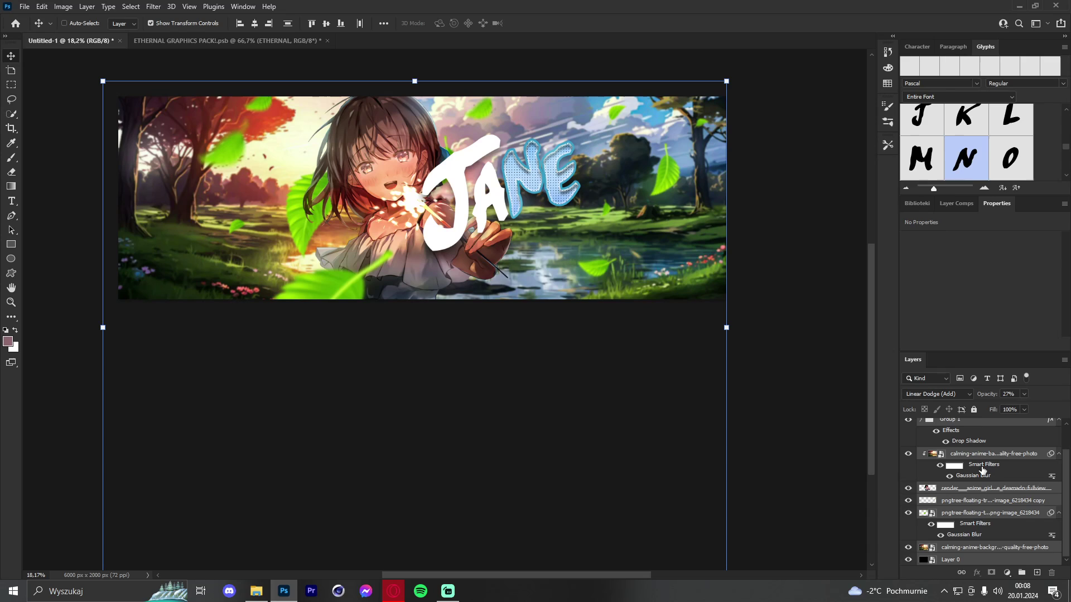
click(1021, 572)
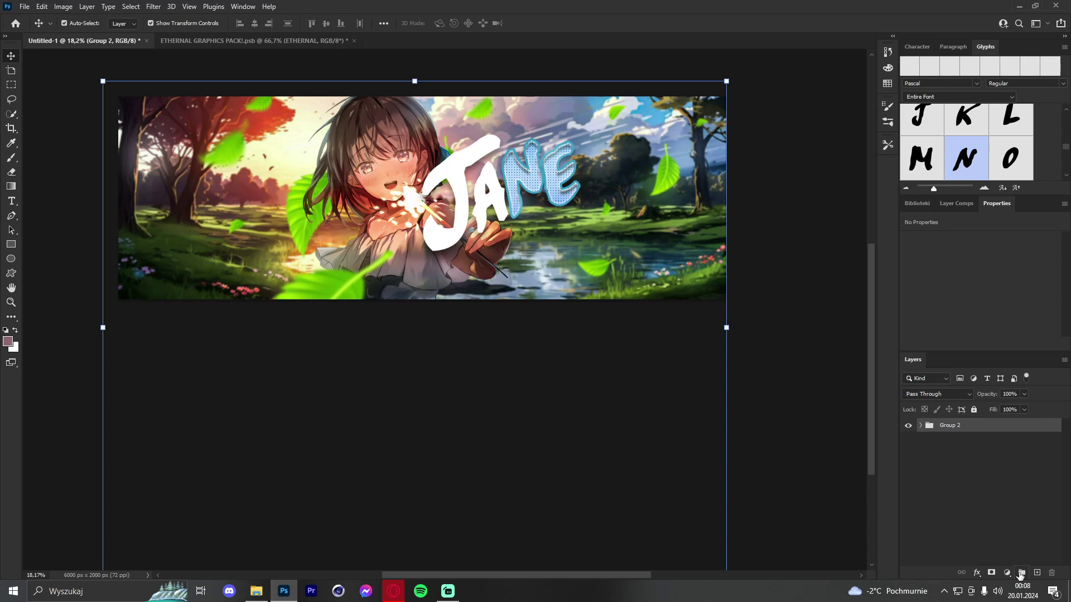
key(ctrl+shift+alt+e)
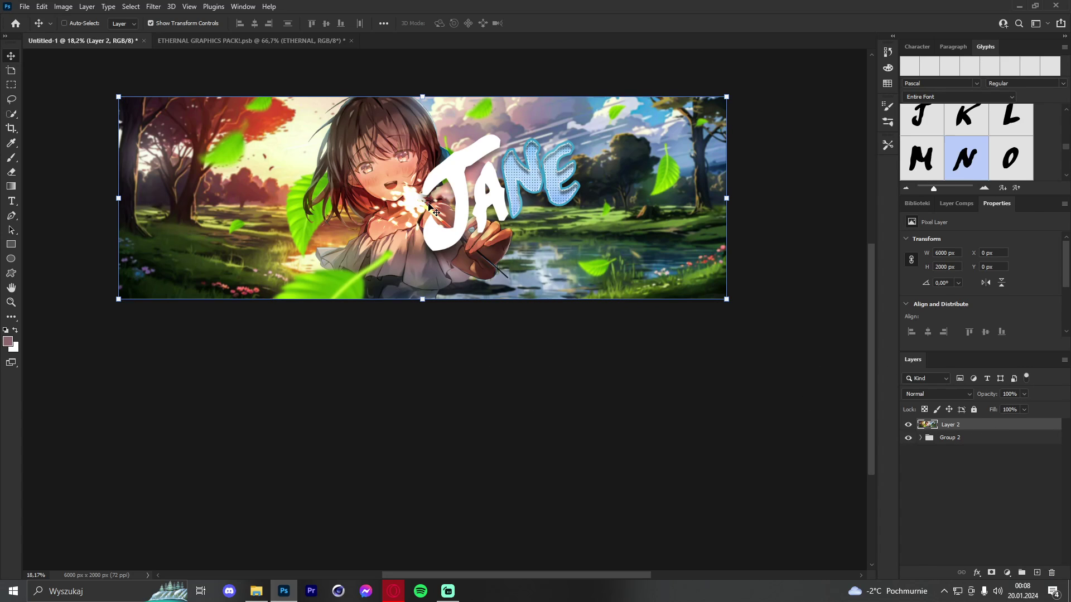
Open the merged layer in Camera Raw, fine-tune the Basic sliders and set the curve to Highlights +6, Lights -3, Darks -2, Shadows -2.
key(ctrl)
key(shift+ctrl+a)
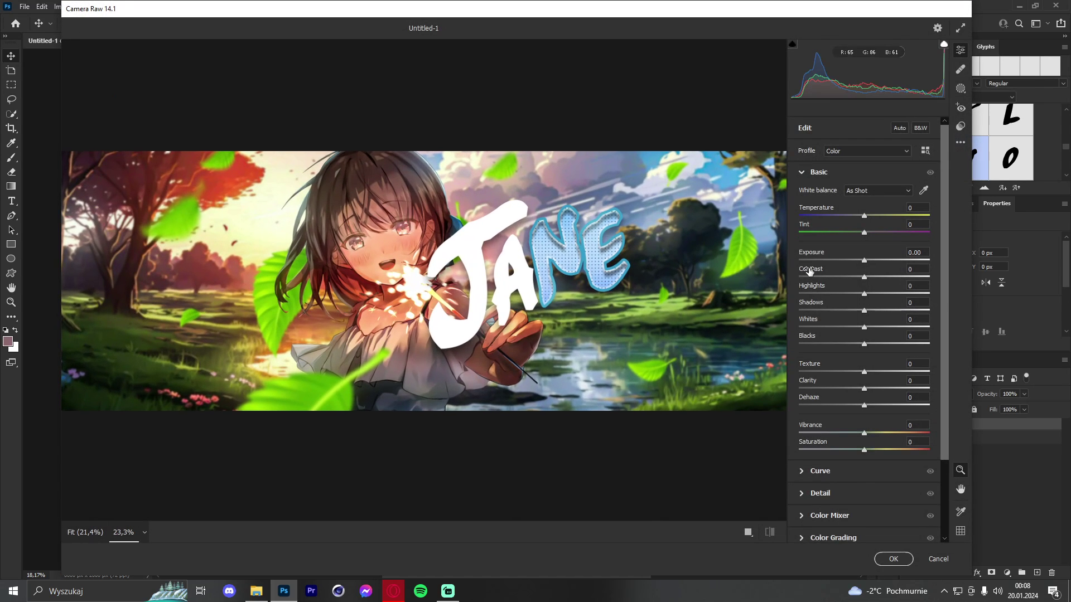
drag(866, 280, 862, 346)
drag(864, 389, 863, 433)
click(807, 472)
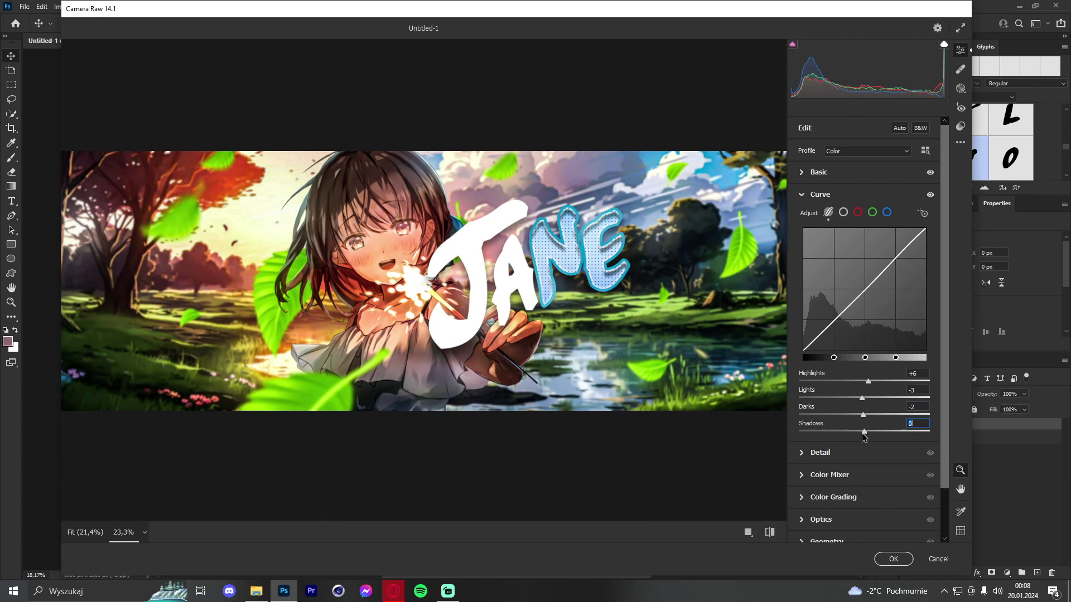
Set Calibration to Shadows Tint +49, Red Primary -3/+3, Green Primary +2/-3 and Blue Primary -30/+24, and apply the Camera Raw filter.
scroll(864, 435, down, 2)
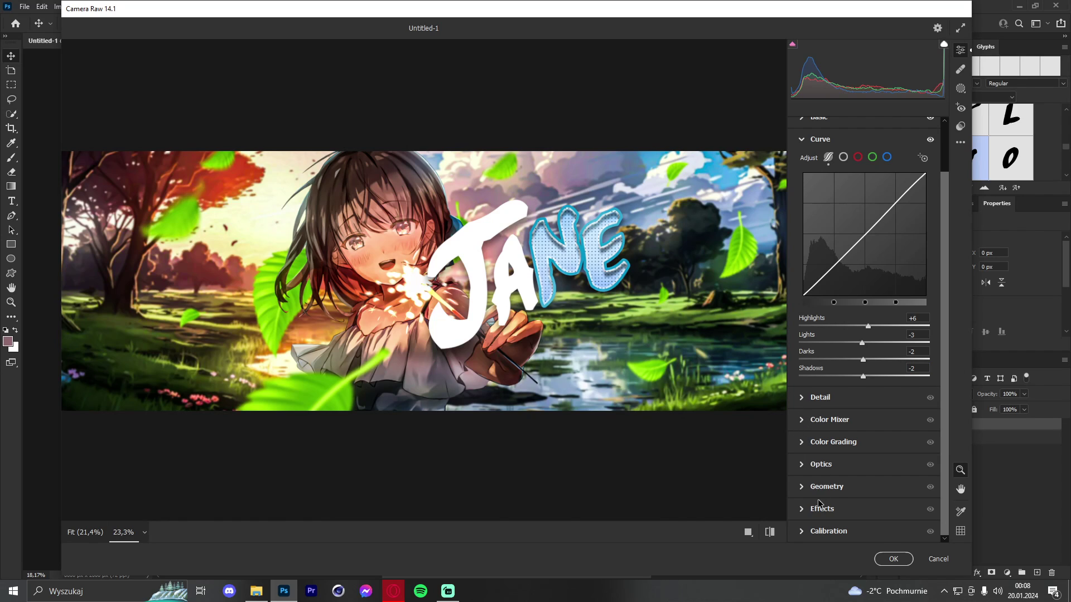
click(801, 531)
drag(867, 381, 880, 534)
click(864, 415)
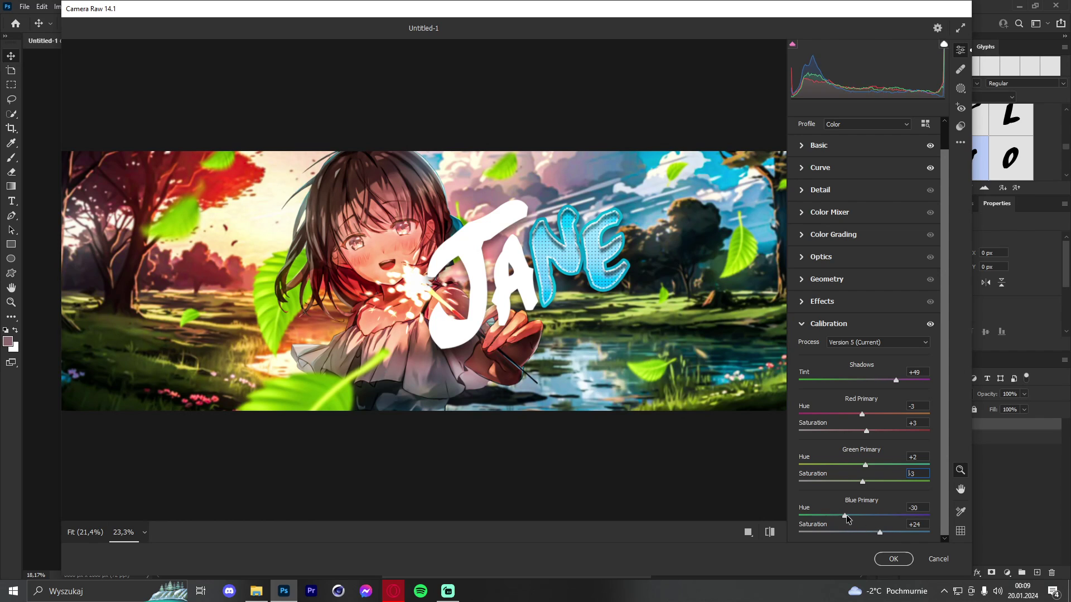
click(893, 559)
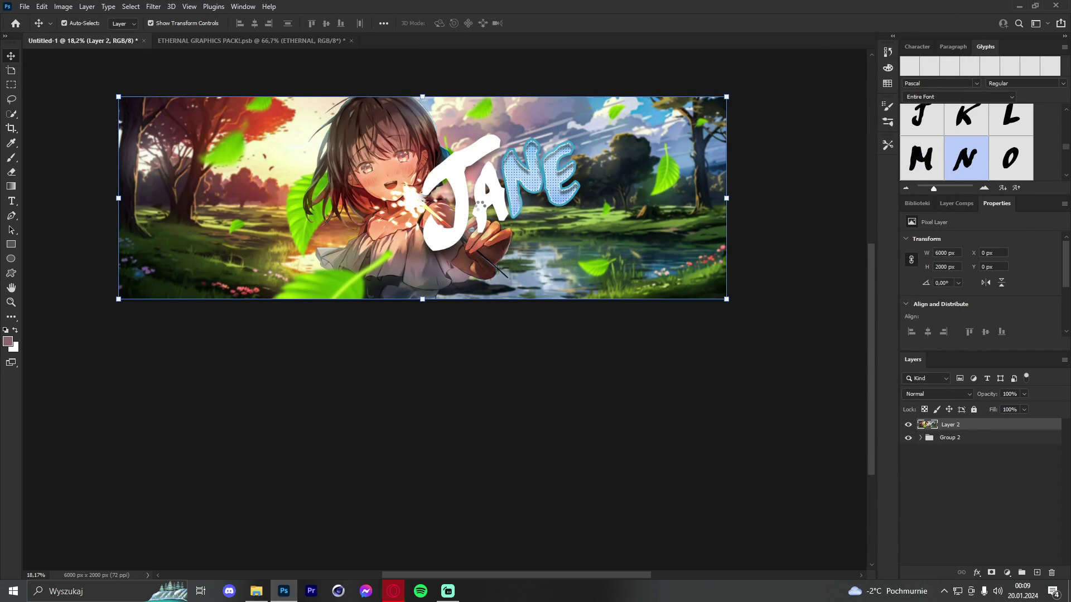
Duplicate the graded merged layer and apply a 40-pixel Gaussian Blur to the copy.
scroll(479, 206, up, 1)
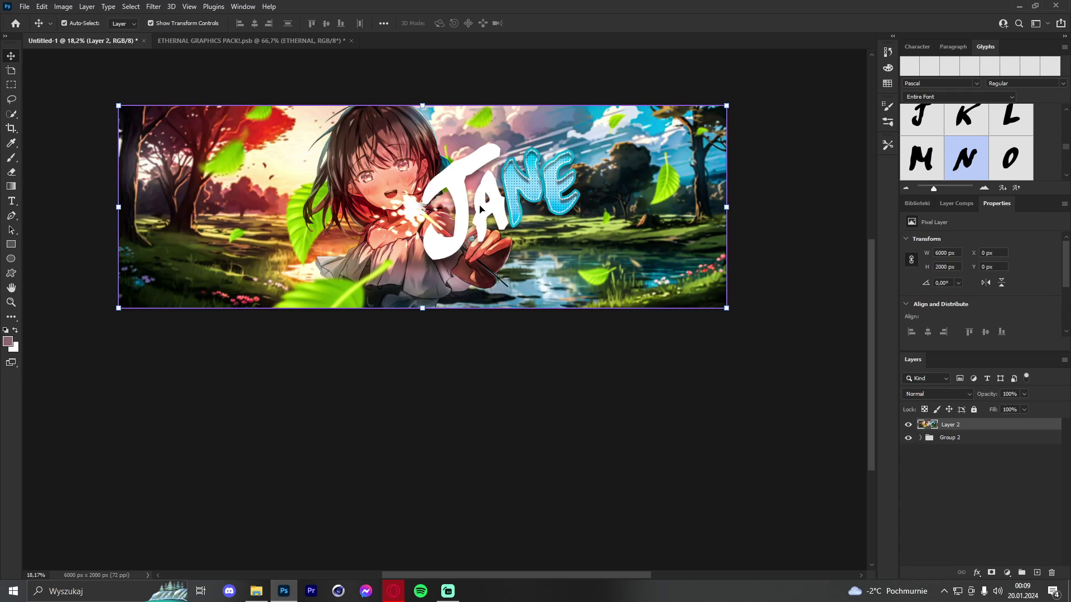
key(ctrl+j)
click(153, 6)
mouse_move(168, 149)
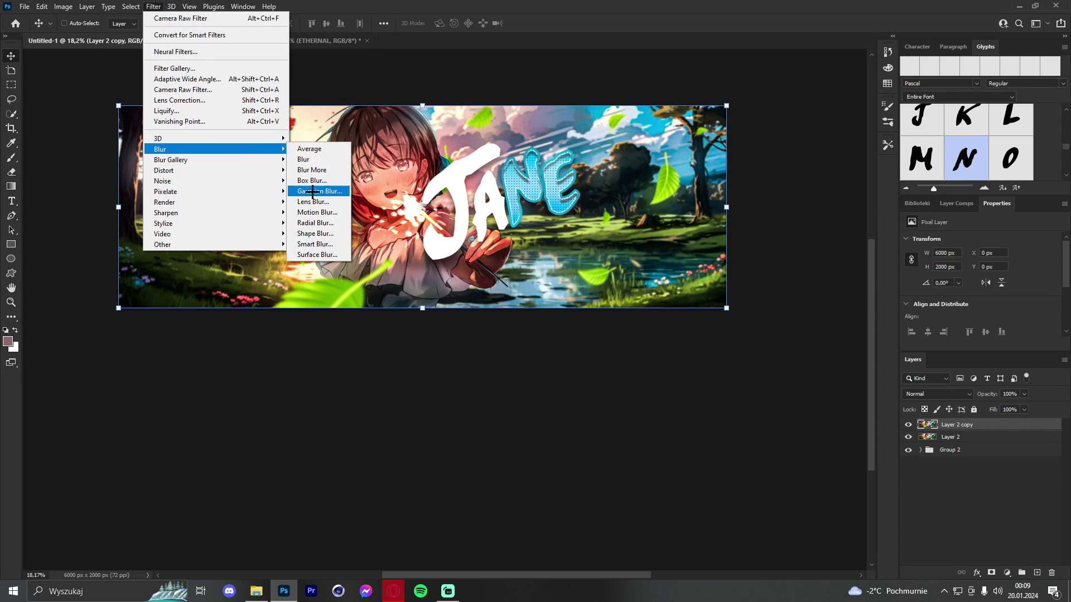
click(313, 191)
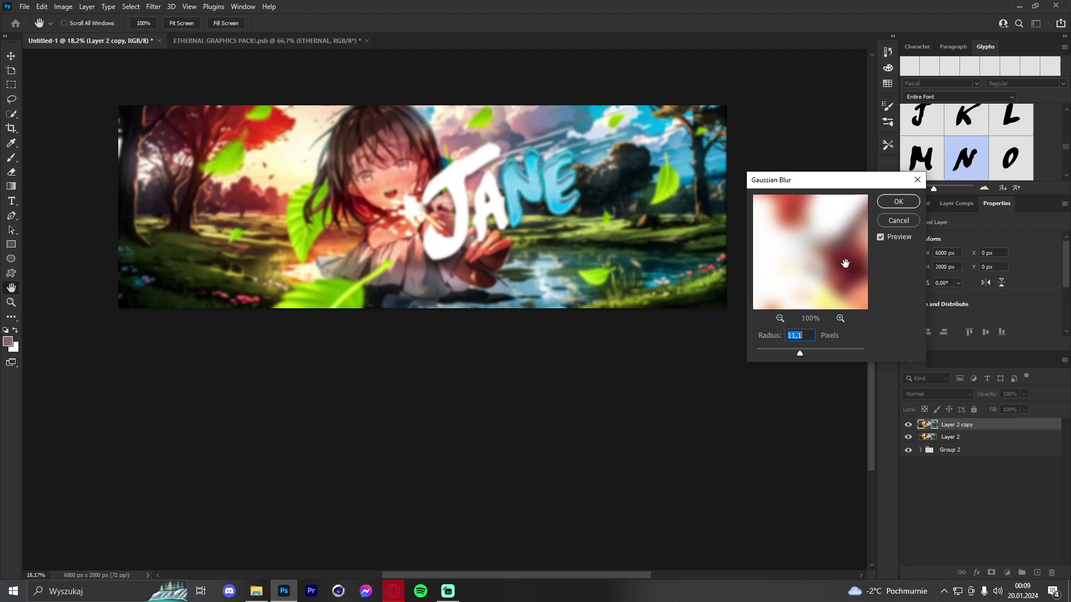
text(40)
key(Return)
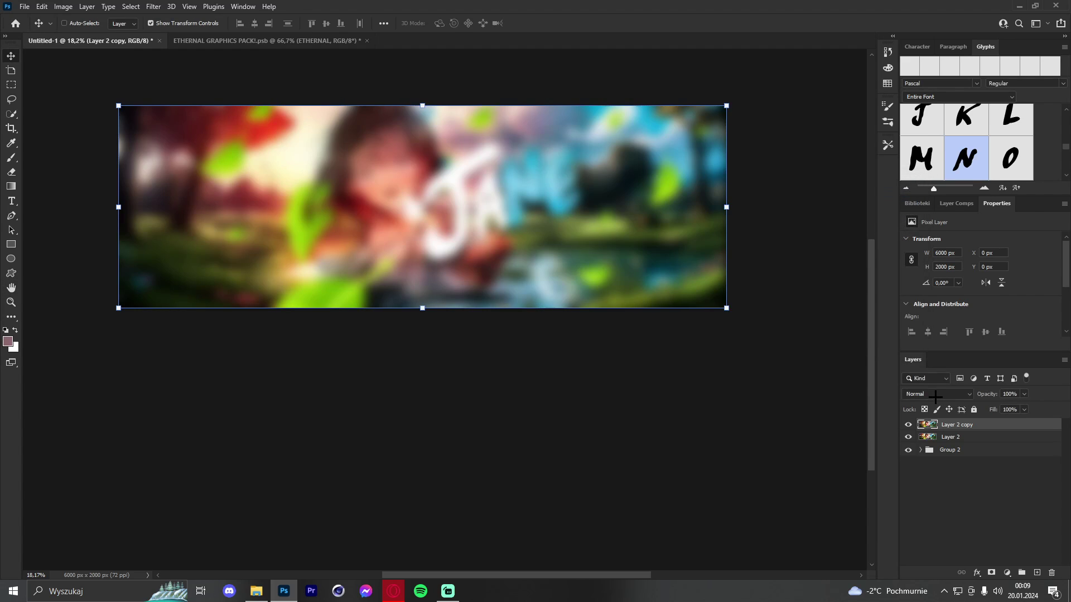
Set the blurred copy's blend mode to Lighter Color and its opacity to 10%.
click(935, 394)
click(929, 418)
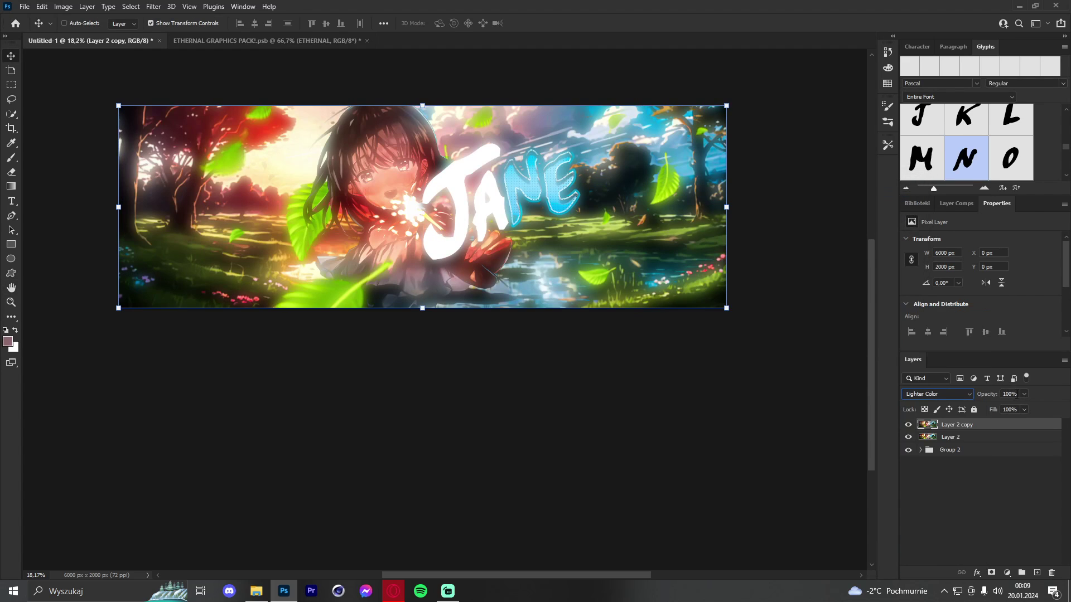
click(1012, 394)
text(10)
key(Return)
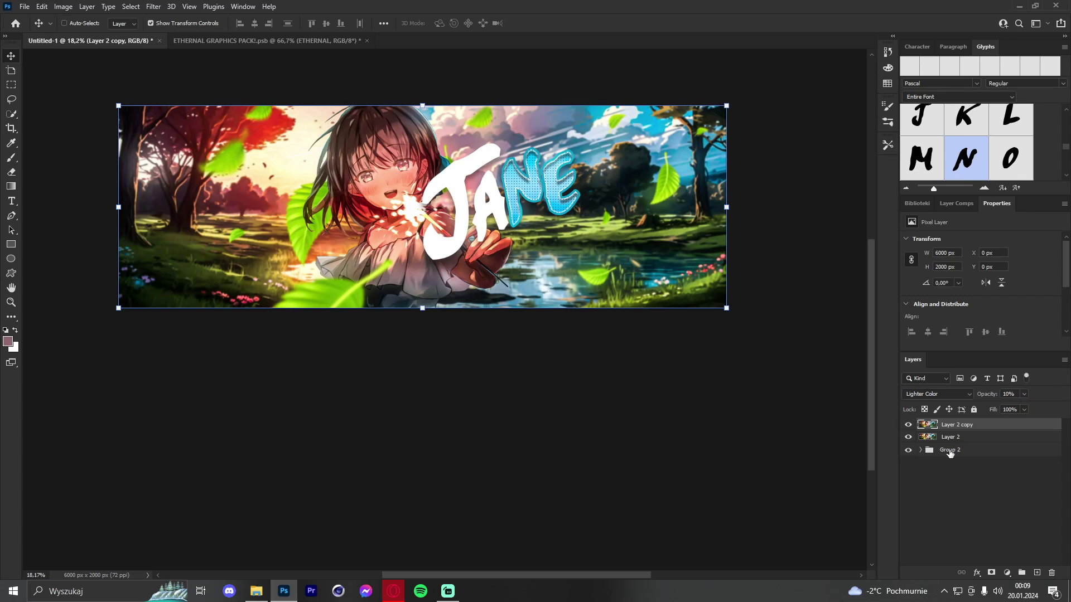
Group the glow copy, the graded layer and the existing group, and stamp all visible artwork into a new merged layer above.
shift+click(949, 451)
click(1021, 573)
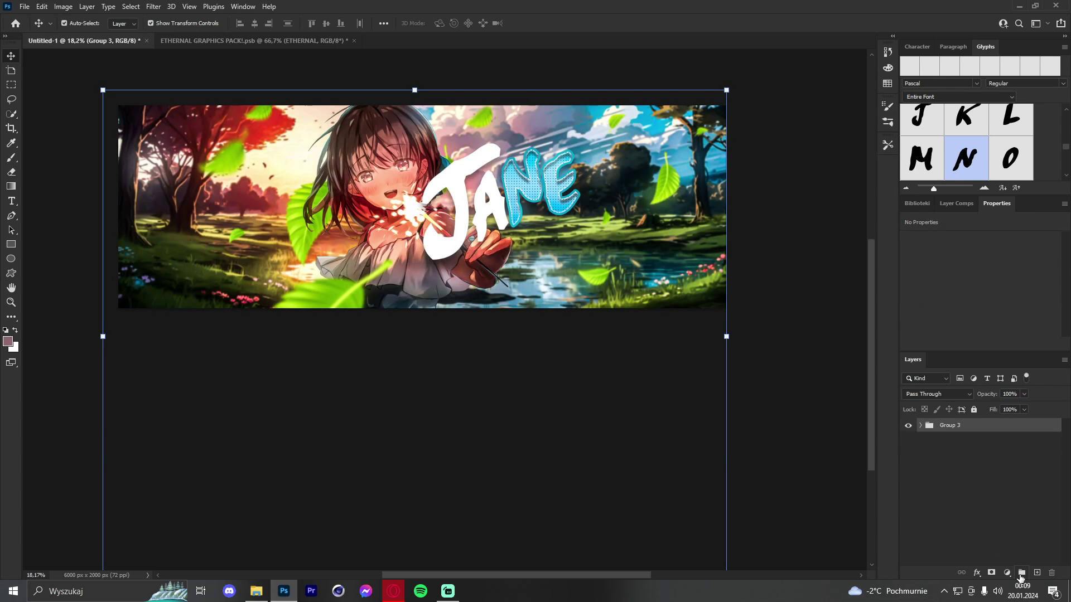
key(ctrl+shift+alt+e)
Apply the Add Noise filter to the new merged layer.
click(153, 6)
mouse_move(176, 182)
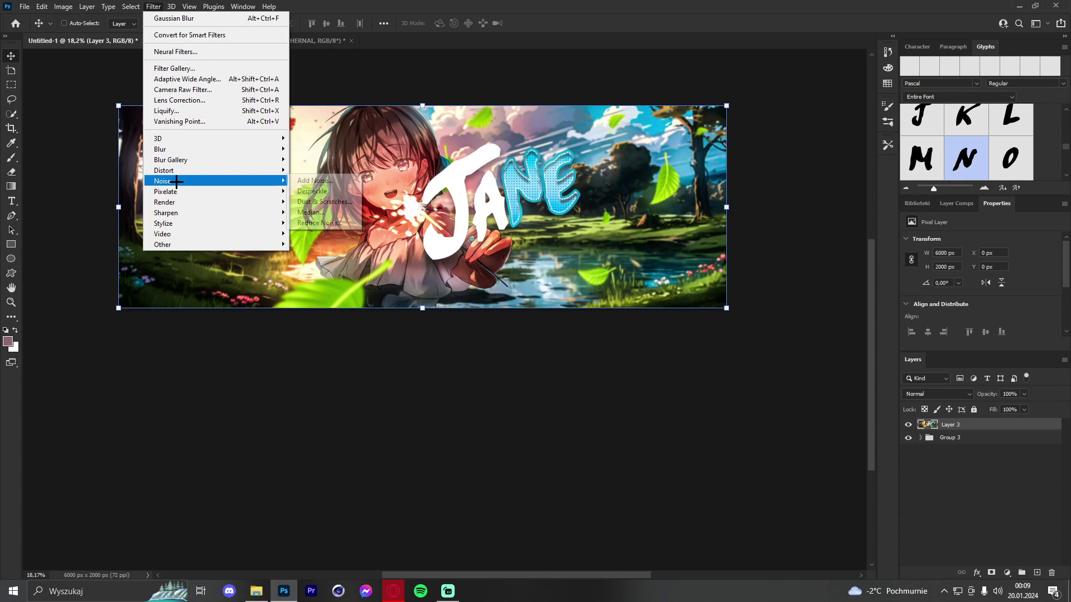
click(314, 180)
click(595, 119)
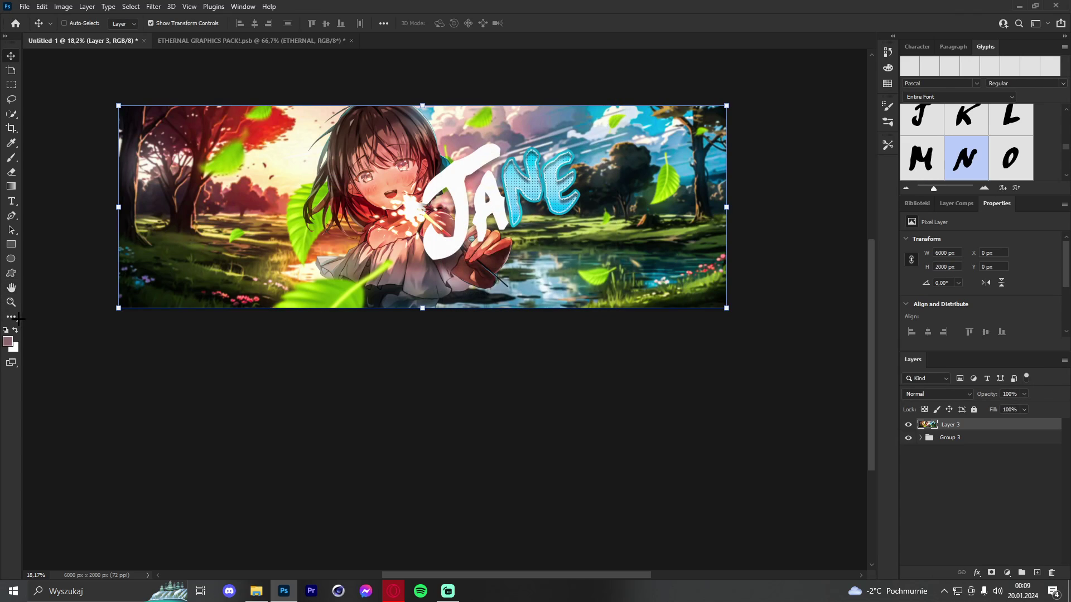
Examine the finished banner up close, checking the noise grain on the girl's face and the detail of the halftone lettering.
click(10, 302)
drag(445, 171, 537, 165)
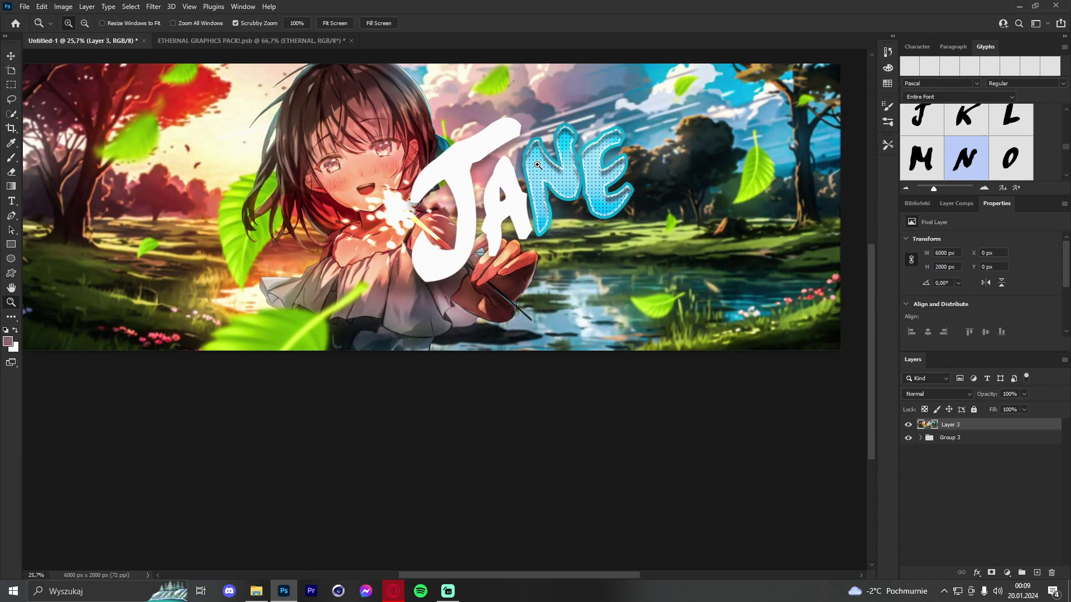
drag(393, 144, 421, 173)
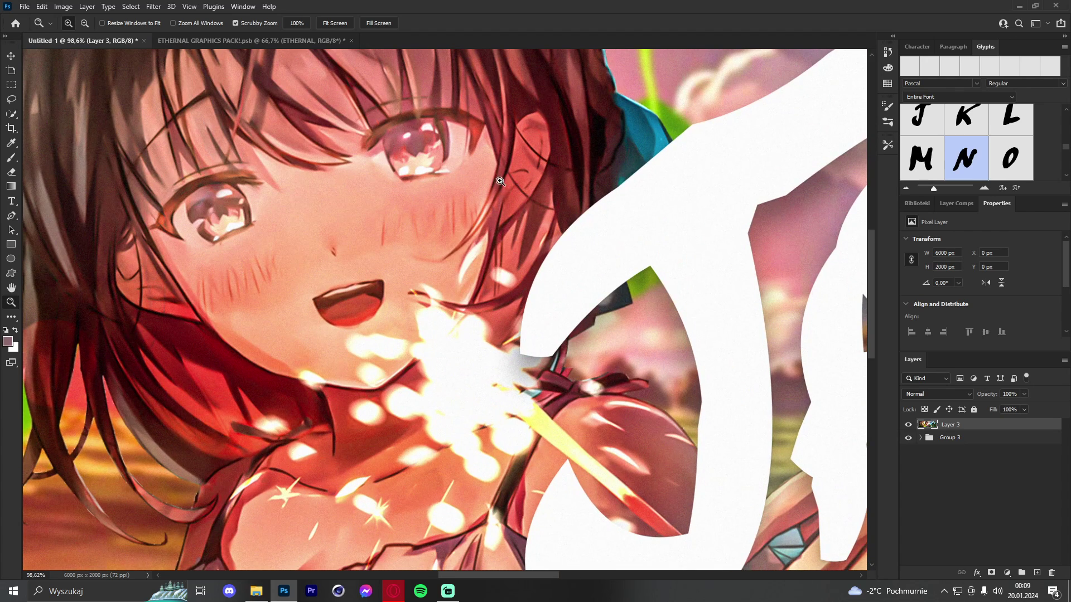
drag(509, 179, 591, 204)
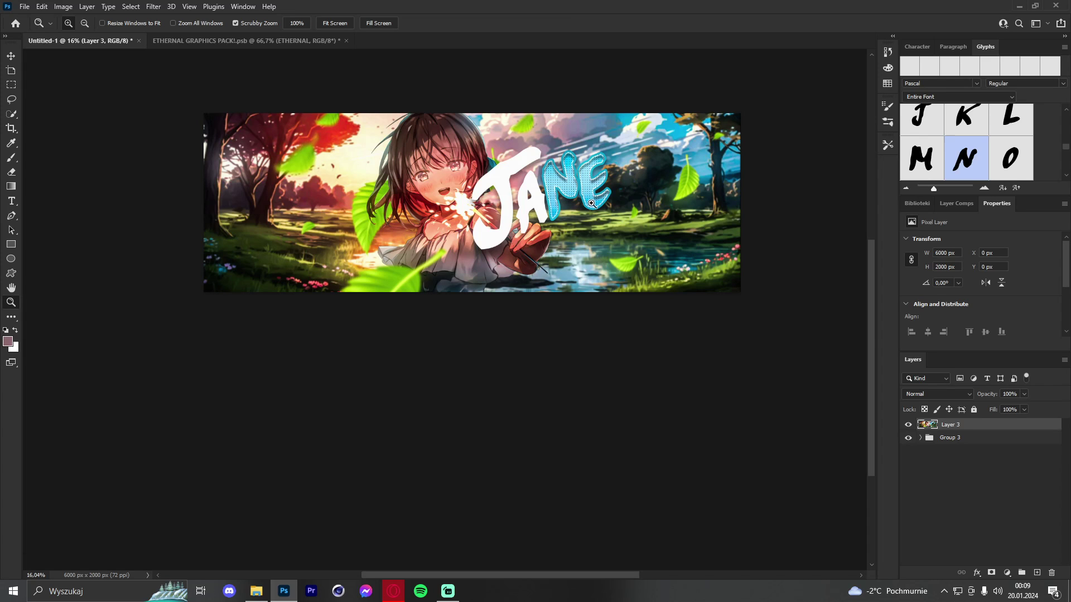
click(572, 183)
click(569, 173)
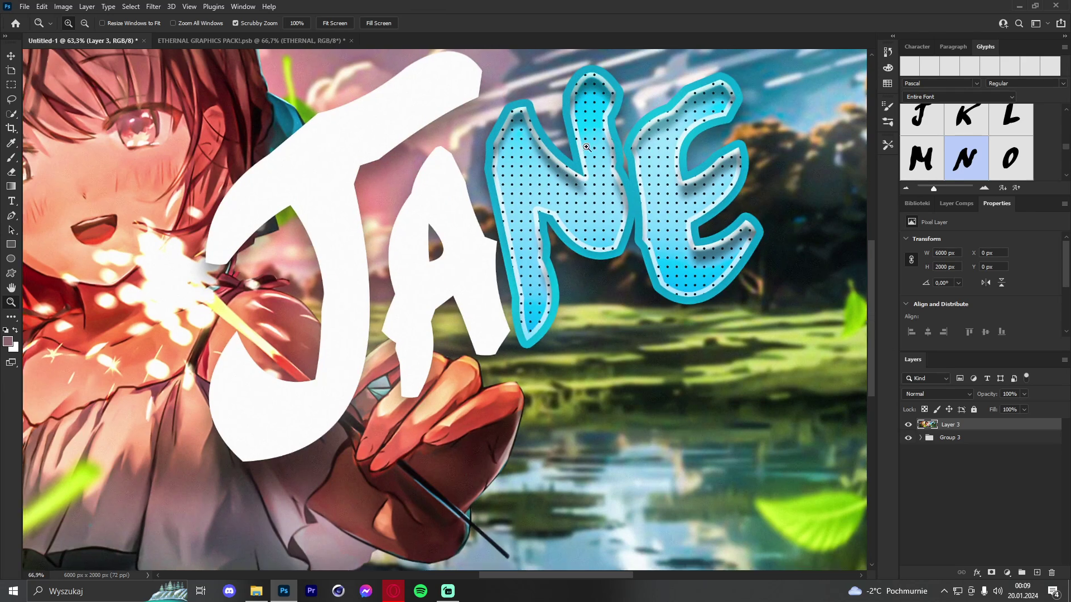
drag(578, 159, 635, 160)
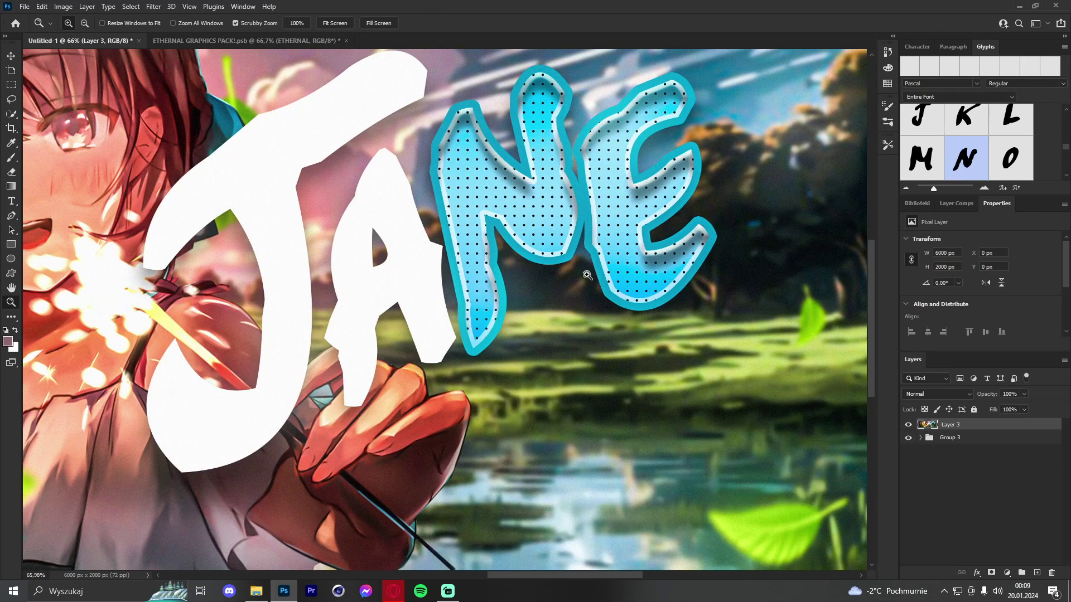
drag(617, 226, 659, 234)
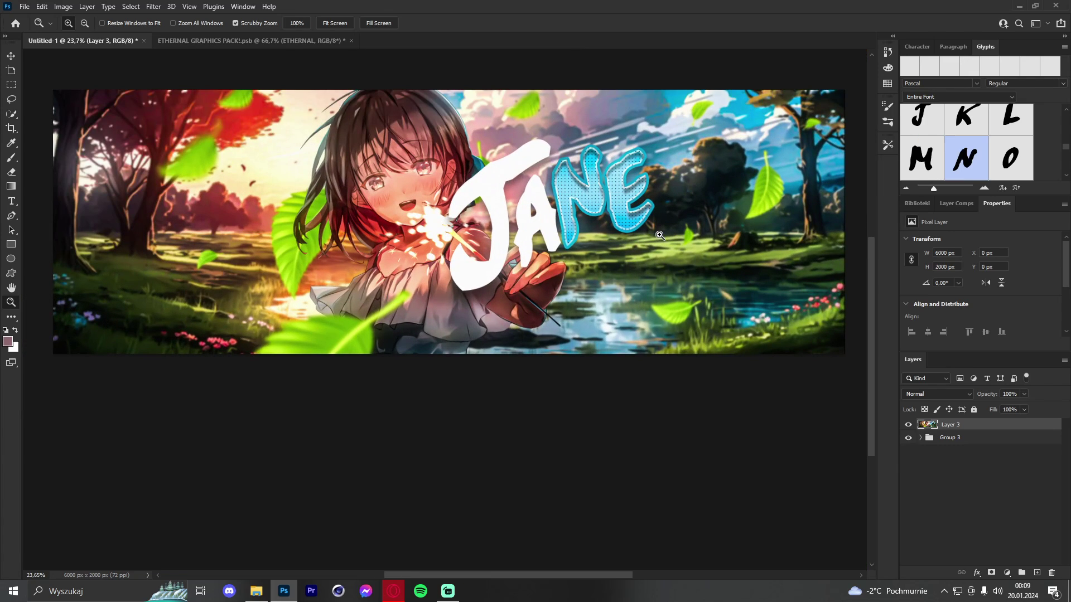